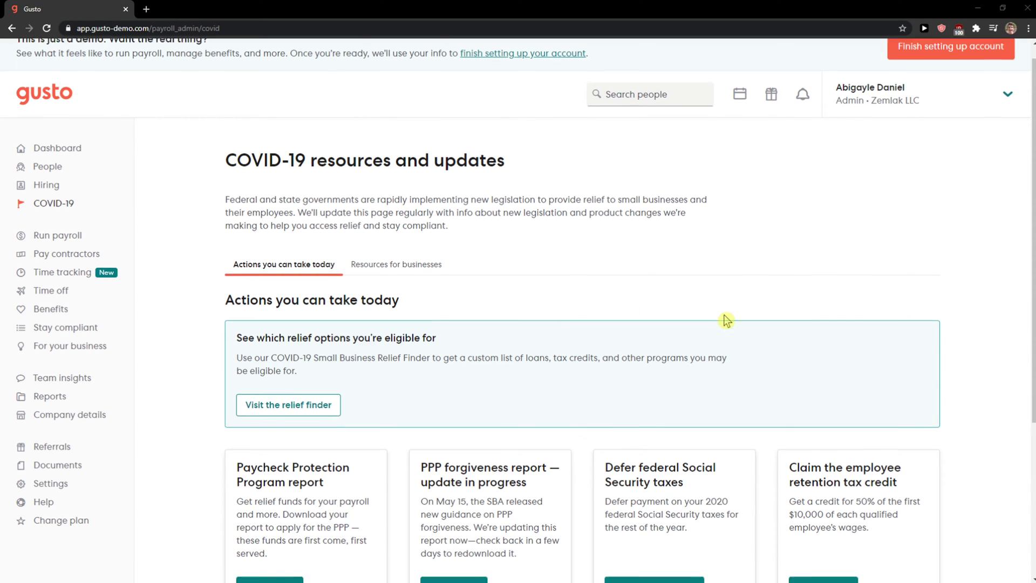
Return to the company dashboard and review the January 29 payroll and setup recommendations.
{"action": "scroll", "coordinate": [723, 319], "scroll_direction": "up", "scroll_amount": 1}
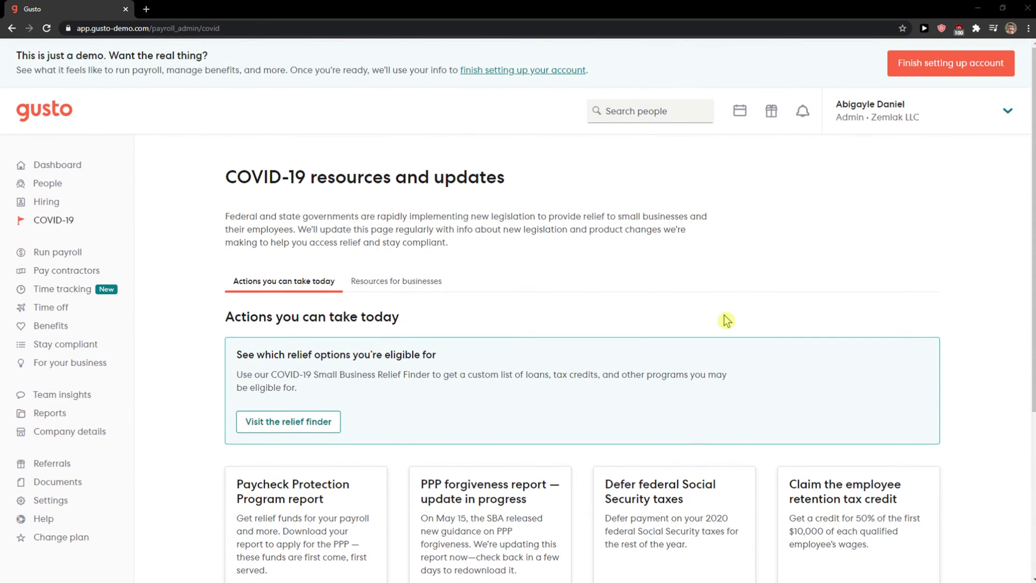
{"action": "left_click", "coordinate": [73, 169]}
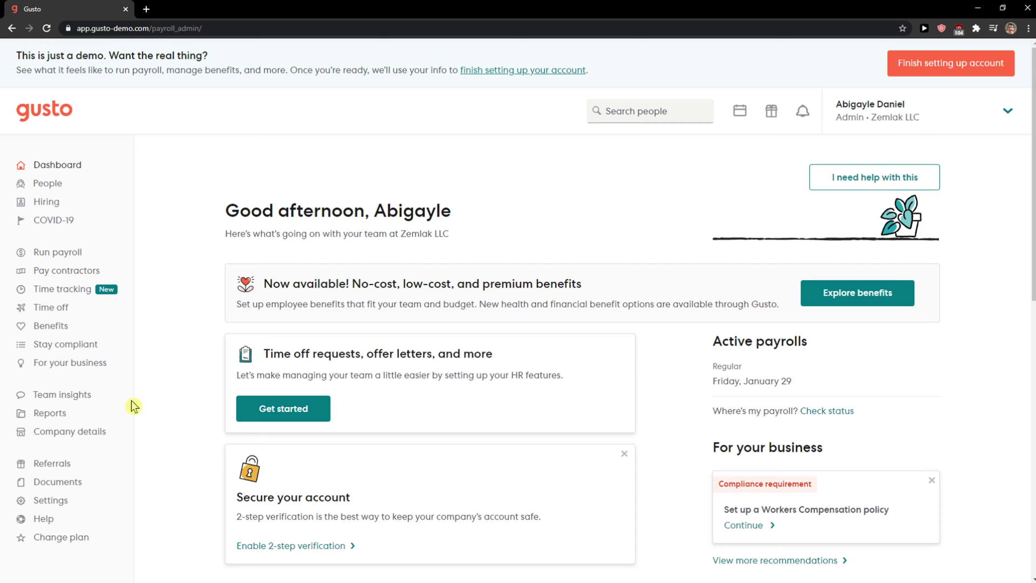
{"action": "scroll", "coordinate": [186, 298], "scroll_direction": "down", "scroll_amount": 5}
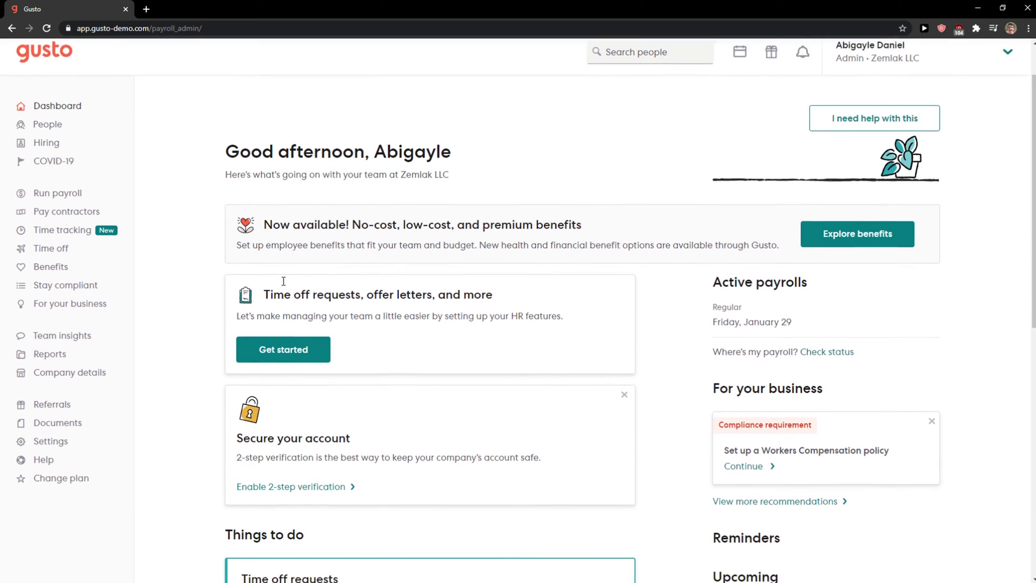
{"action": "scroll", "coordinate": [186, 298], "scroll_direction": "up", "scroll_amount": 5}
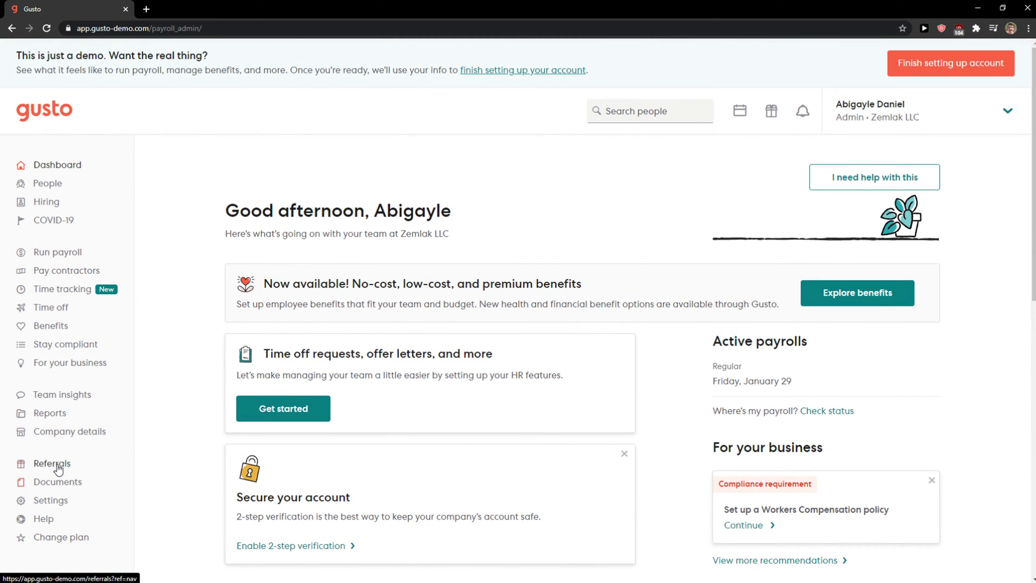
Open Company details and look over the locations, pay schedule, bank account and tax setup.
{"action": "left_click", "coordinate": [64, 434]}
{"action": "scroll", "coordinate": [297, 349], "scroll_direction": "down", "scroll_amount": 1}
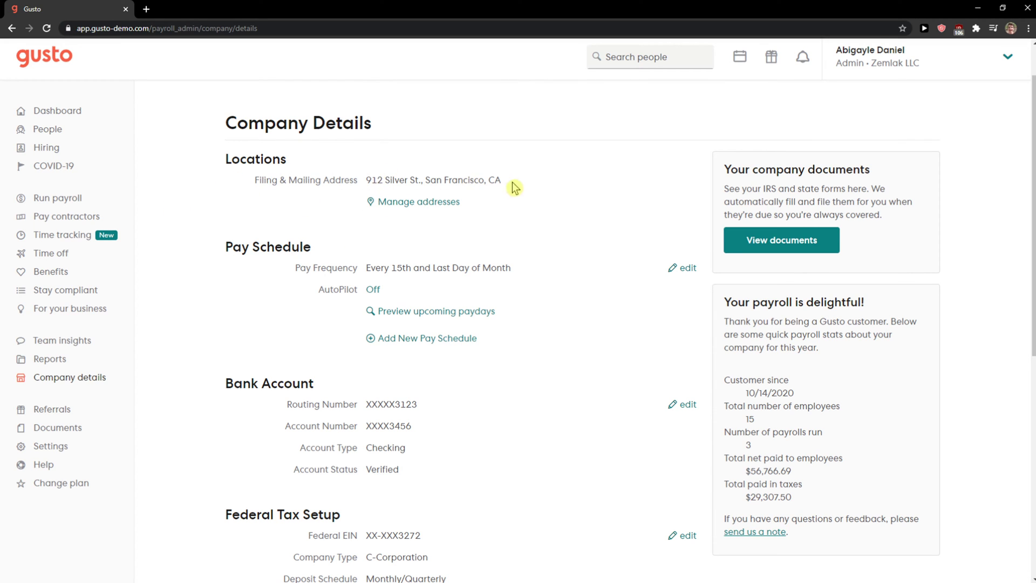
{"action": "scroll", "coordinate": [505, 189], "scroll_direction": "down", "scroll_amount": 1}
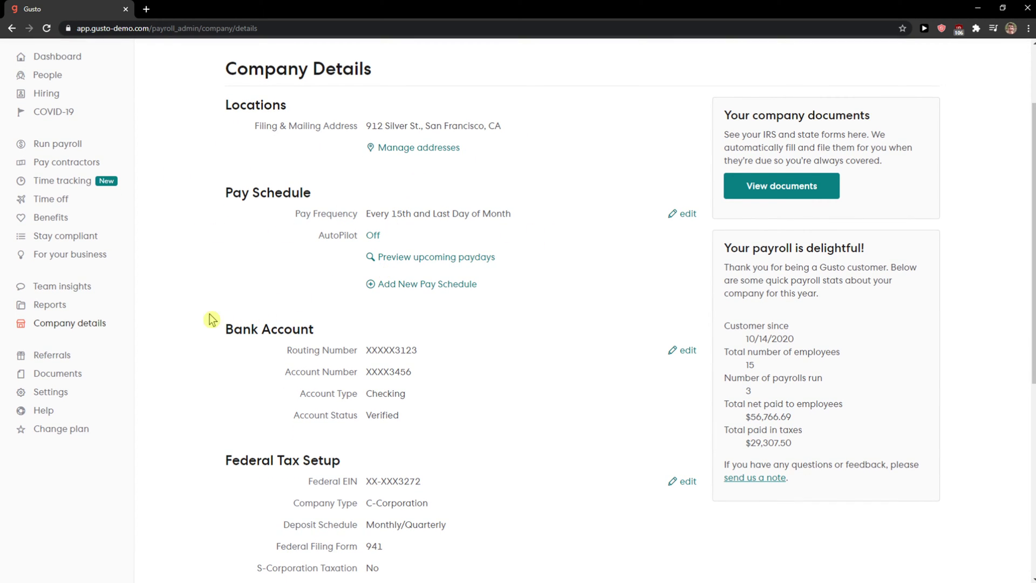
{"action": "scroll", "coordinate": [248, 319], "scroll_direction": "down", "scroll_amount": 5}
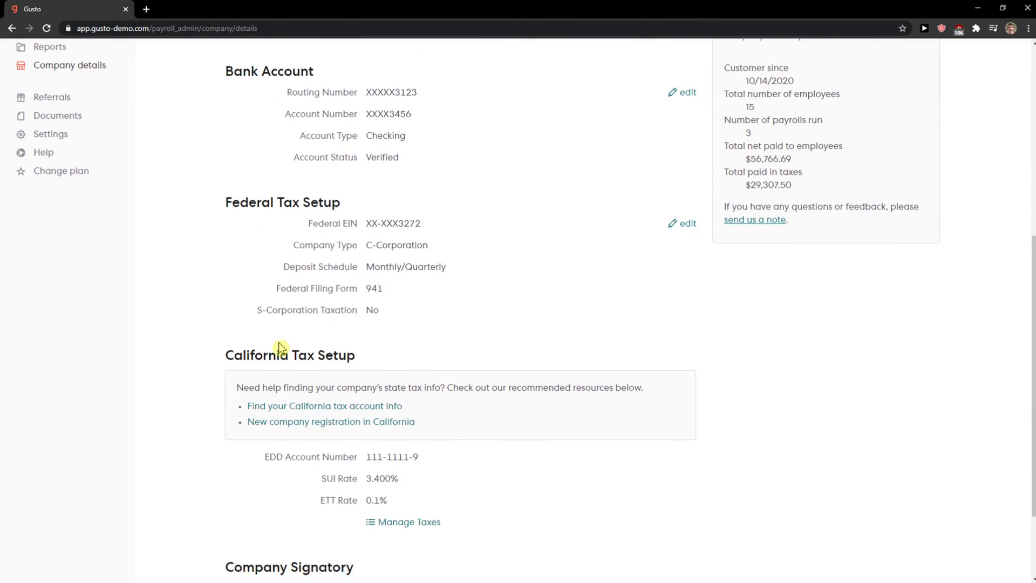
{"action": "left_click_drag", "start_coordinate": [282, 348], "coordinate": [365, 342]}
{"action": "left_click", "coordinate": [366, 341]}
{"action": "scroll", "coordinate": [367, 343], "scroll_direction": "down", "scroll_amount": 2}
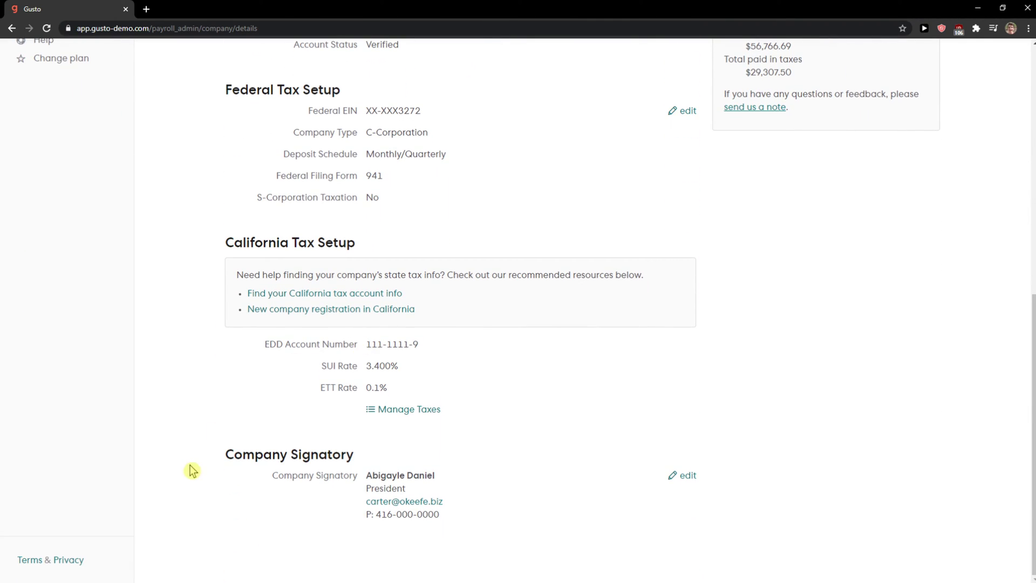
{"action": "left_click_drag", "start_coordinate": [190, 466], "coordinate": [348, 458]}
{"action": "scroll", "coordinate": [371, 459], "scroll_direction": "up", "scroll_amount": 2}
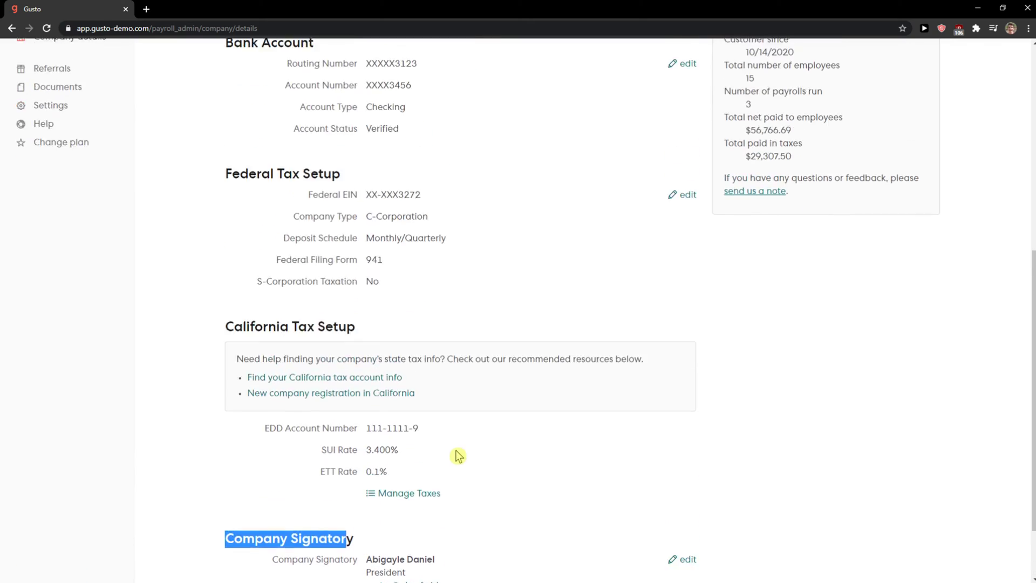
{"action": "scroll", "coordinate": [458, 456], "scroll_direction": "up", "scroll_amount": 5}
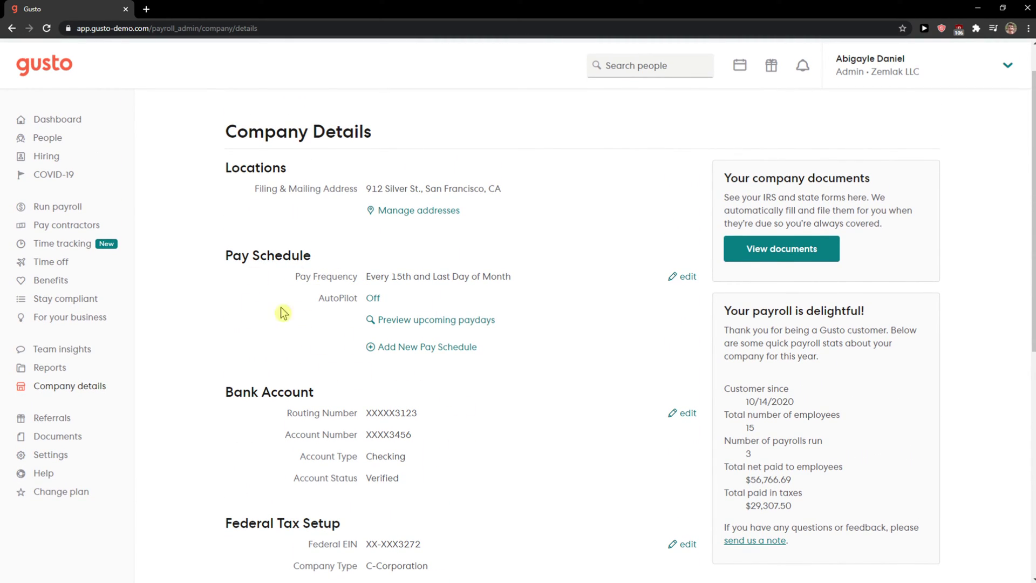
Open company Settings and view the connected app Integrations.
{"action": "left_click", "coordinate": [68, 461]}
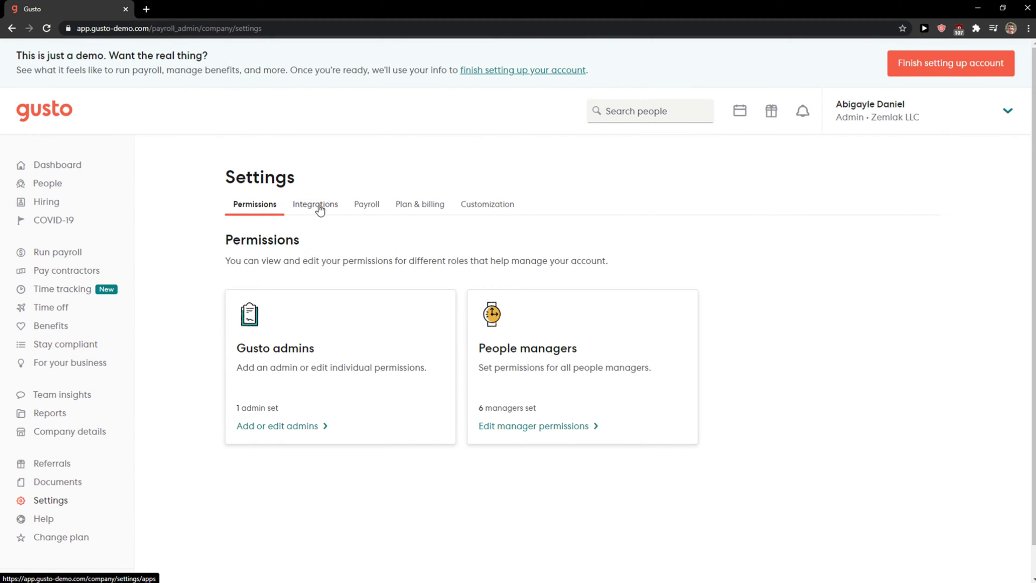
{"action": "scroll", "coordinate": [332, 258], "scroll_direction": "up", "scroll_amount": 2}
{"action": "scroll", "coordinate": [340, 254], "scroll_direction": "down", "scroll_amount": 1}
{"action": "left_click", "coordinate": [310, 229]}
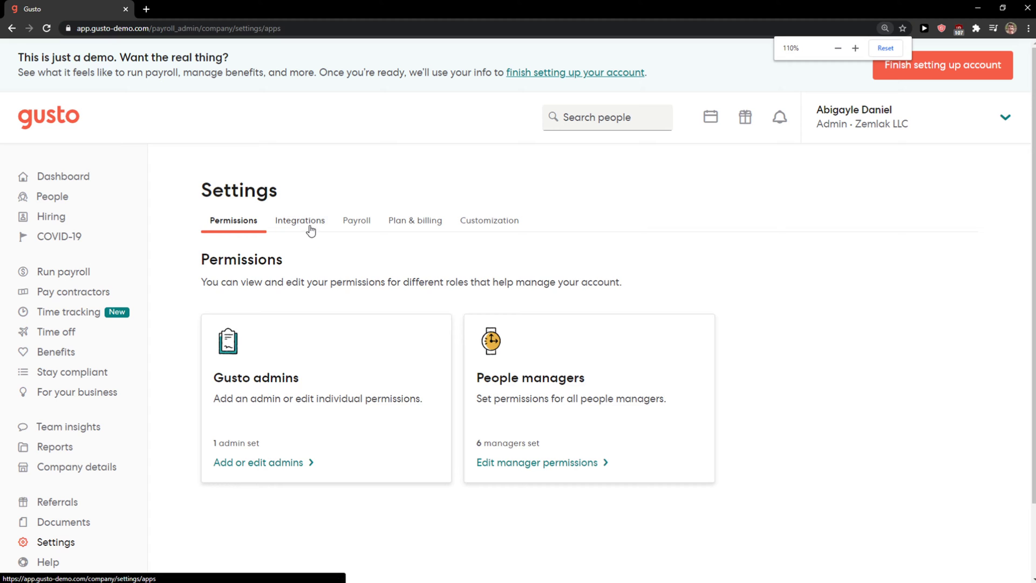
{"action": "scroll", "coordinate": [345, 330], "scroll_direction": "down", "scroll_amount": 2}
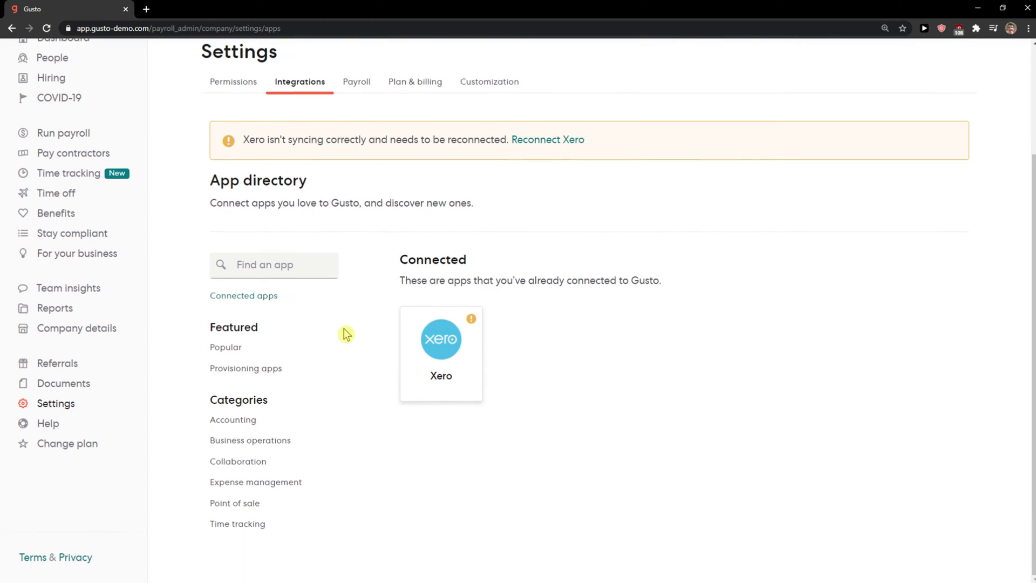
{"action": "scroll", "coordinate": [346, 333], "scroll_direction": "up", "scroll_amount": 1}
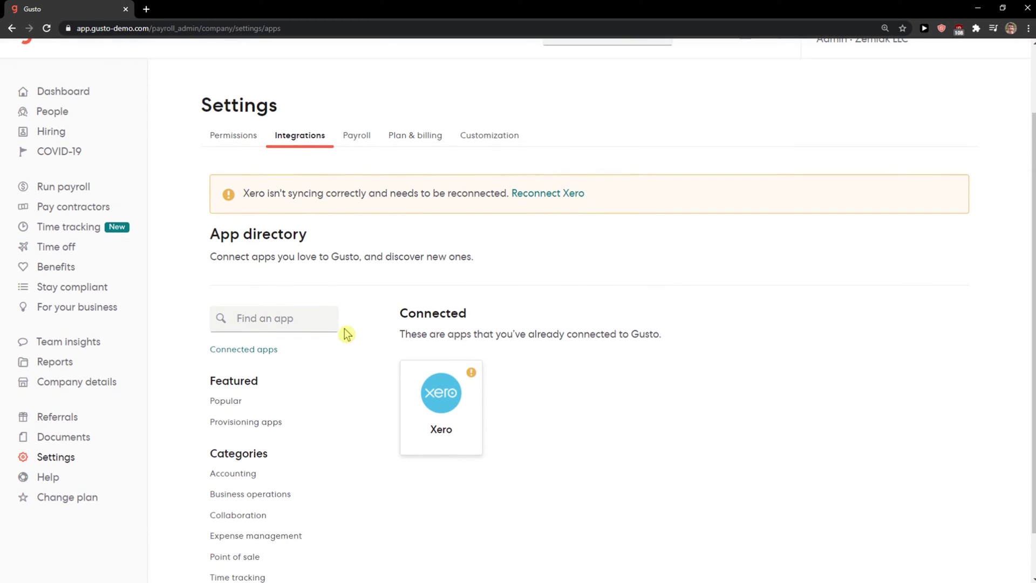
Look through the Payroll, Plan & billing and Customization settings tabs.
{"action": "left_click", "coordinate": [372, 138]}
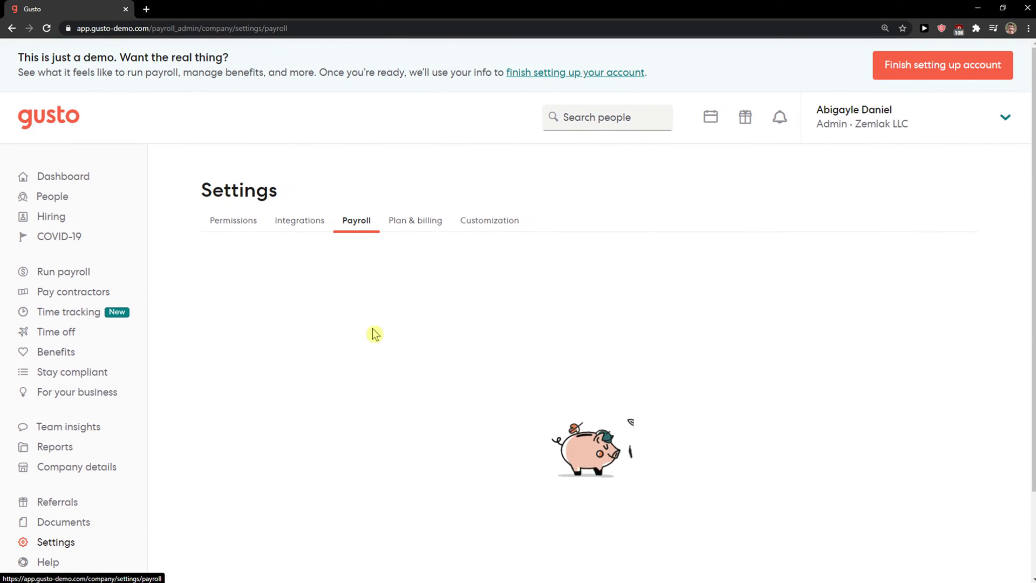
{"action": "left_click", "coordinate": [418, 231]}
{"action": "scroll", "coordinate": [378, 302], "scroll_direction": "down", "scroll_amount": 1}
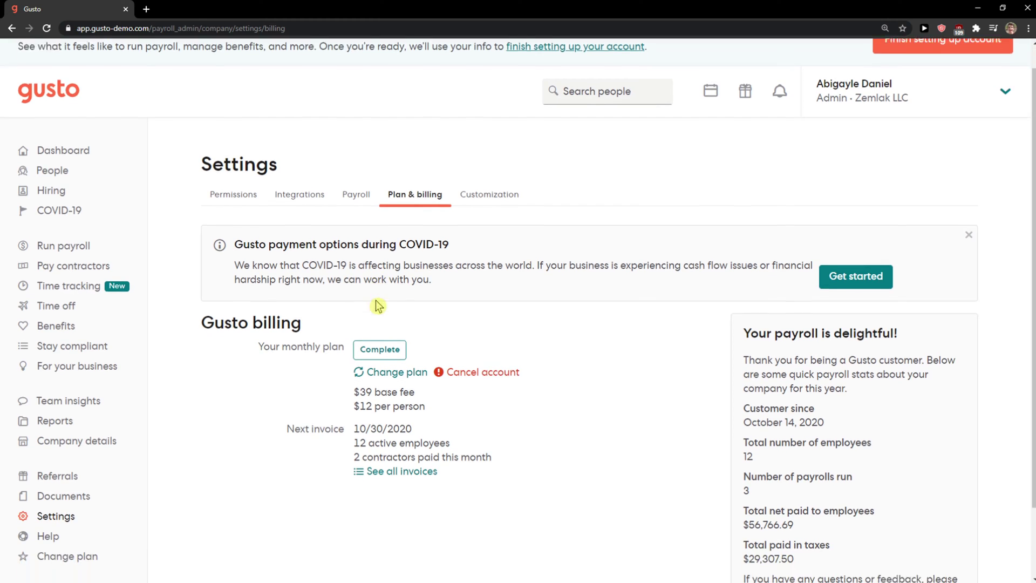
{"action": "left_click", "coordinate": [464, 165]}
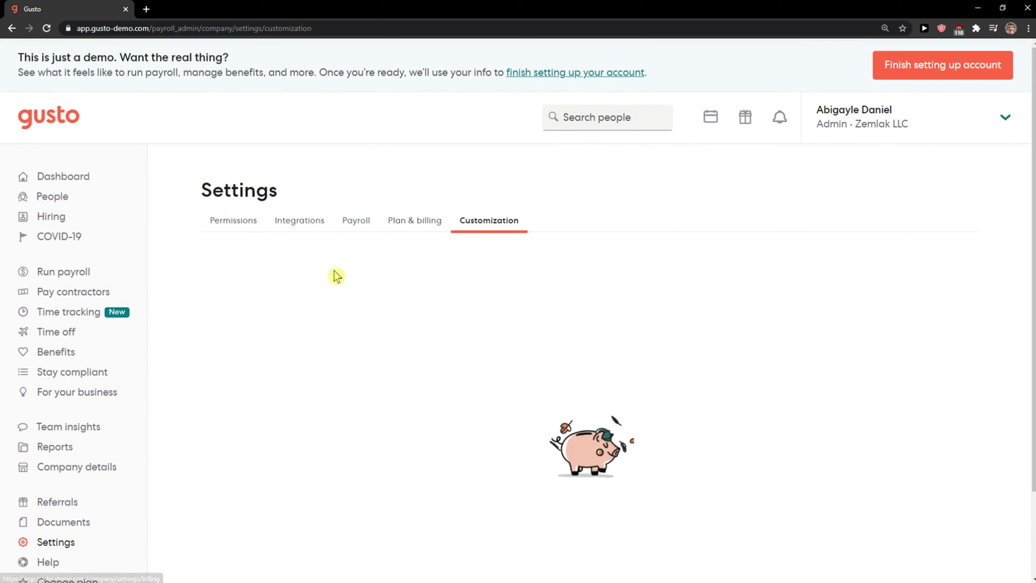
{"action": "scroll", "coordinate": [250, 278], "scroll_direction": "down", "scroll_amount": 1}
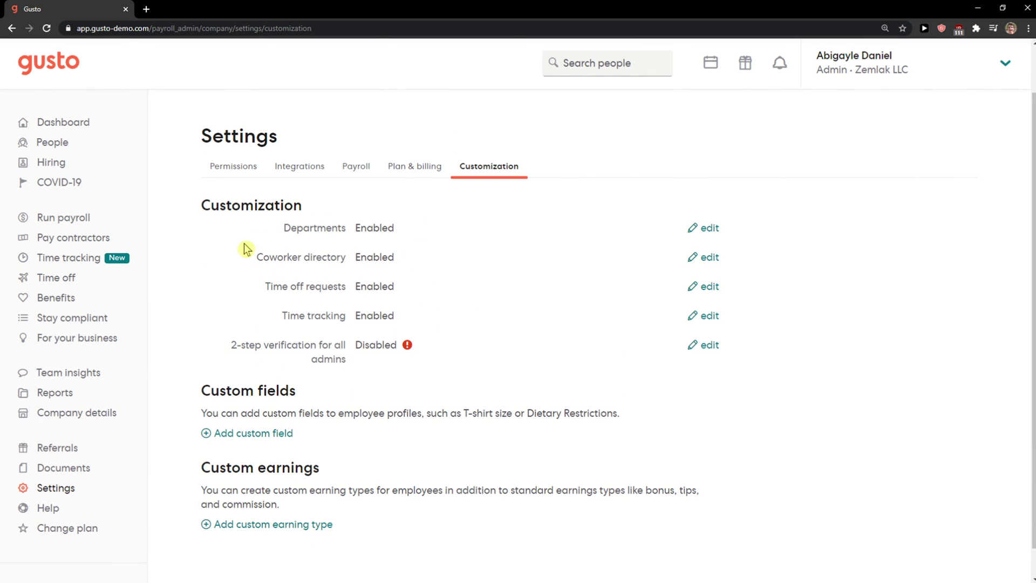
{"action": "scroll", "coordinate": [308, 246], "scroll_direction": "up", "scroll_amount": 1}
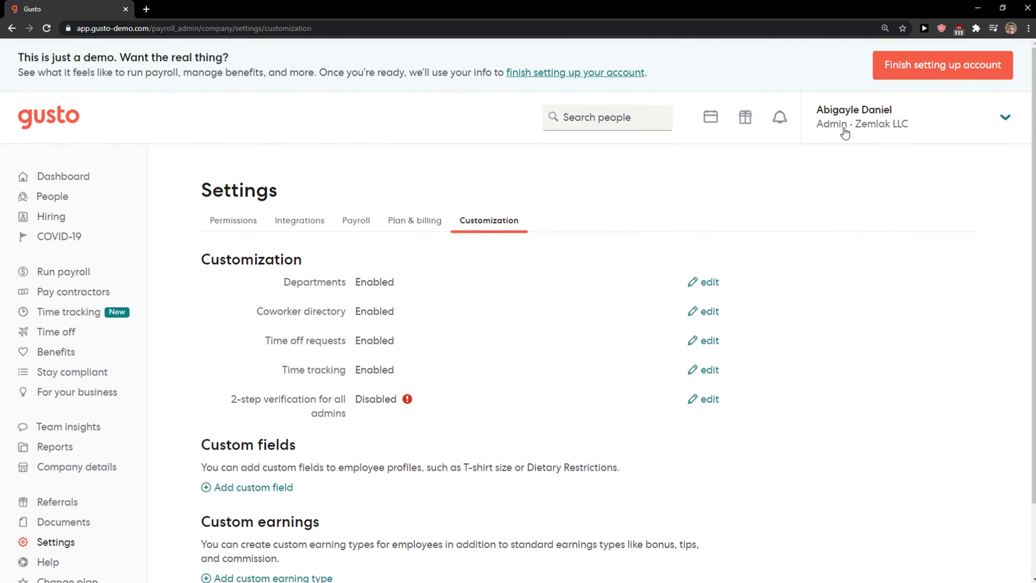
Open Account preferences from the account menu and review login and personal details.
{"action": "left_click", "coordinate": [905, 129]}
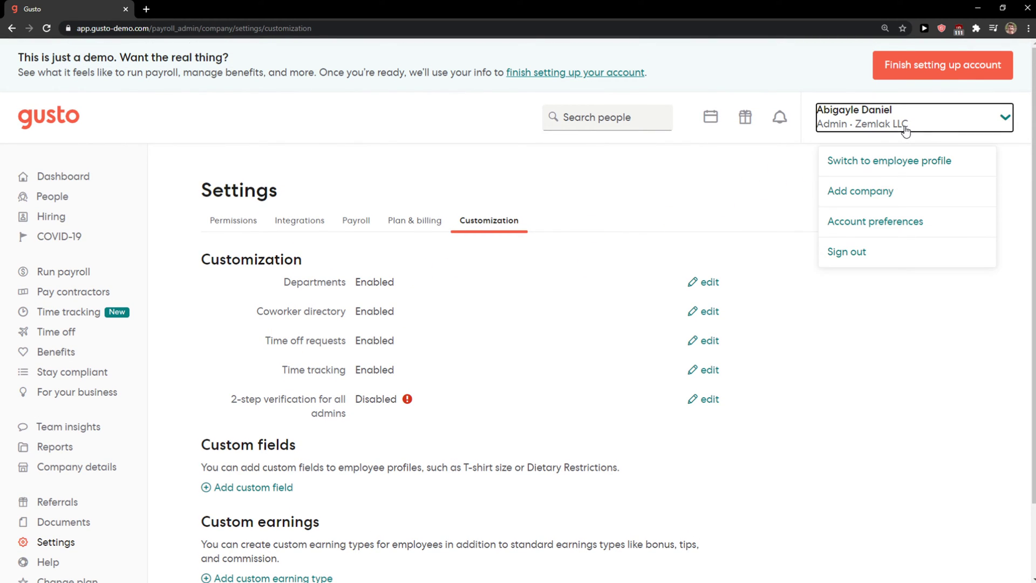
{"action": "left_click", "coordinate": [857, 227]}
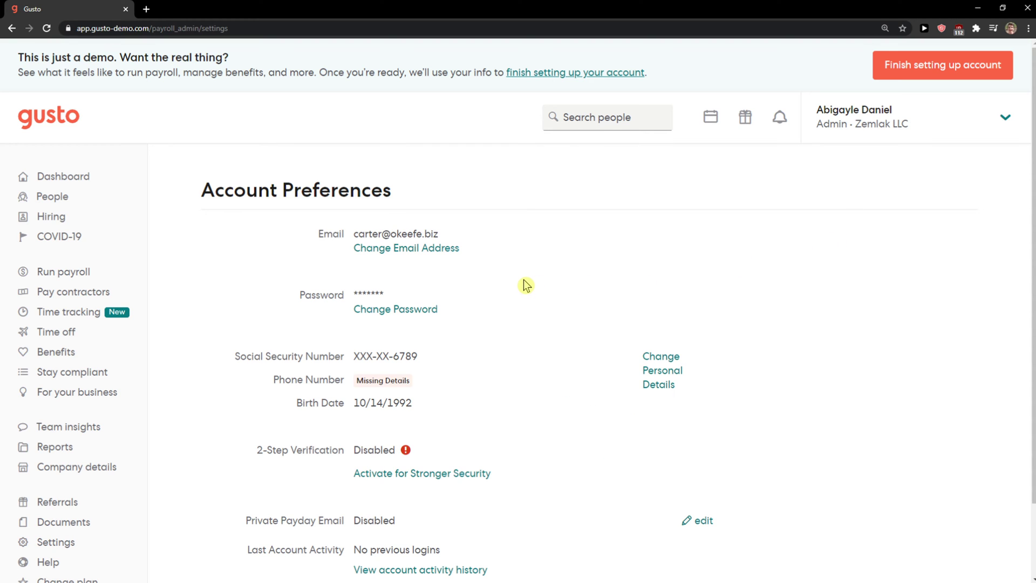
{"action": "scroll", "coordinate": [523, 281], "scroll_direction": "down", "scroll_amount": 1}
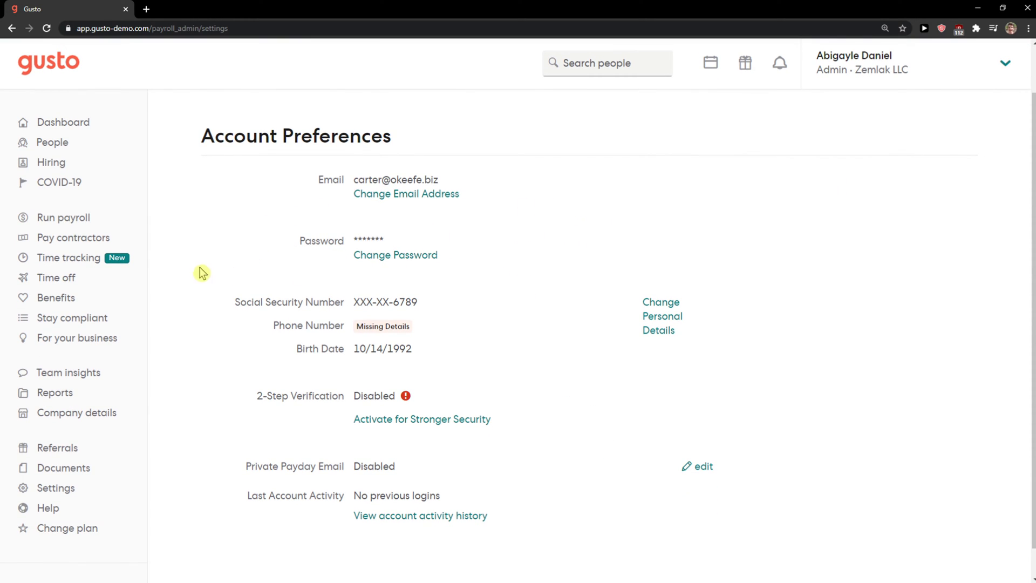
{"action": "scroll", "coordinate": [294, 261], "scroll_direction": "down", "scroll_amount": 1}
{"action": "scroll", "coordinate": [292, 262], "scroll_direction": "up", "scroll_amount": 2}
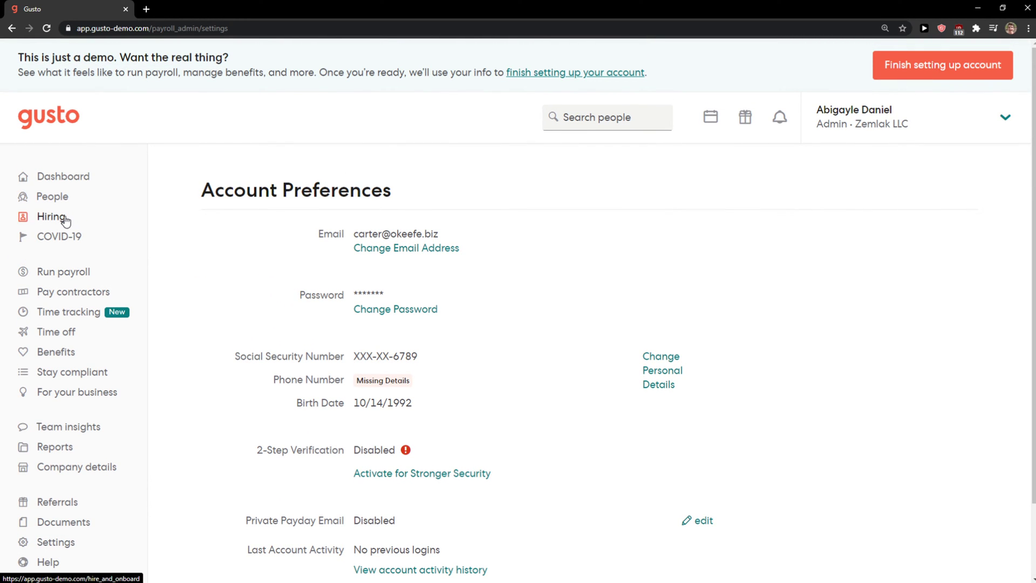
From Hiring, start a new hire as an Employee and continue to the profile form.
{"action": "left_click", "coordinate": [51, 217]}
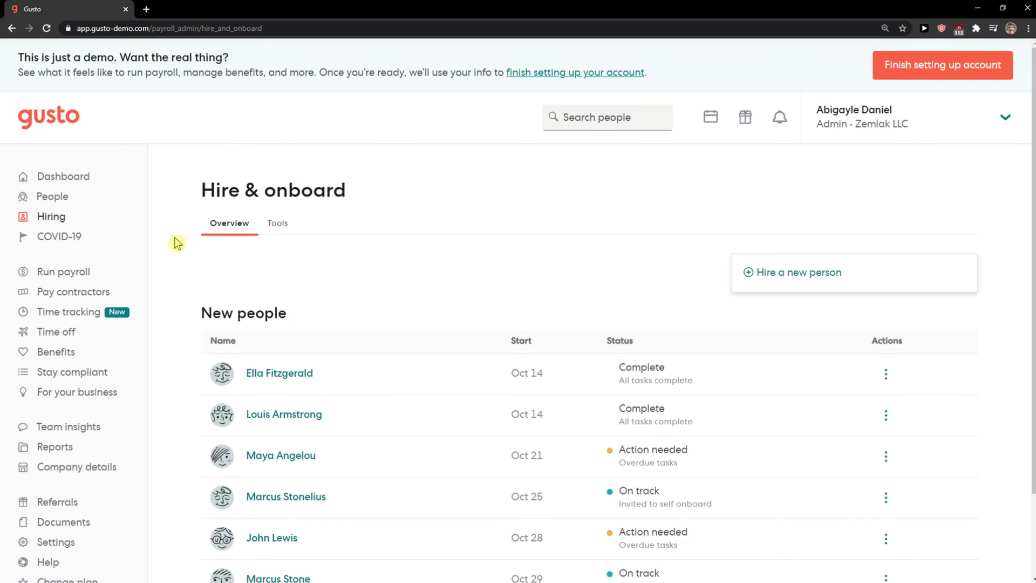
{"action": "scroll", "coordinate": [175, 241], "scroll_direction": "down", "scroll_amount": 1}
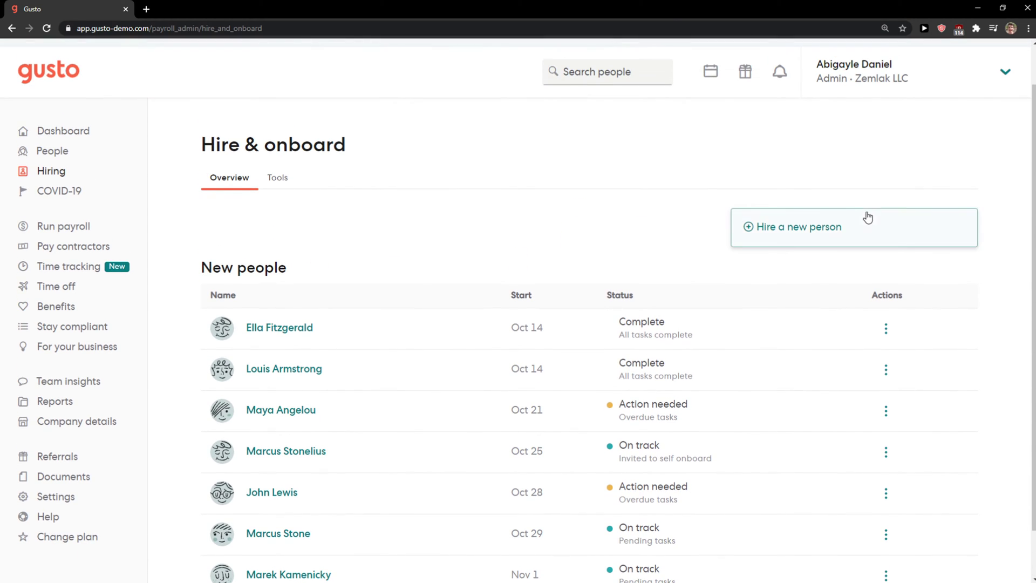
{"action": "left_click", "coordinate": [831, 235]}
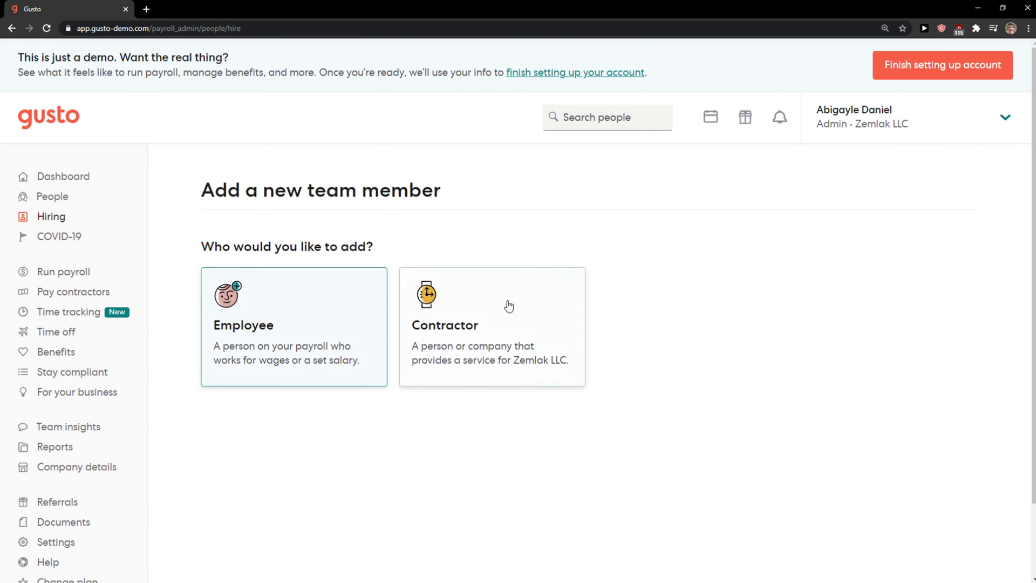
{"action": "left_click", "coordinate": [351, 313]}
{"action": "scroll", "coordinate": [453, 202], "scroll_direction": "down", "scroll_amount": 2}
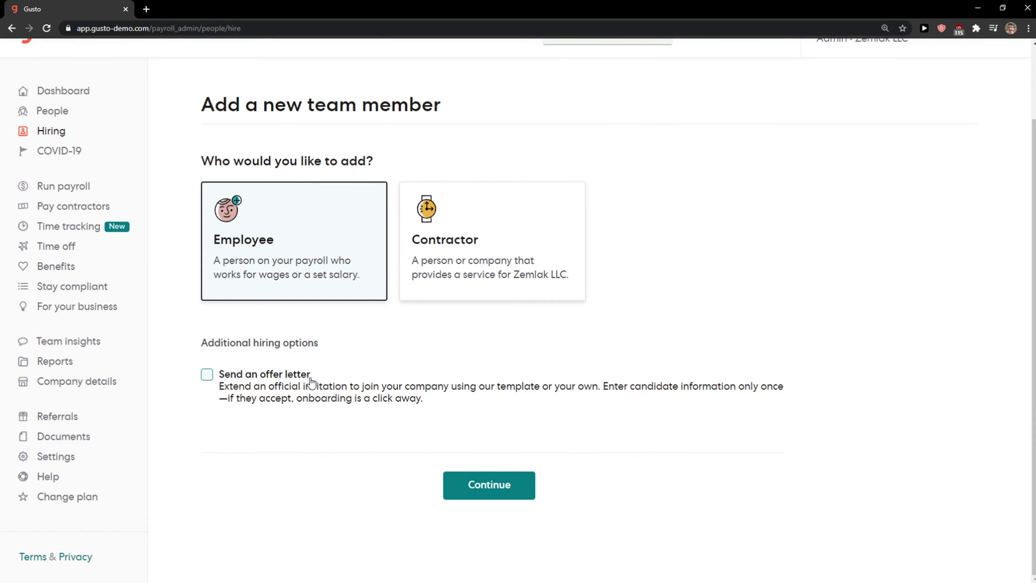
{"action": "left_click", "coordinate": [467, 487]}
Autofill the employee's name and set the start date to October 31, 2020.
{"action": "scroll", "coordinate": [294, 465], "scroll_direction": "down", "scroll_amount": 1}
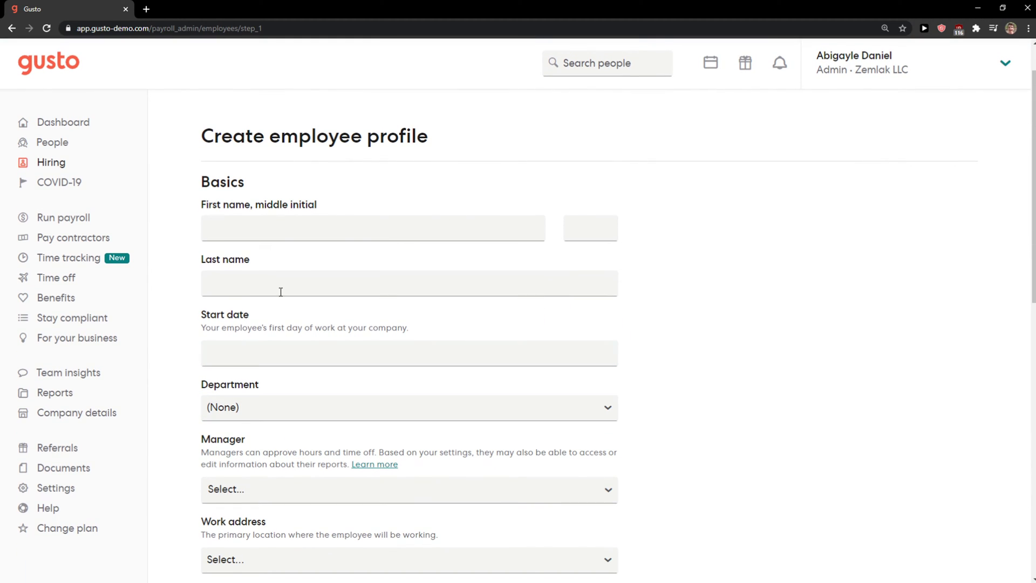
{"action": "left_click", "coordinate": [259, 229]}
{"action": "left_click", "coordinate": [262, 266]}
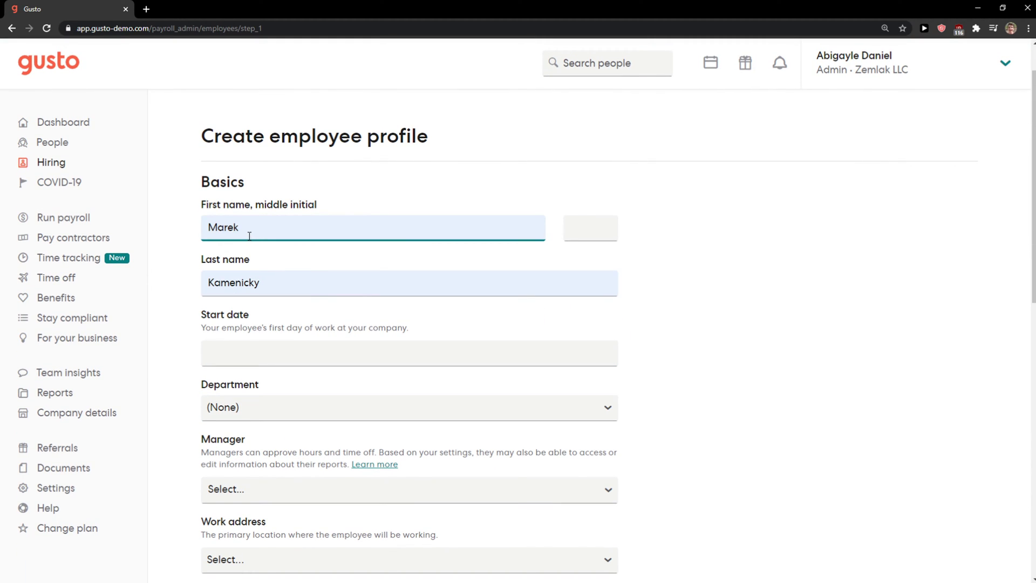
{"action": "left_click", "coordinate": [260, 357]}
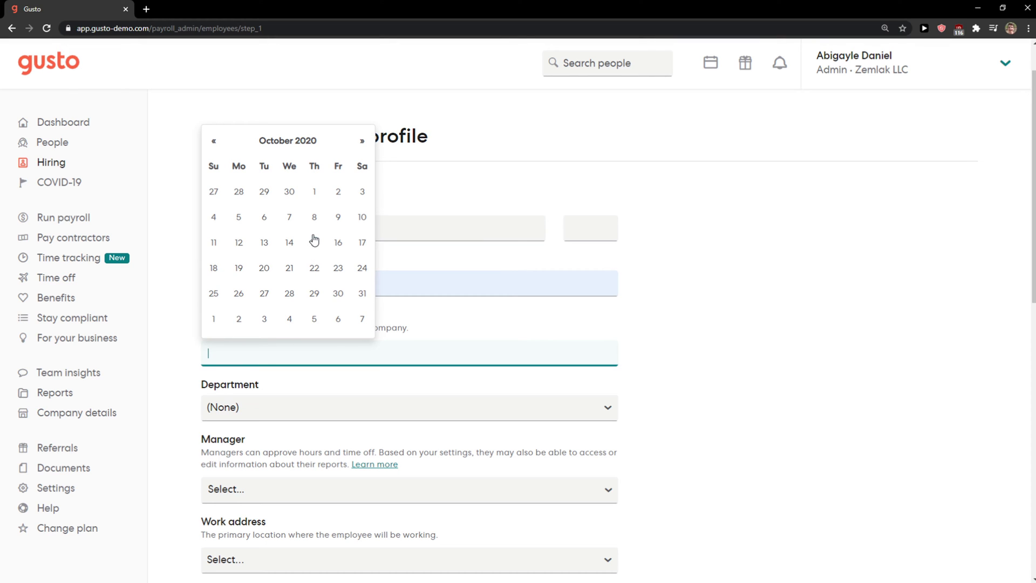
{"action": "left_click", "coordinate": [297, 272]}
{"action": "left_click", "coordinate": [361, 294]}
Create a new department named 'Marketing/strategy'.
{"action": "scroll", "coordinate": [216, 324], "scroll_direction": "down", "scroll_amount": 2}
{"action": "left_click", "coordinate": [248, 300]}
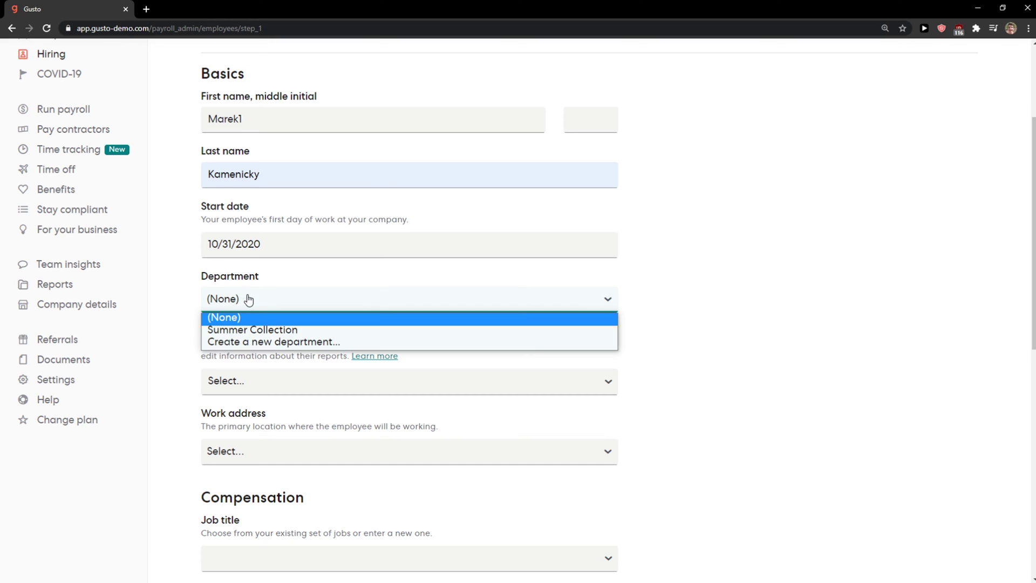
{"action": "left_click", "coordinate": [247, 343]}
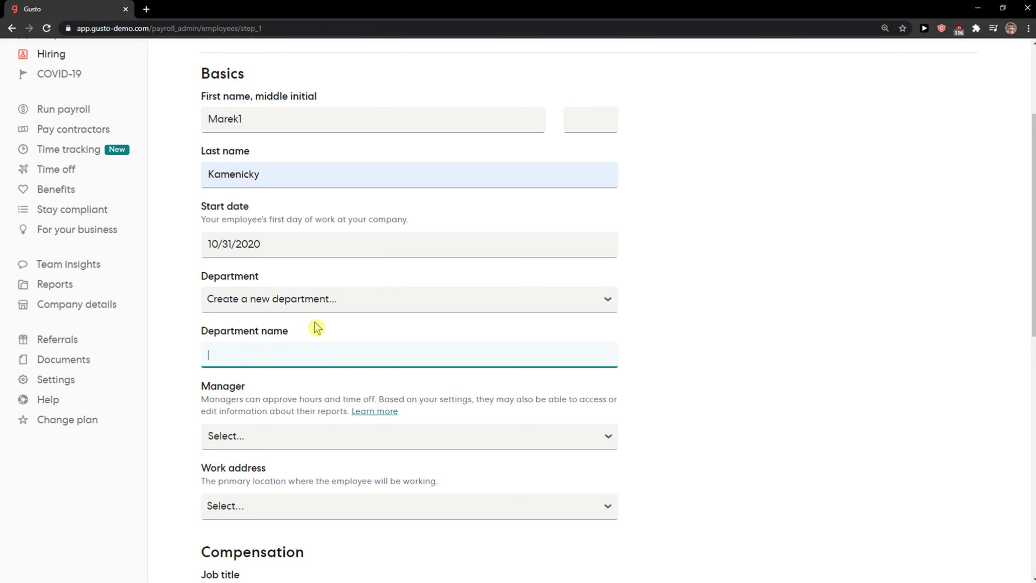
{"action": "type", "text": "Marketing/strategy"}
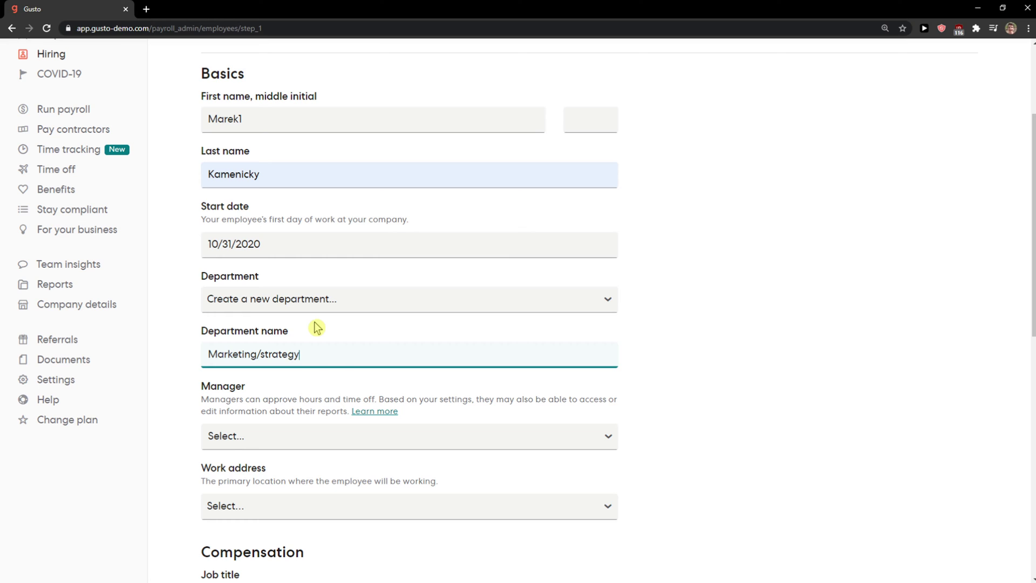
Choose the employee's manager and set the San Francisco office as work address.
{"action": "scroll", "coordinate": [315, 324], "scroll_direction": "down", "scroll_amount": 3}
{"action": "left_click", "coordinate": [257, 286]}
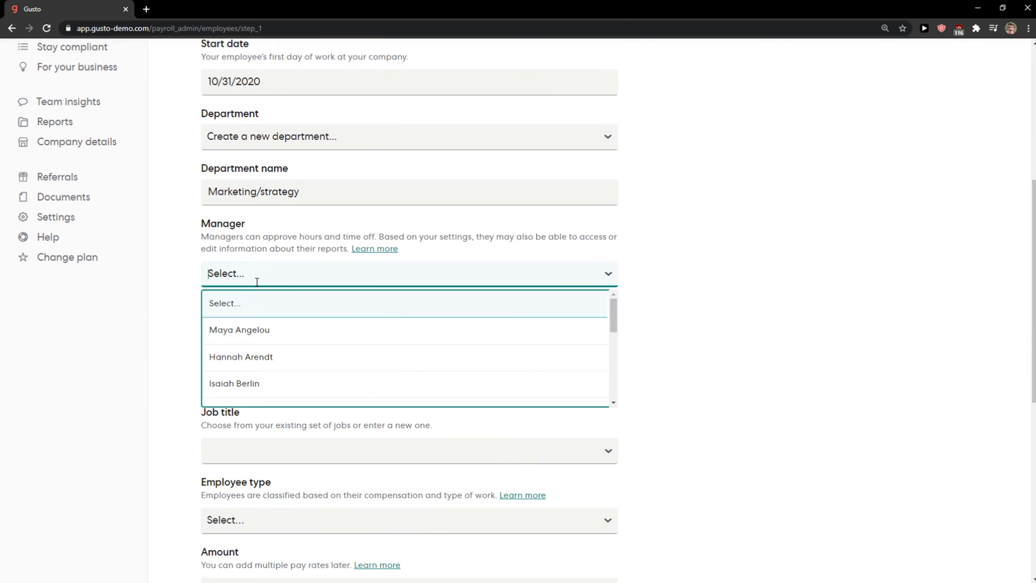
{"action": "scroll", "coordinate": [261, 384], "scroll_direction": "down", "scroll_amount": 1}
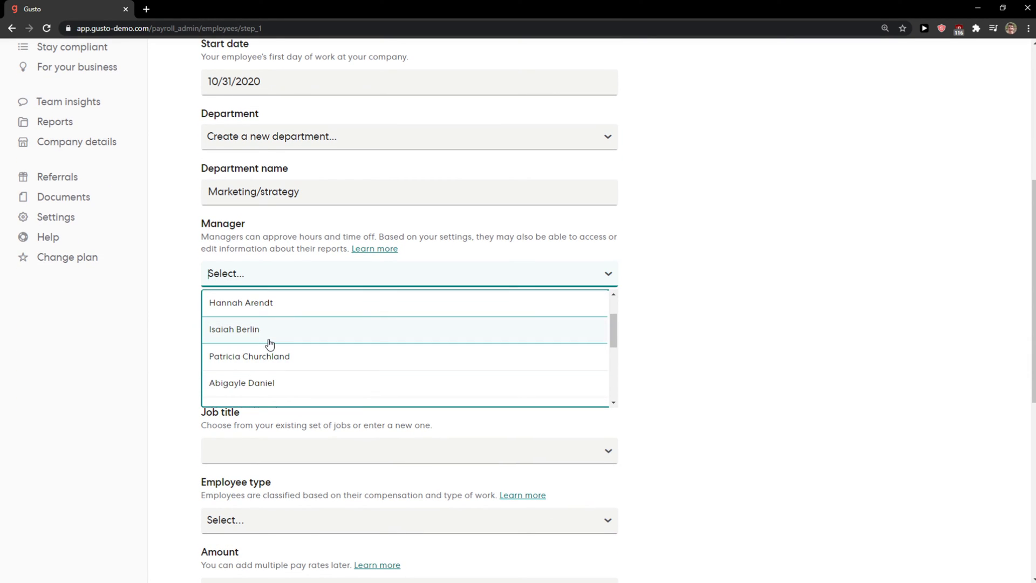
{"action": "left_click", "coordinate": [273, 364]}
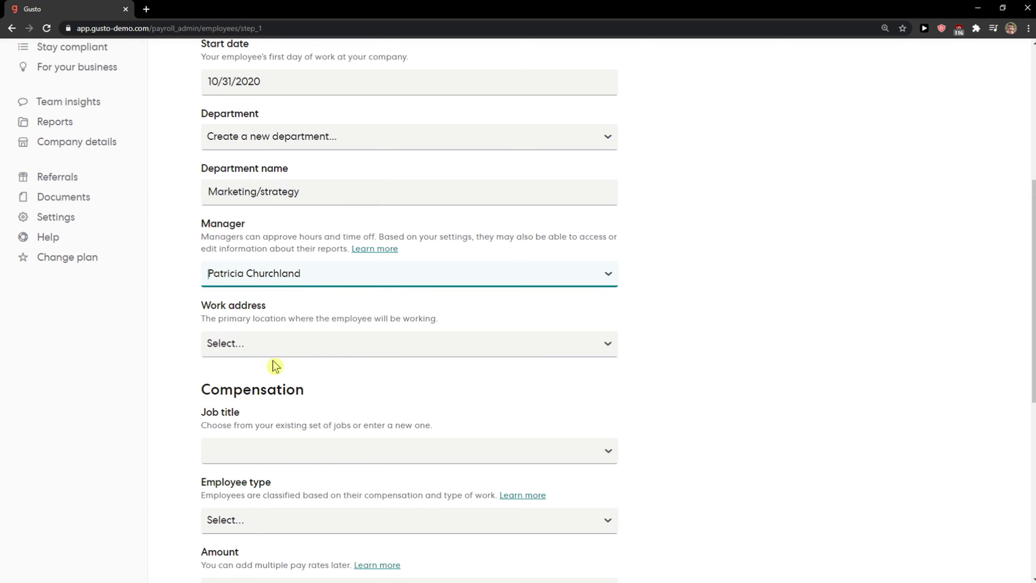
{"action": "left_click", "coordinate": [322, 276]}
{"action": "scroll", "coordinate": [313, 346], "scroll_direction": "down", "scroll_amount": 4}
{"action": "left_click", "coordinate": [196, 341]}
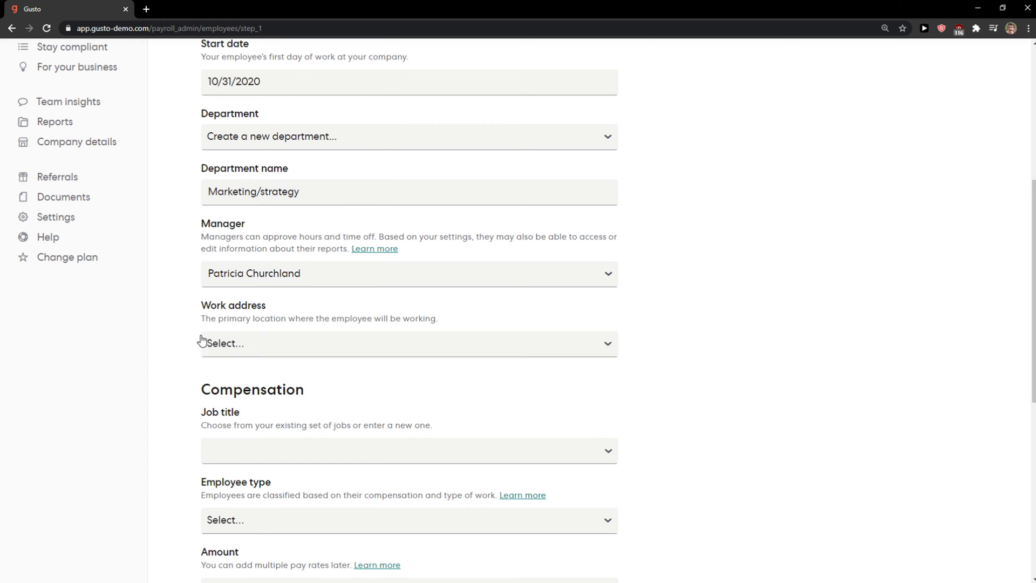
{"action": "scroll", "coordinate": [204, 277], "scroll_direction": "down", "scroll_amount": 2}
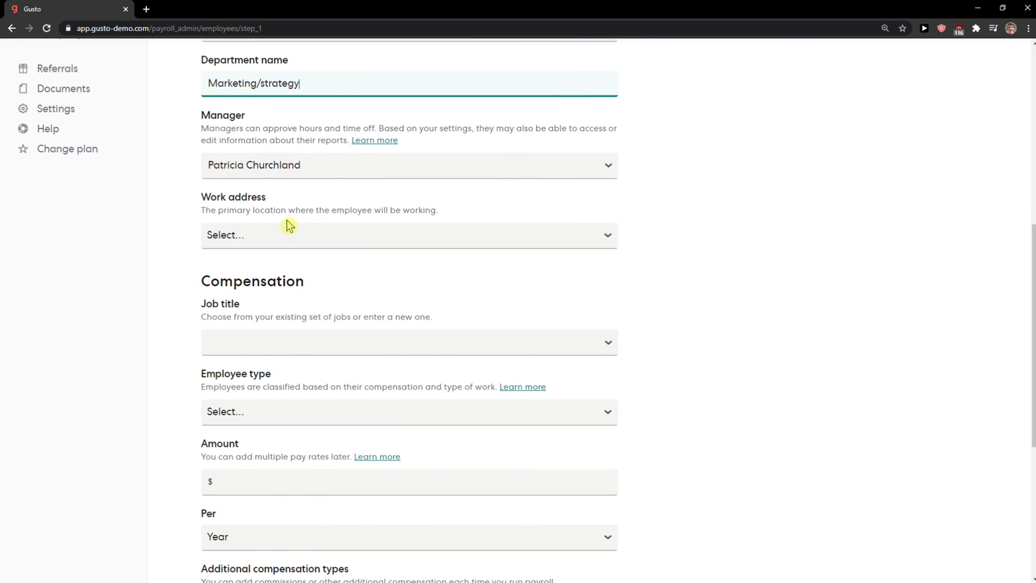
{"action": "left_click", "coordinate": [261, 235]}
{"action": "left_click", "coordinate": [248, 265]}
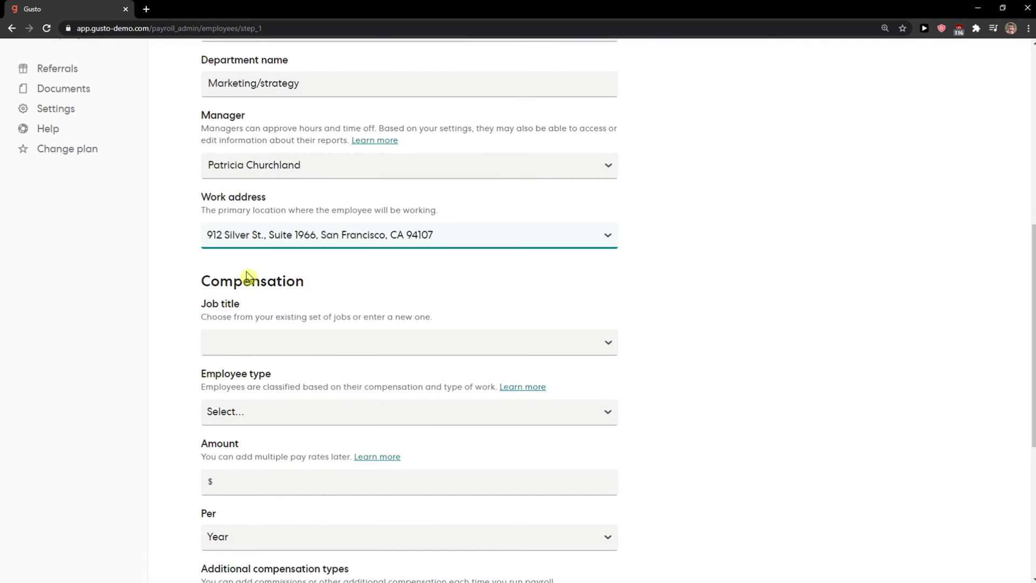
Set job title to Client Support Manager and employee type to Paid by the hour.
{"action": "scroll", "coordinate": [178, 240], "scroll_direction": "down", "scroll_amount": 1}
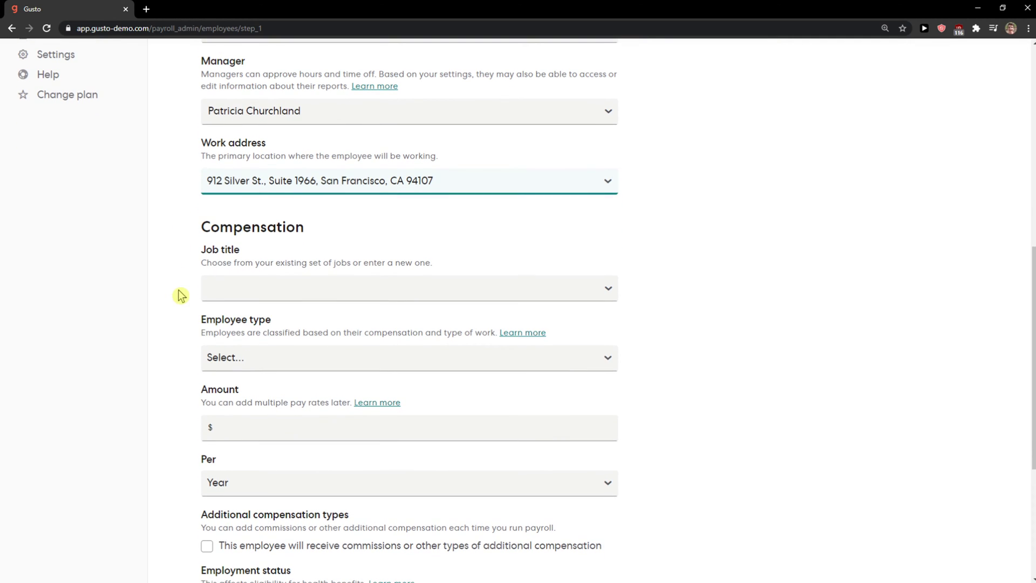
{"action": "left_click", "coordinate": [245, 292]}
{"action": "scroll", "coordinate": [247, 327], "scroll_direction": "down", "scroll_amount": 3}
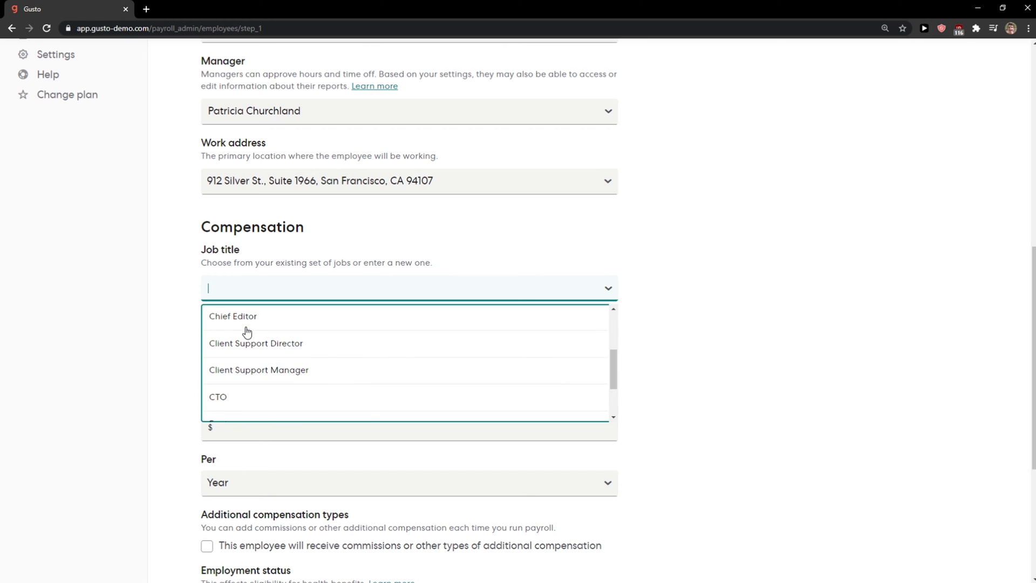
{"action": "left_click", "coordinate": [260, 367]}
{"action": "scroll", "coordinate": [149, 358], "scroll_direction": "down", "scroll_amount": 1}
{"action": "left_click", "coordinate": [226, 302]}
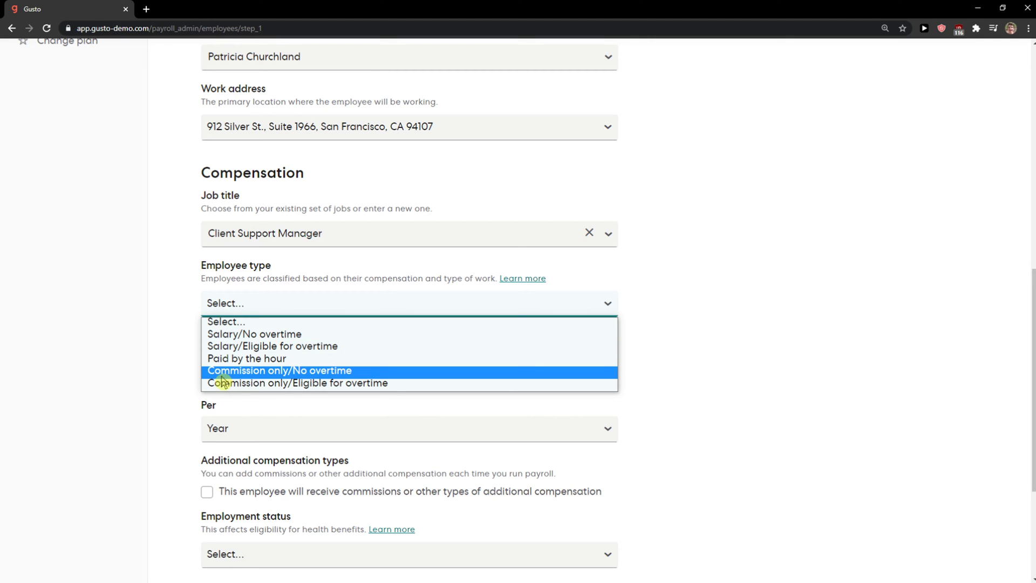
{"action": "left_click", "coordinate": [227, 359]}
Enter a $50.00 hourly pay rate and make the employee Full Time.
{"action": "scroll", "coordinate": [180, 381], "scroll_direction": "down", "scroll_amount": 1}
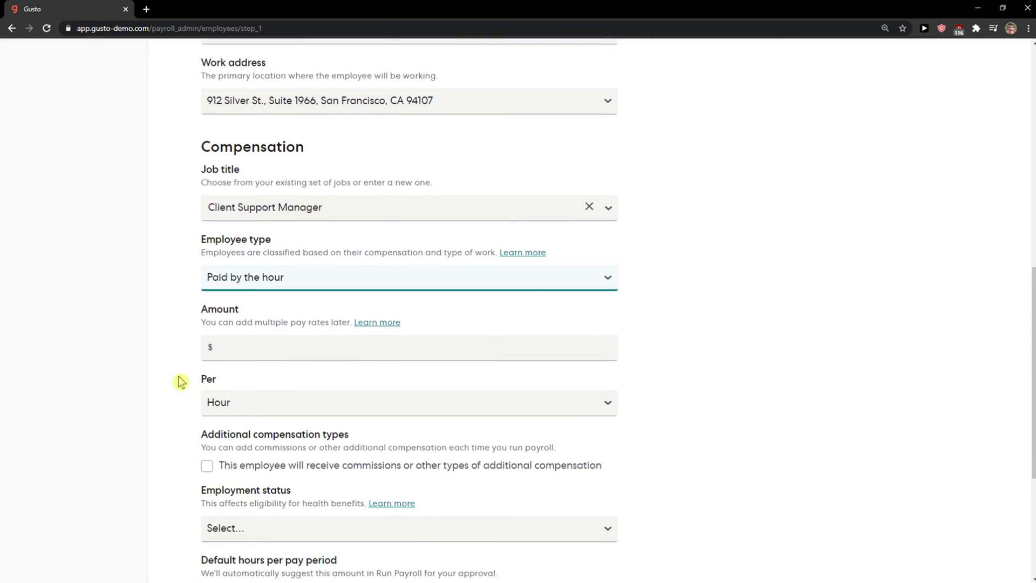
{"action": "left_click", "coordinate": [221, 313]}
{"action": "left_click", "coordinate": [245, 348]}
{"action": "scroll", "coordinate": [251, 345], "scroll_direction": "down", "scroll_amount": 2}
{"action": "left_click_drag", "start_coordinate": [207, 303], "coordinate": [393, 303]}
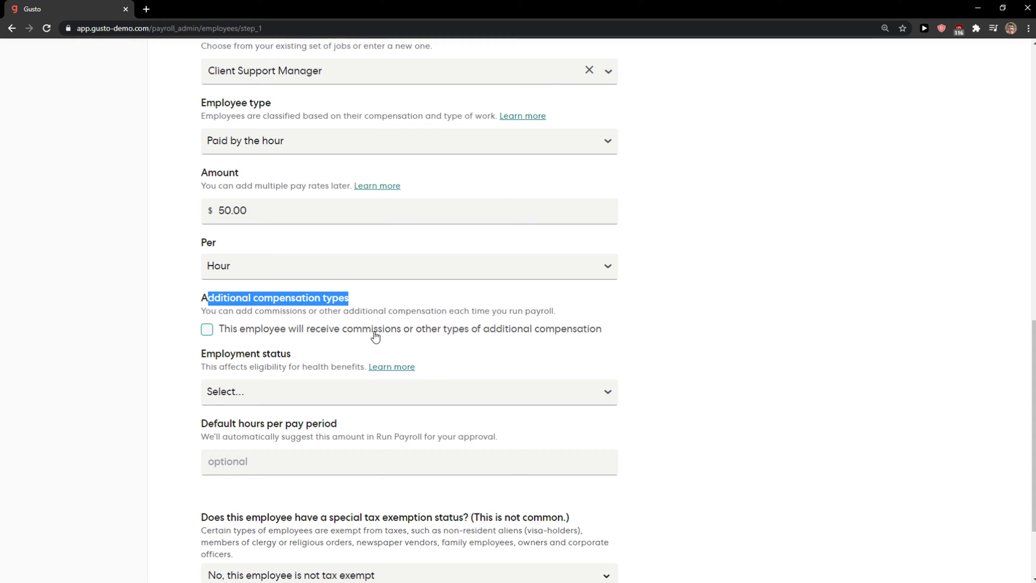
{"action": "scroll", "coordinate": [236, 335], "scroll_direction": "down", "scroll_amount": 1}
{"action": "left_click", "coordinate": [224, 338]}
{"action": "left_click", "coordinate": [254, 369]}
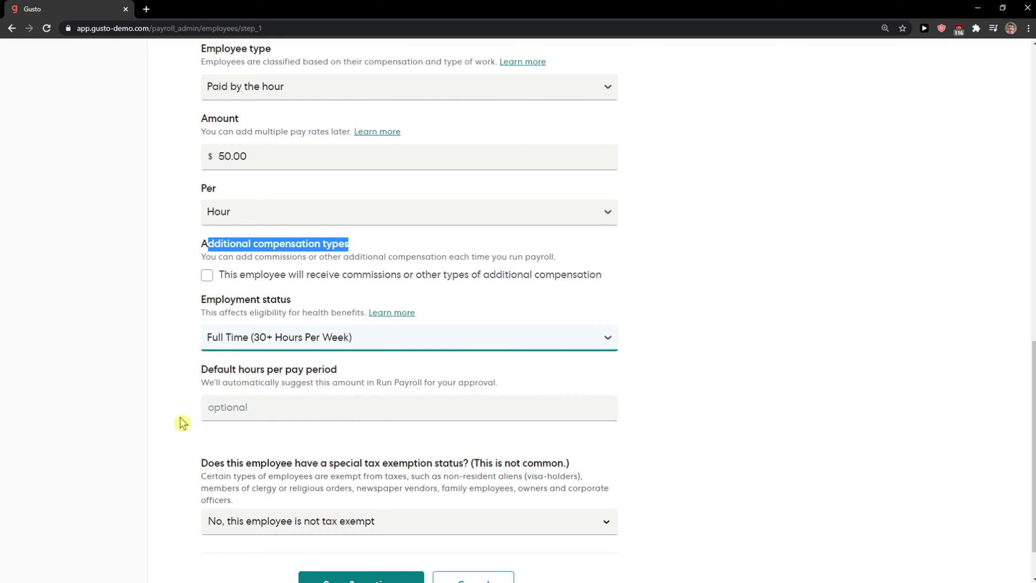
Enter 8 default hours, keep the employee not tax exempt, and save the profile.
{"action": "scroll", "coordinate": [180, 421], "scroll_direction": "down", "scroll_amount": 1}
{"action": "left_click", "coordinate": [246, 349]}
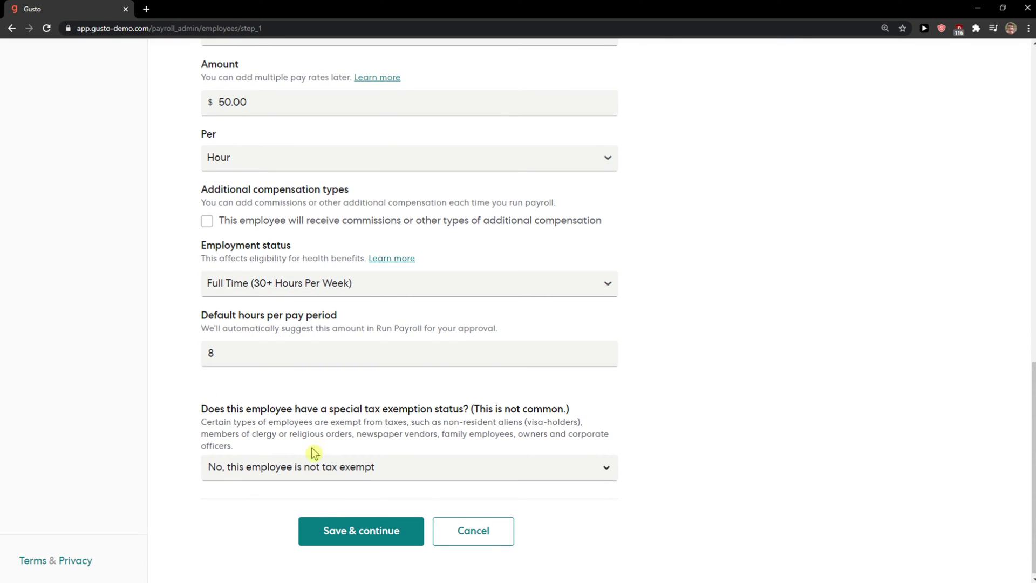
{"action": "left_click", "coordinate": [301, 468]}
{"action": "left_click", "coordinate": [304, 465]}
{"action": "left_click_drag", "start_coordinate": [207, 409], "coordinate": [447, 415]}
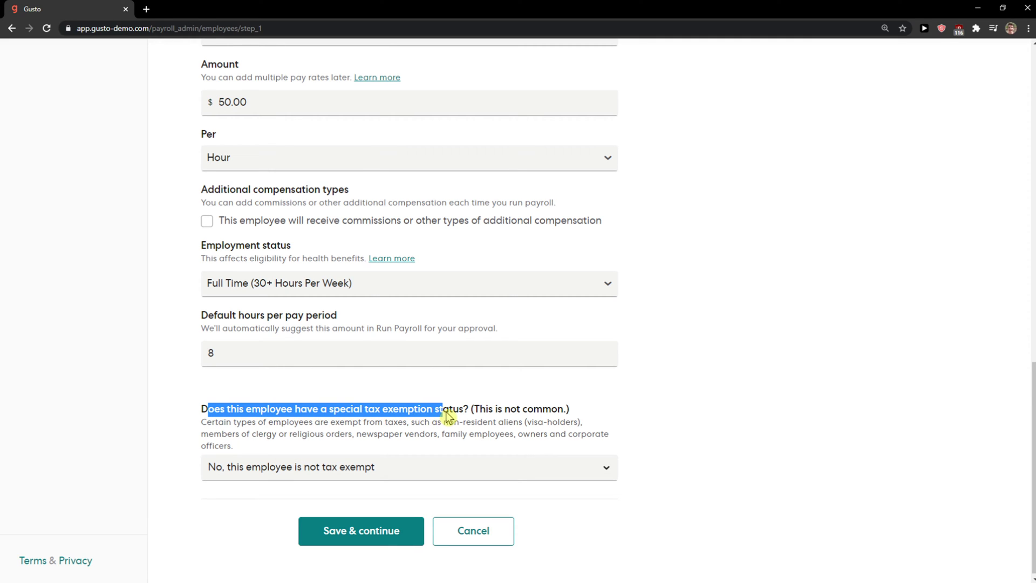
{"action": "left_click", "coordinate": [363, 531]}
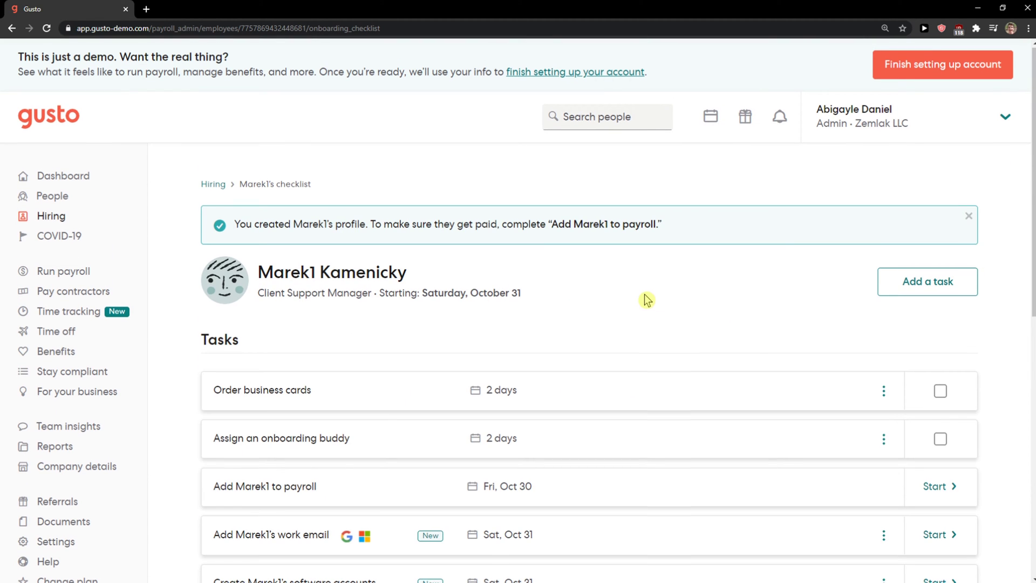
Scroll the onboarding checklist to the 'Add to payroll' task due Fri, Oct 30.
{"action": "scroll", "coordinate": [643, 298], "scroll_direction": "down", "scroll_amount": 2}
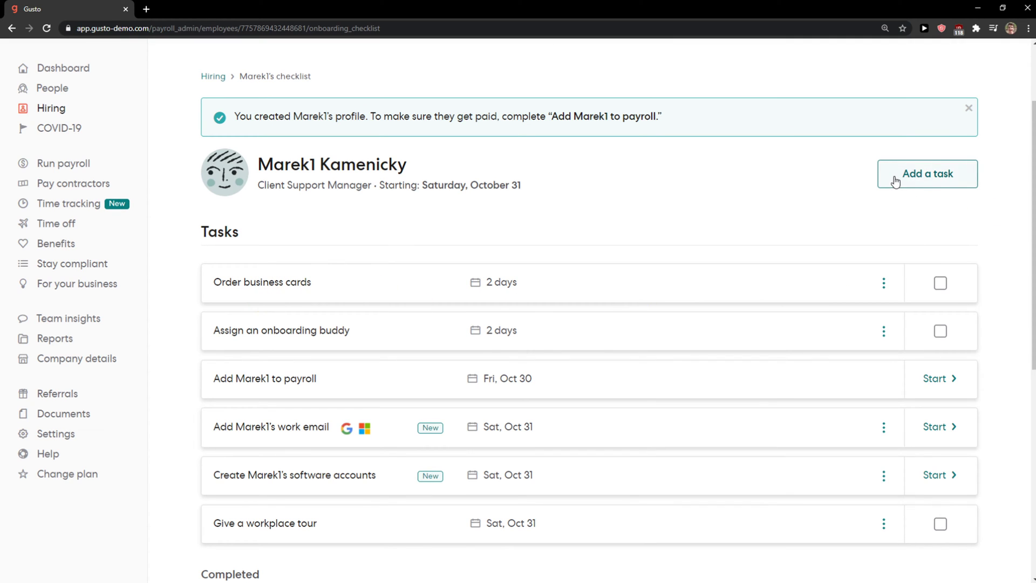
{"action": "scroll", "coordinate": [698, 271], "scroll_direction": "down", "scroll_amount": 2}
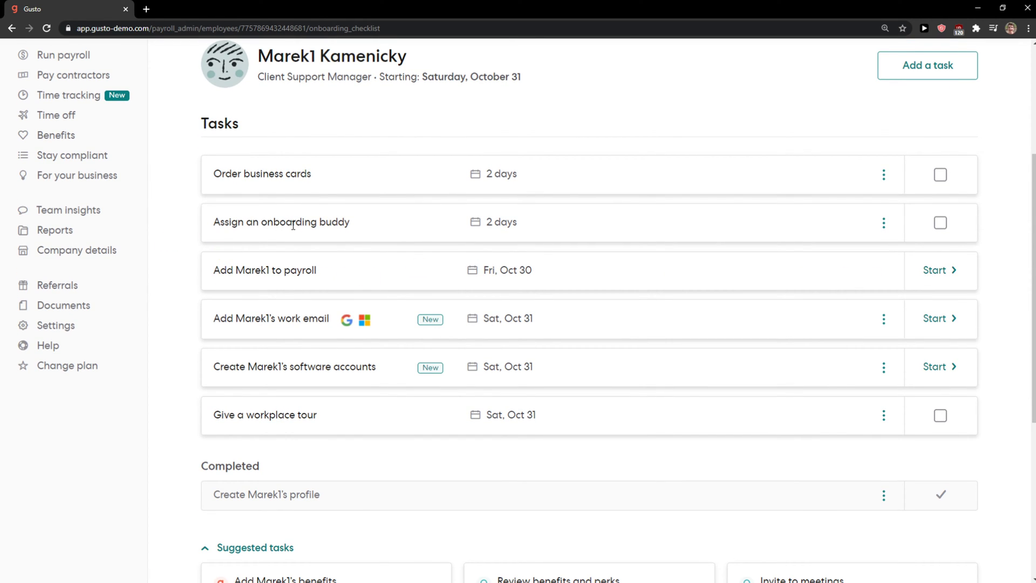
Start adding the employee to payroll, autofill their personal email, and apply Vacation and Sick policies.
{"action": "left_click", "coordinate": [943, 278]}
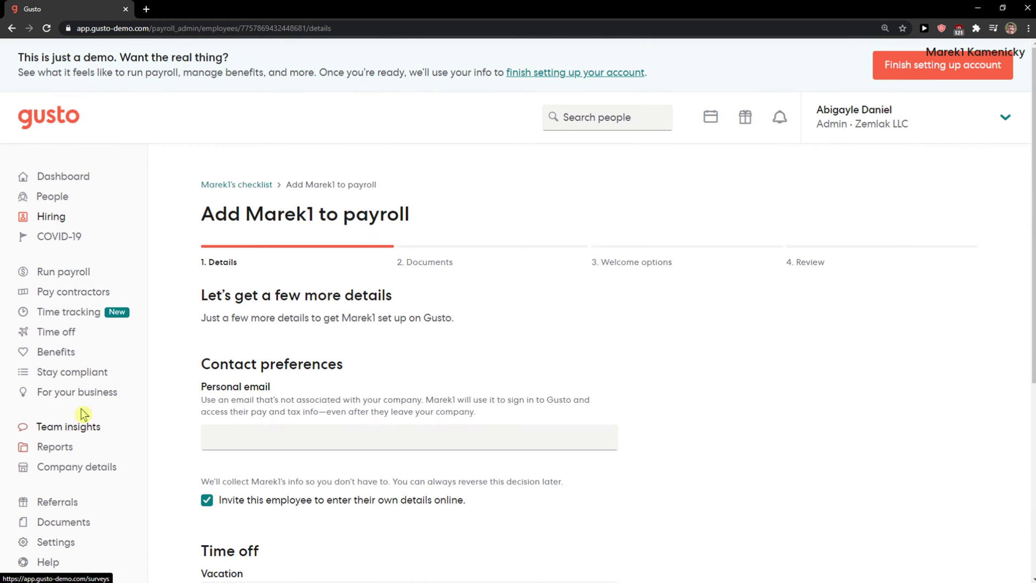
{"action": "scroll", "coordinate": [254, 337], "scroll_direction": "down", "scroll_amount": 1}
{"action": "left_click", "coordinate": [234, 375]}
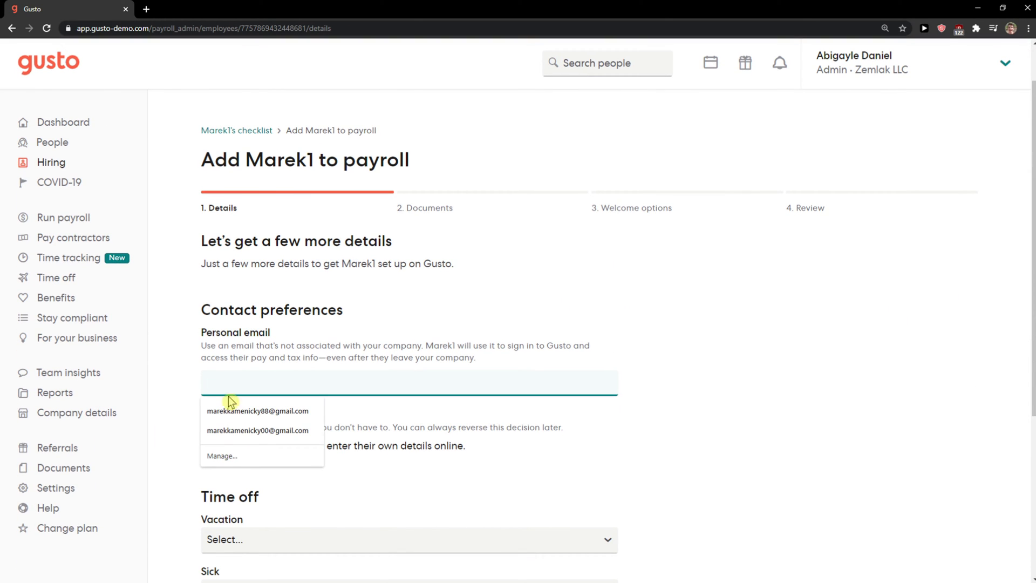
{"action": "left_click", "coordinate": [224, 430]}
{"action": "scroll", "coordinate": [183, 431], "scroll_direction": "down", "scroll_amount": 4}
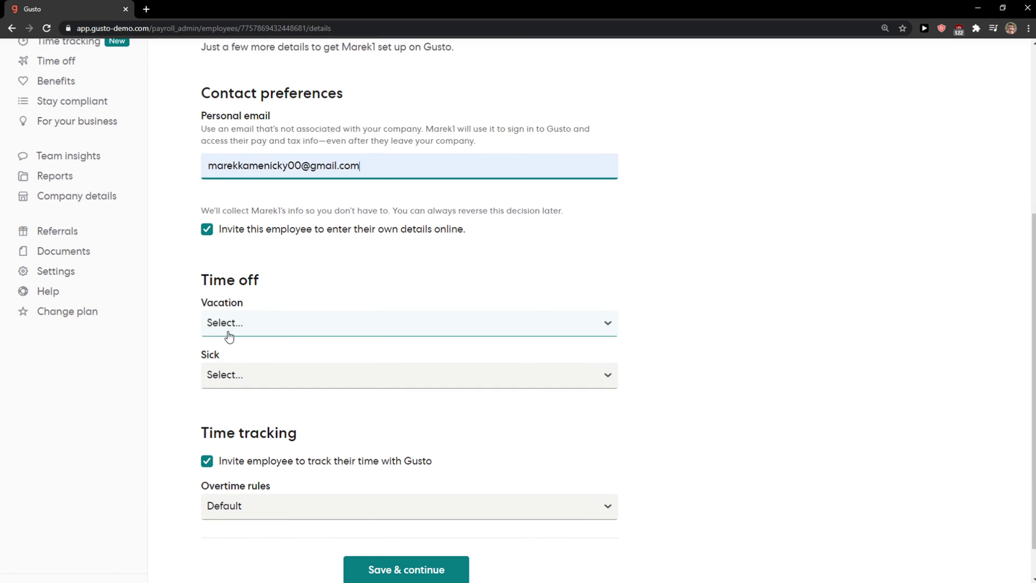
{"action": "left_click", "coordinate": [229, 336]}
{"action": "left_click", "coordinate": [224, 353]}
{"action": "left_click", "coordinate": [226, 382]}
{"action": "left_click", "coordinate": [235, 410]}
Keep the Default overtime rule and time-tracking invite, then save the payroll details.
{"action": "scroll", "coordinate": [238, 340], "scroll_direction": "up", "scroll_amount": 1}
{"action": "scroll", "coordinate": [475, 383], "scroll_direction": "down", "scroll_amount": 1}
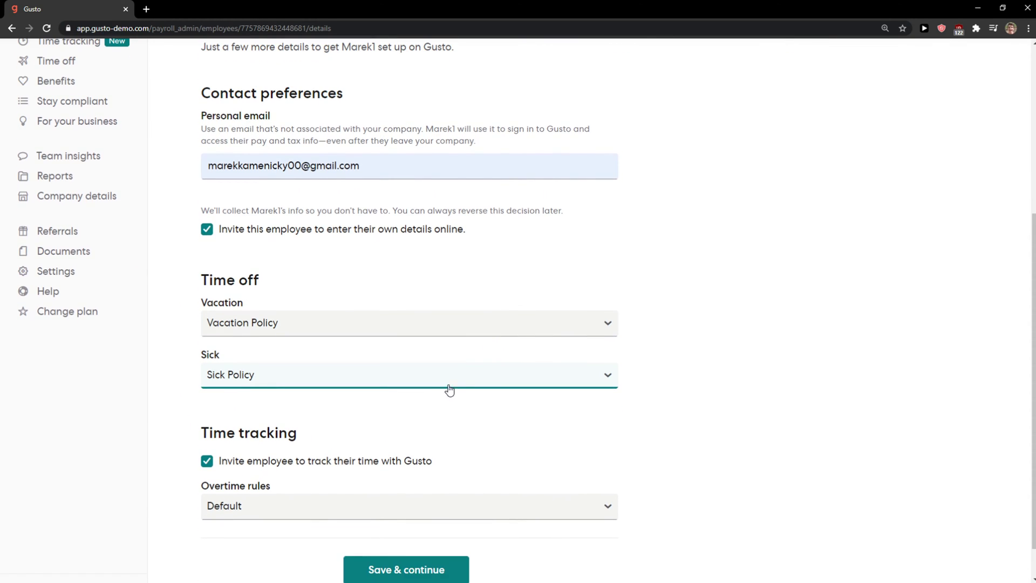
{"action": "scroll", "coordinate": [447, 391], "scroll_direction": "down", "scroll_amount": 1}
{"action": "left_click", "coordinate": [254, 463]}
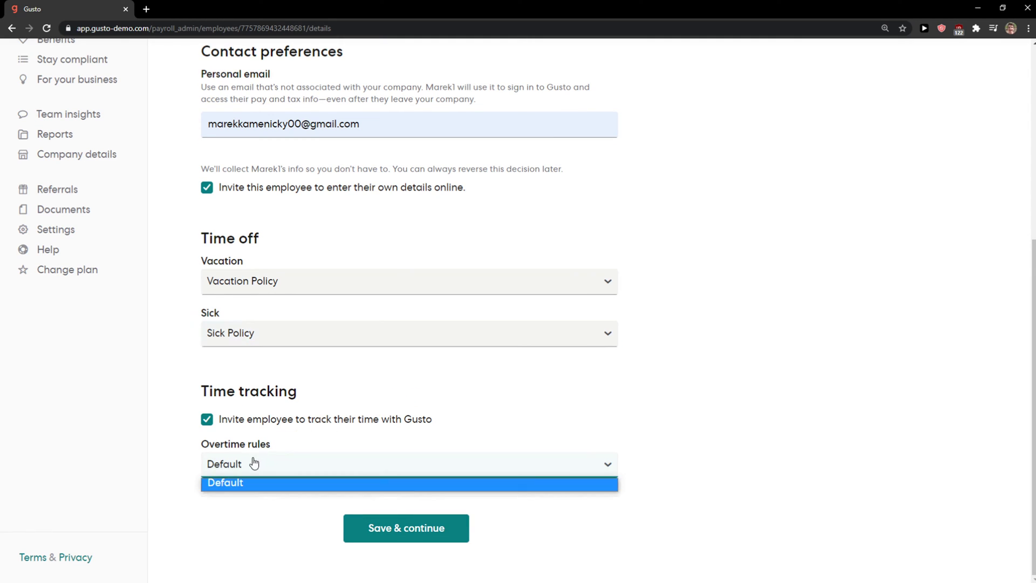
{"action": "left_click", "coordinate": [254, 463]}
{"action": "left_click", "coordinate": [318, 426]}
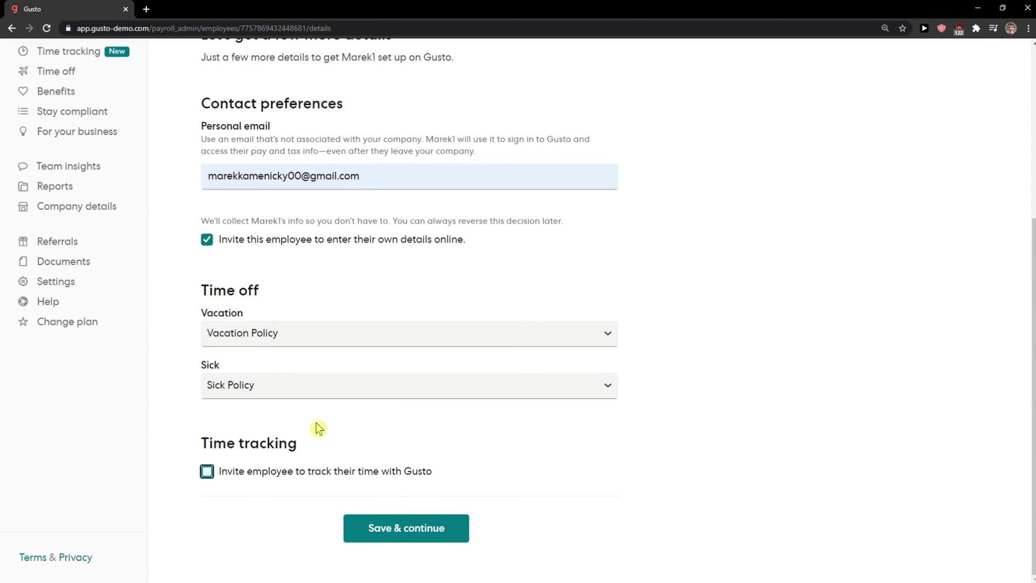
{"action": "left_click", "coordinate": [411, 465]}
{"action": "scroll", "coordinate": [419, 486], "scroll_direction": "up", "scroll_amount": 4}
{"action": "scroll", "coordinate": [419, 518], "scroll_direction": "down", "scroll_amount": 4}
{"action": "left_click", "coordinate": [398, 575]}
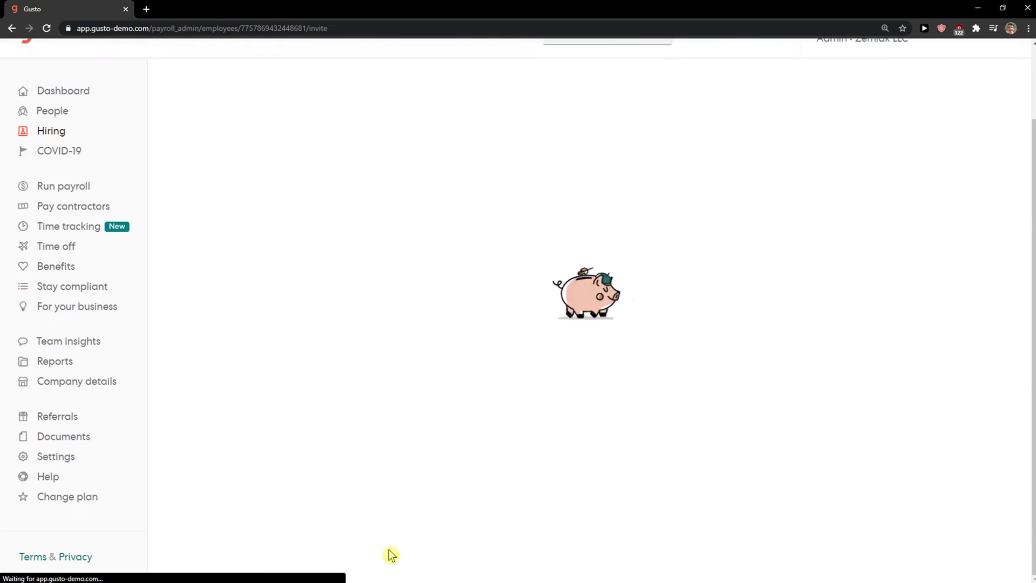
Keep the handbook, I-9 and welcome note, saving Documents and Welcome options.
{"action": "scroll", "coordinate": [359, 366], "scroll_direction": "down", "scroll_amount": 3}
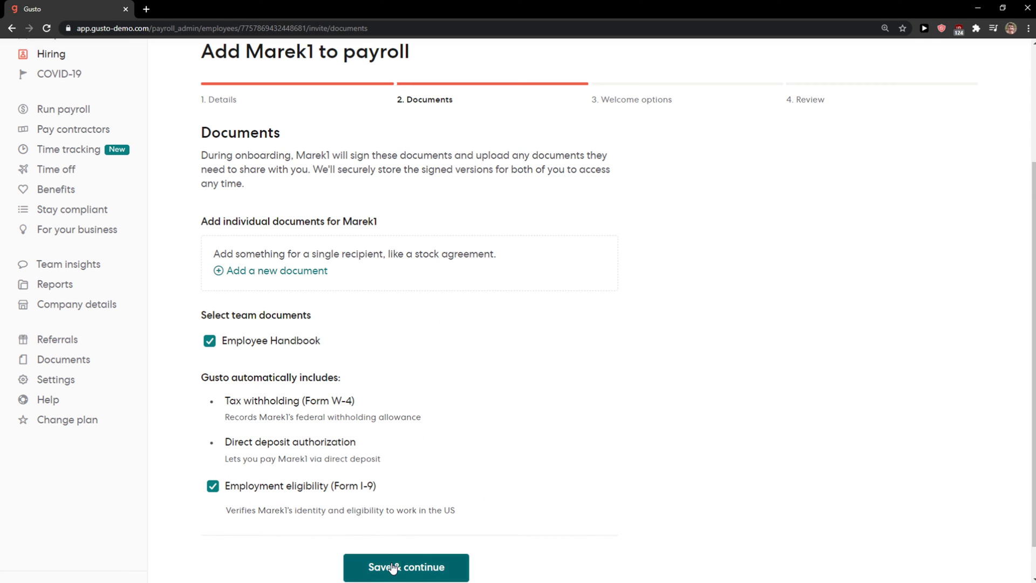
{"action": "left_click", "coordinate": [361, 561]}
{"action": "scroll", "coordinate": [486, 470], "scroll_direction": "down", "scroll_amount": 2}
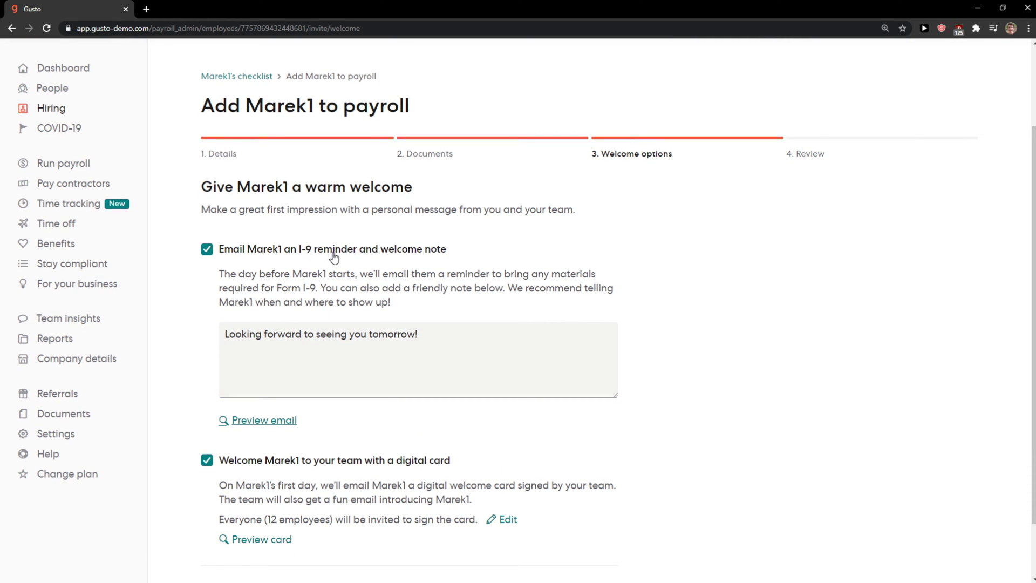
{"action": "scroll", "coordinate": [616, 345], "scroll_direction": "down", "scroll_amount": 2}
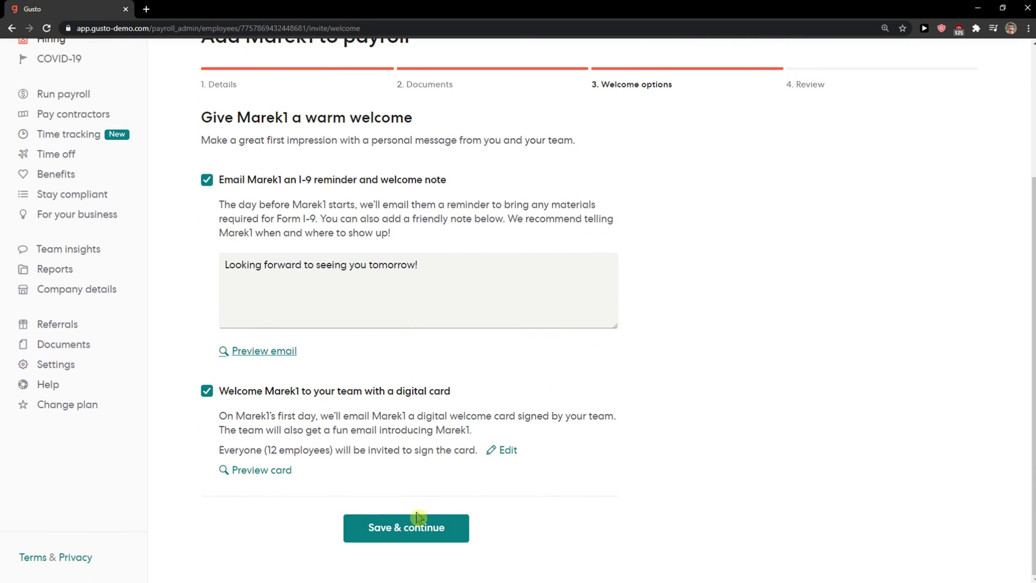
{"action": "left_click", "coordinate": [412, 523]}
Review the onboarding timeline's first and welcome steps.
{"action": "scroll", "coordinate": [399, 323], "scroll_direction": "down", "scroll_amount": 1}
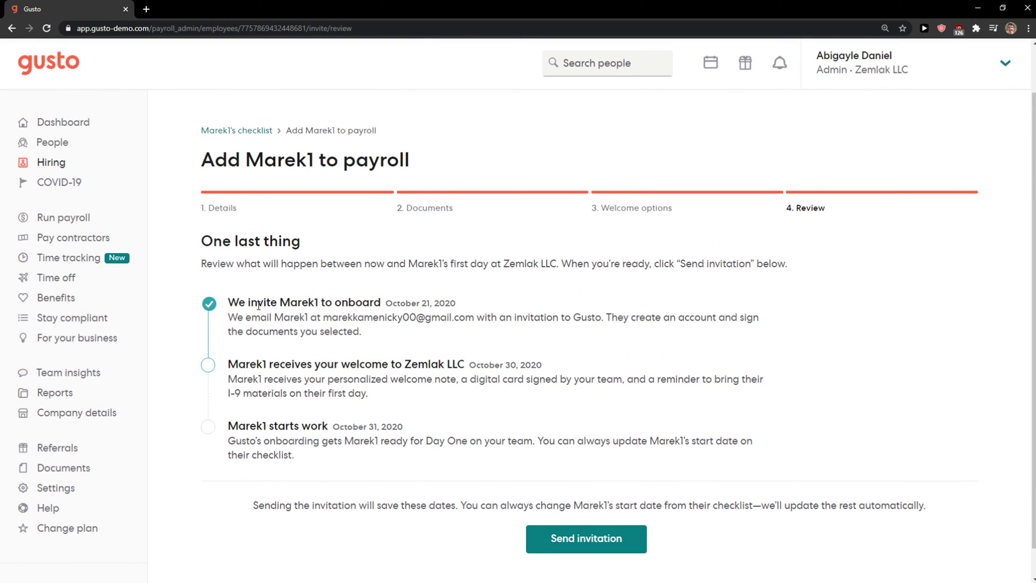
{"action": "left_click_drag", "start_coordinate": [263, 304], "coordinate": [478, 306]}
{"action": "left_click", "coordinate": [233, 393]}
{"action": "left_click_drag", "start_coordinate": [243, 367], "coordinate": [558, 369]}
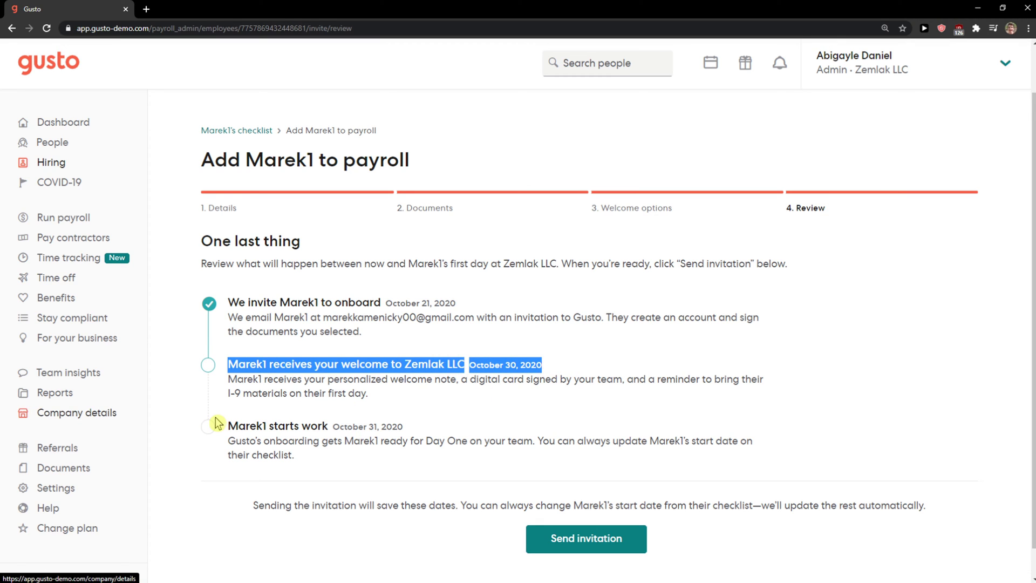
{"action": "left_click", "coordinate": [231, 428]}
Send the onboarding invitation to the new hire.
{"action": "left_click", "coordinate": [630, 534]}
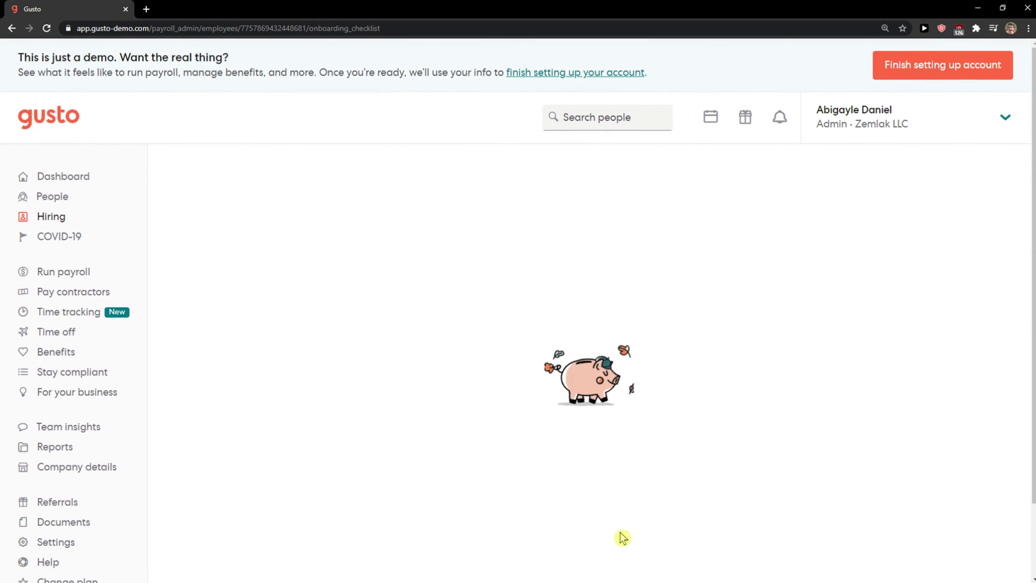
{"action": "mouse_move", "coordinate": [492, 456]}
{"action": "scroll", "coordinate": [492, 456], "scroll_direction": "down", "scroll_amount": 3}
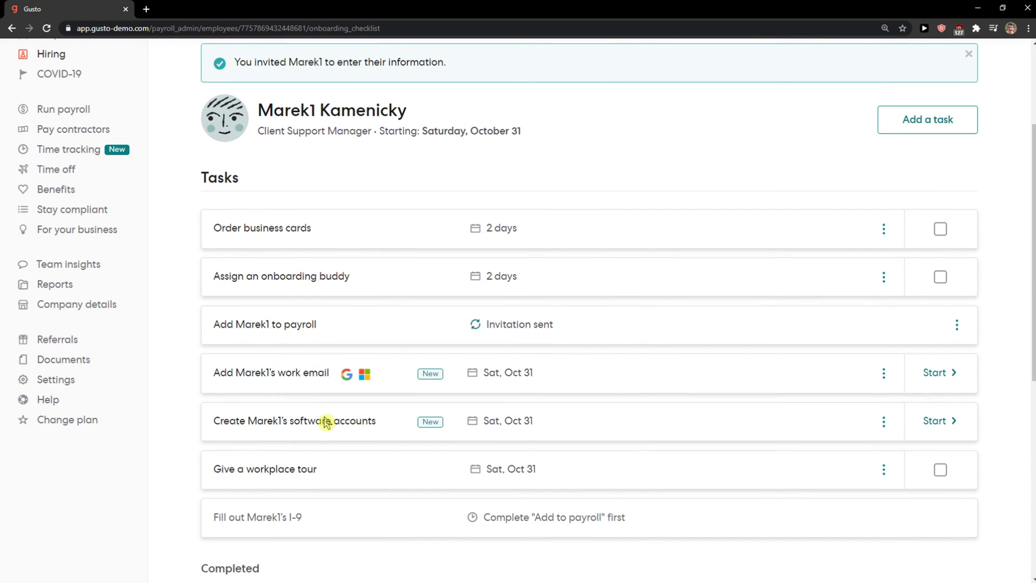
{"action": "scroll", "coordinate": [181, 415], "scroll_direction": "up", "scroll_amount": 3}
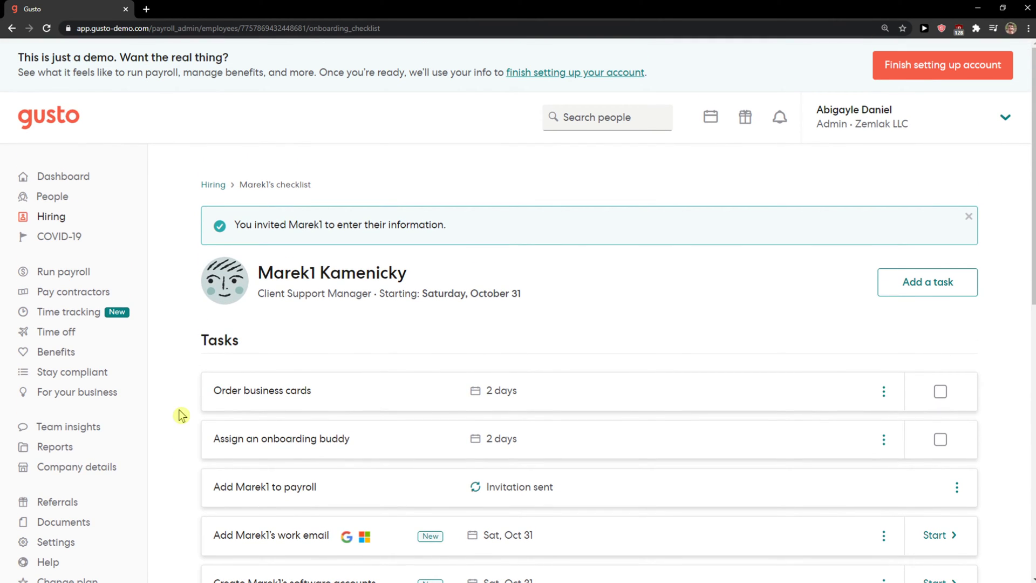
Open the Hire & onboard overview showing the new hire On track for Oct 31.
{"action": "left_click", "coordinate": [56, 218]}
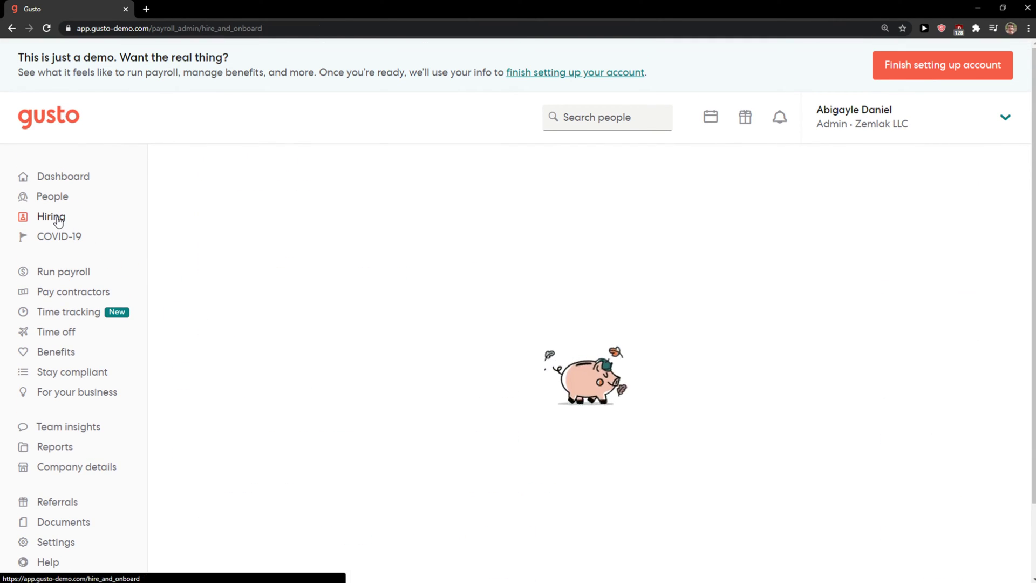
{"action": "scroll", "coordinate": [376, 335], "scroll_direction": "down", "scroll_amount": 2}
{"action": "scroll", "coordinate": [377, 335], "scroll_direction": "up", "scroll_amount": 2}
{"action": "scroll", "coordinate": [371, 340], "scroll_direction": "down", "scroll_amount": 3}
{"action": "scroll", "coordinate": [370, 340], "scroll_direction": "up", "scroll_amount": 2}
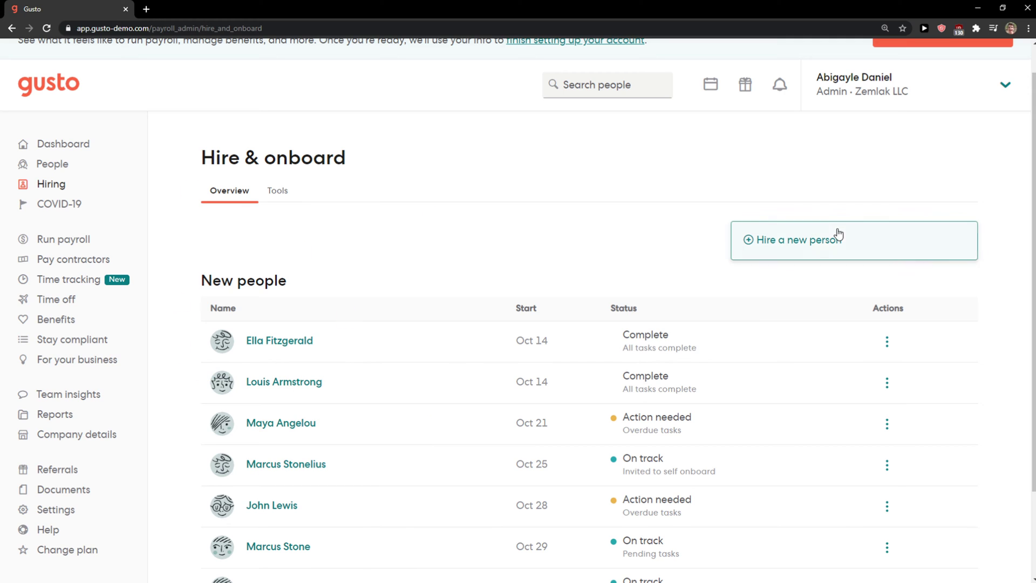
Start hiring a new individual contractor, leaving the department as (None).
{"action": "left_click", "coordinate": [819, 243]}
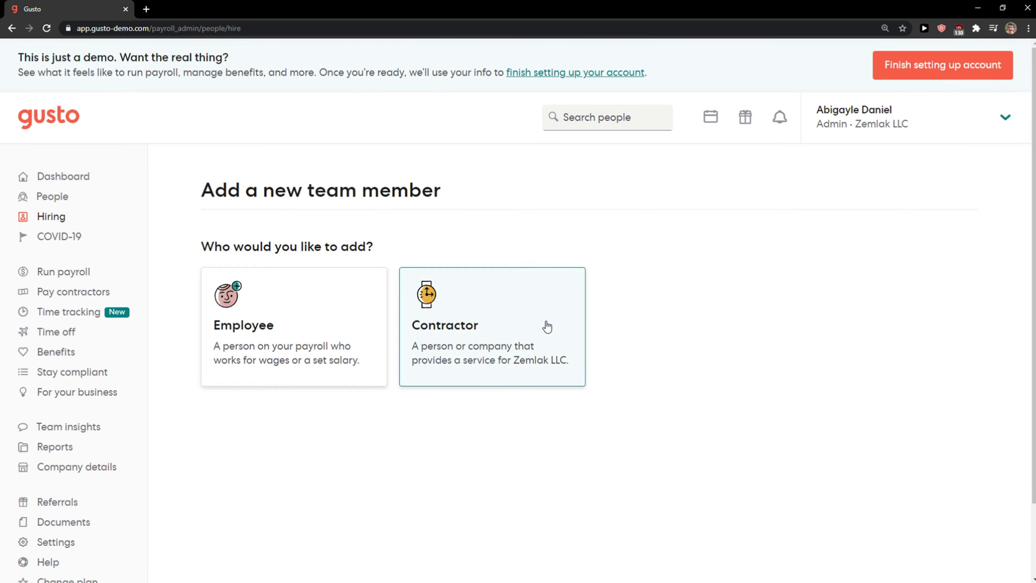
{"action": "left_click", "coordinate": [547, 326]}
{"action": "scroll", "coordinate": [348, 330], "scroll_direction": "down", "scroll_amount": 1}
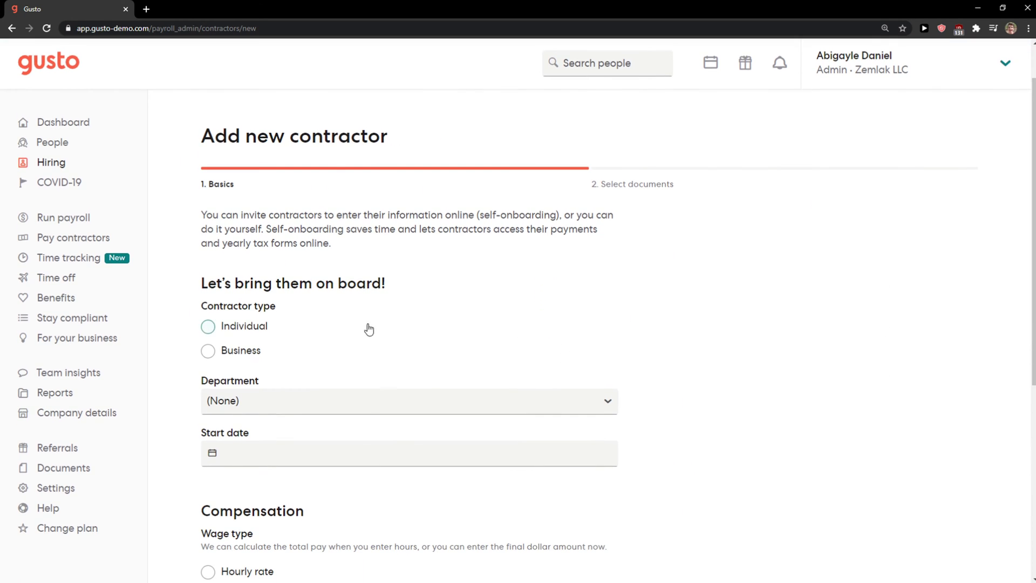
{"action": "scroll", "coordinate": [451, 342], "scroll_direction": "down", "scroll_amount": 1}
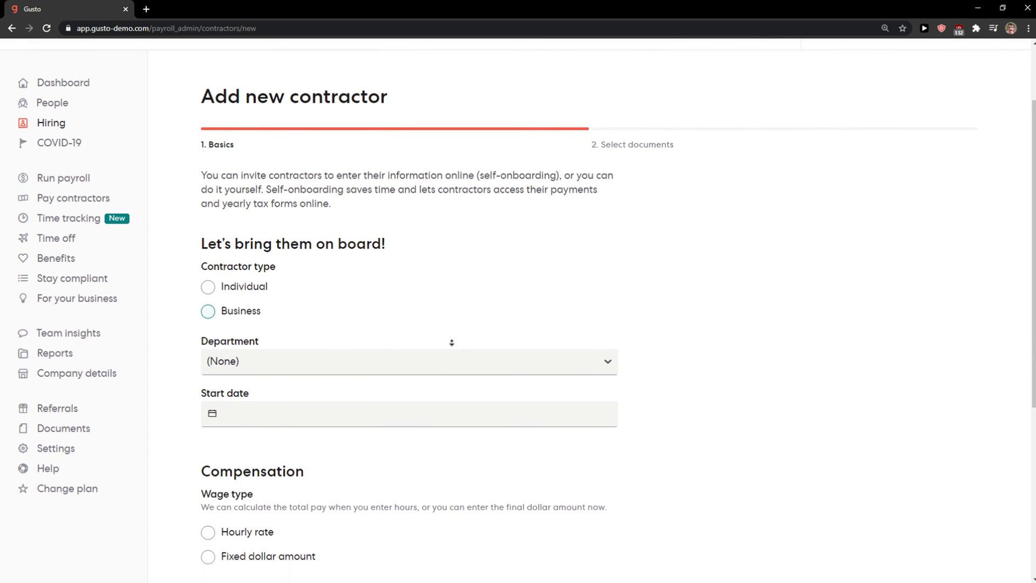
{"action": "left_click", "coordinate": [259, 345]}
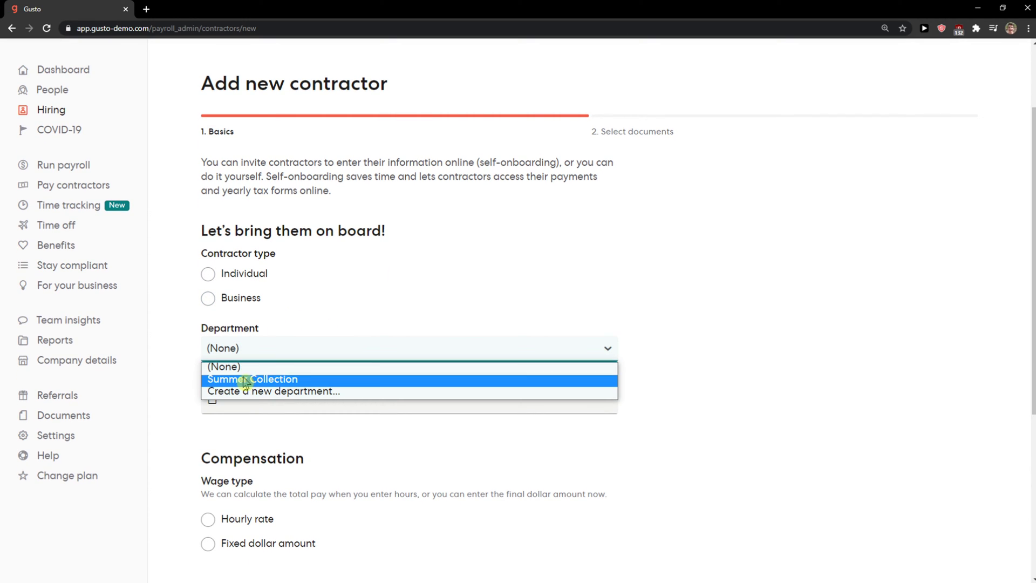
{"action": "left_click", "coordinate": [273, 323]}
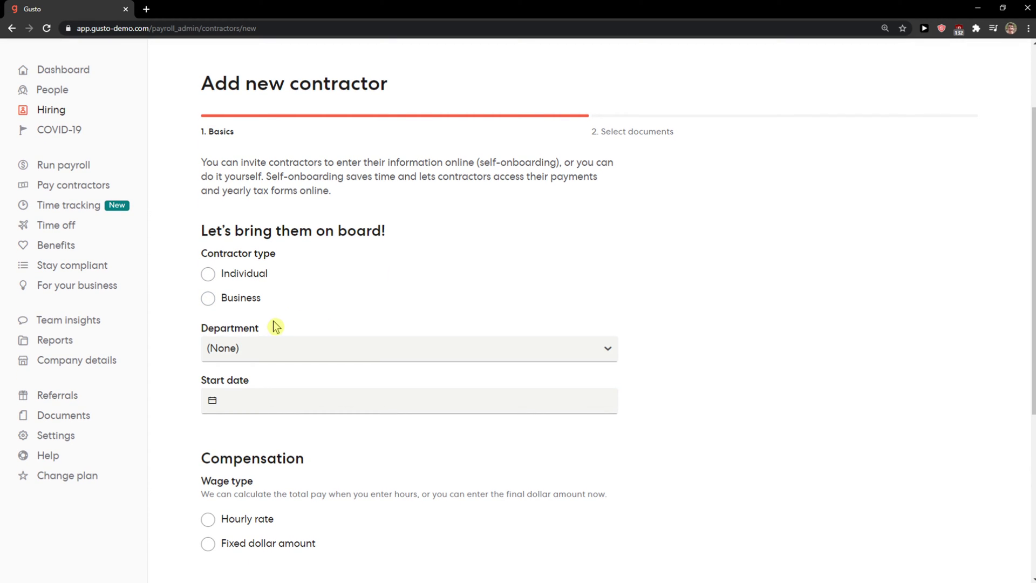
{"action": "left_click", "coordinate": [250, 283]}
Fill in the contractor's first and last names from saved entries.
{"action": "left_click", "coordinate": [349, 368]}
{"action": "left_click", "coordinate": [232, 394]}
{"action": "left_click", "coordinate": [285, 424]}
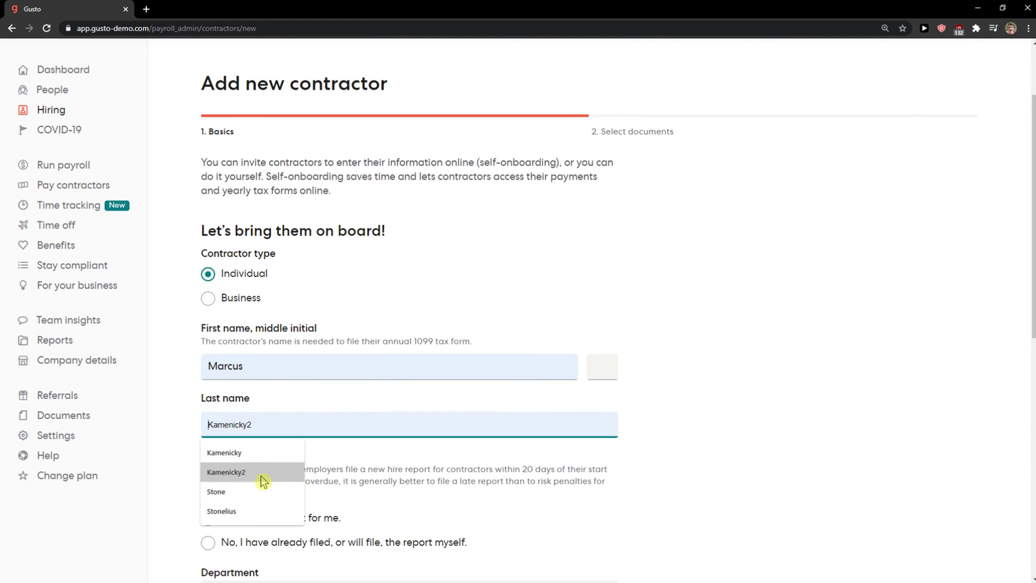
{"action": "left_click", "coordinate": [245, 511]}
Have Gusto file the new hire report and set the primary work state to CO.
{"action": "scroll", "coordinate": [189, 440], "scroll_direction": "down", "scroll_amount": 3}
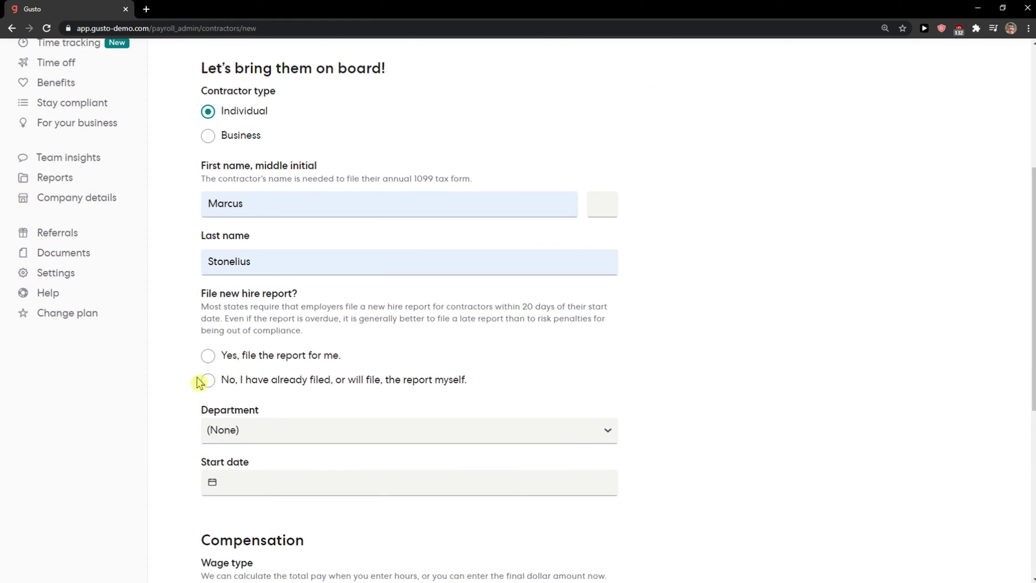
{"action": "left_click", "coordinate": [208, 357]}
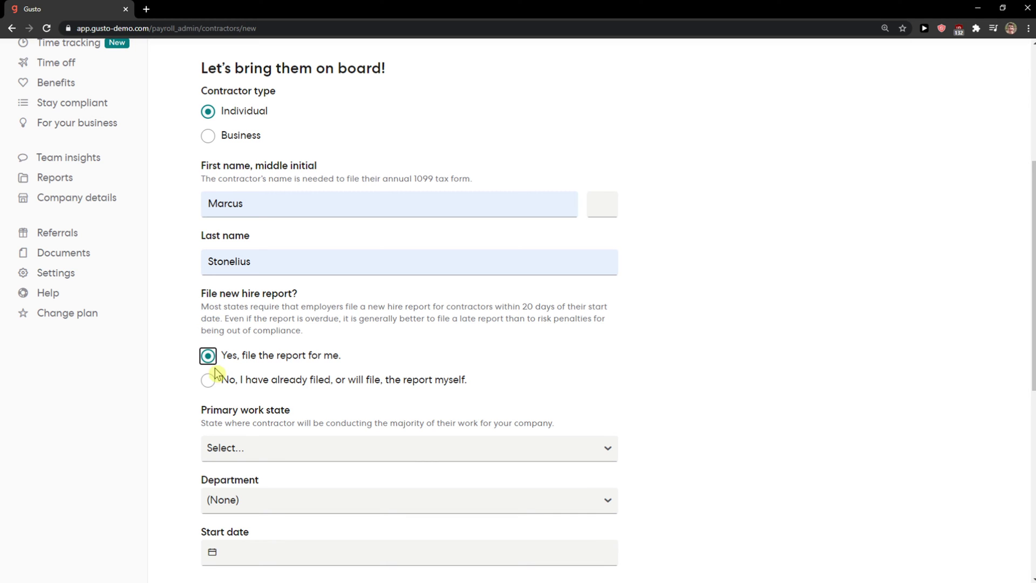
{"action": "left_click", "coordinate": [210, 381]}
{"action": "scroll", "coordinate": [211, 302], "scroll_direction": "down", "scroll_amount": 1}
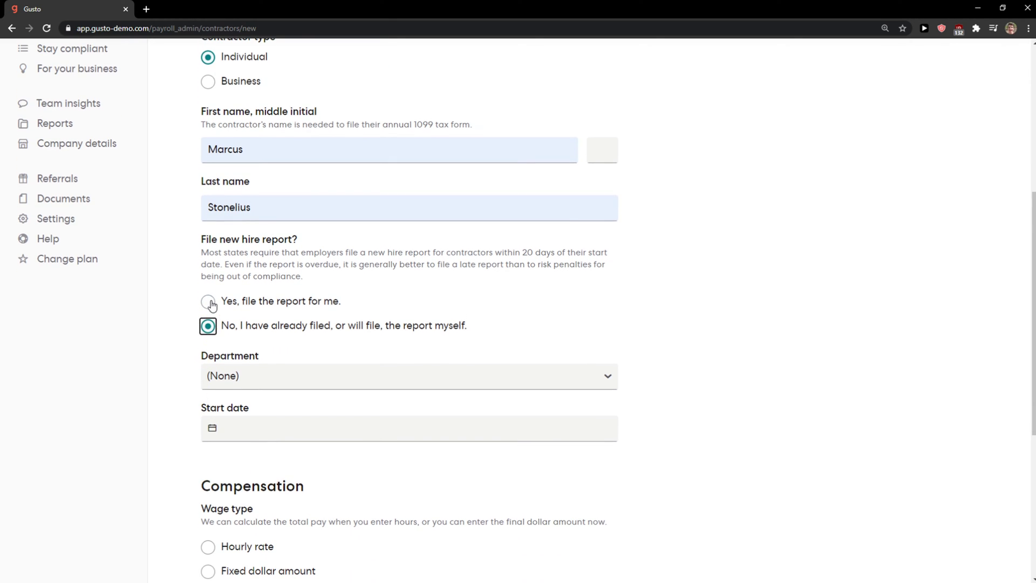
{"action": "left_click", "coordinate": [209, 301]}
{"action": "scroll", "coordinate": [168, 358], "scroll_direction": "down", "scroll_amount": 2}
{"action": "left_click", "coordinate": [274, 294]}
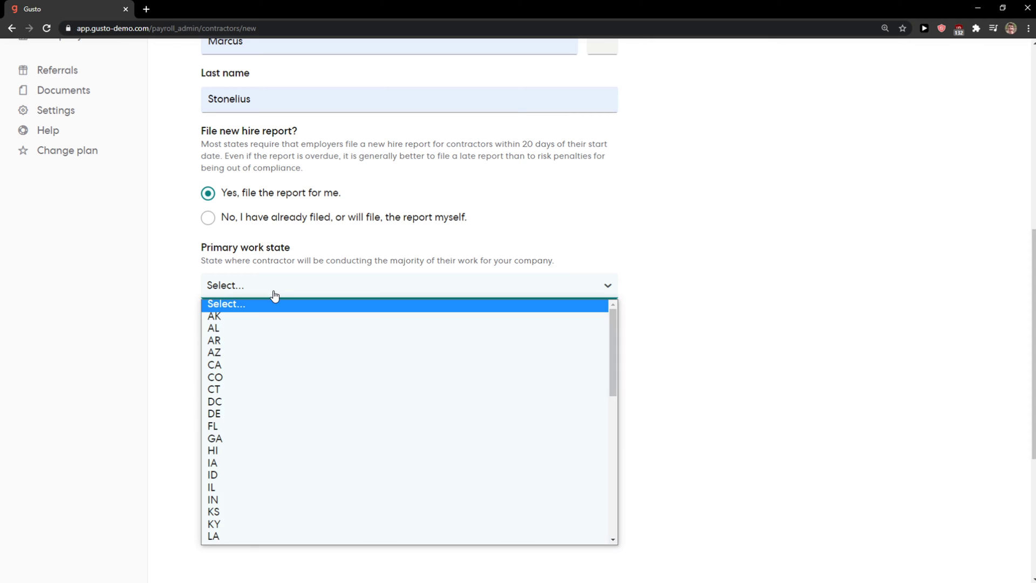
{"action": "left_click", "coordinate": [251, 365]}
Keep the department as (None) and set the start date to 10/29/2020.
{"action": "left_click", "coordinate": [265, 345]}
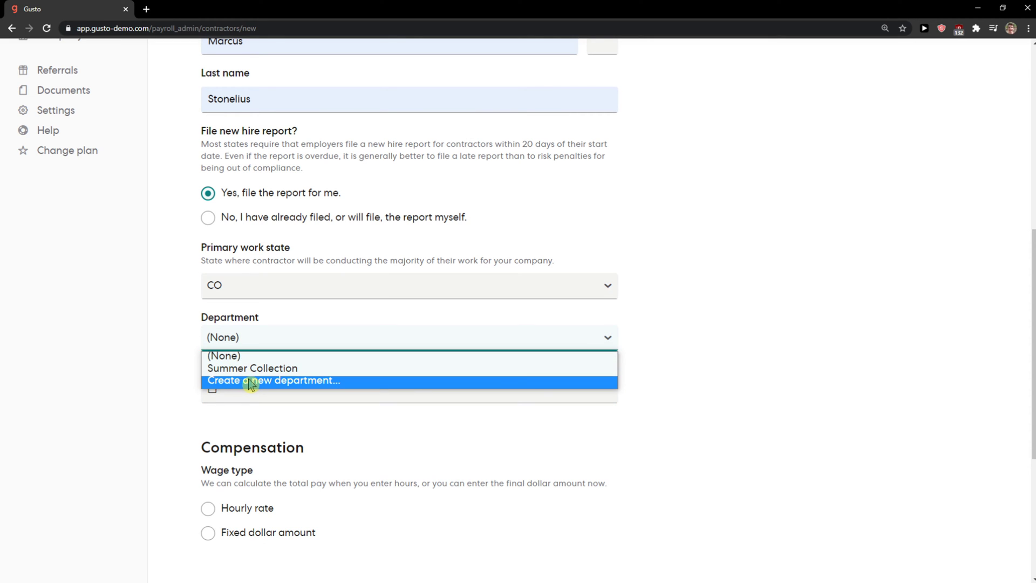
{"action": "left_click", "coordinate": [218, 348]}
{"action": "left_click", "coordinate": [219, 346]}
{"action": "left_click", "coordinate": [178, 374]}
{"action": "scroll", "coordinate": [242, 345], "scroll_direction": "down", "scroll_amount": 1}
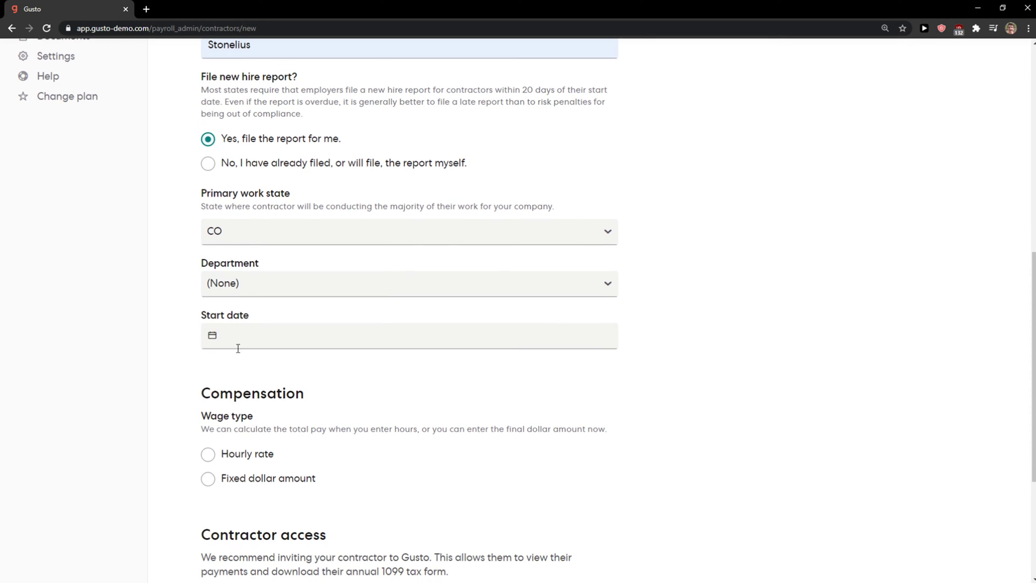
{"action": "left_click", "coordinate": [246, 340]}
{"action": "left_click", "coordinate": [313, 533]}
Enter the contractor's e-mail, correct it after it proves taken, and save the fixed-dollar basics.
{"action": "scroll", "coordinate": [204, 421], "scroll_direction": "down", "scroll_amount": 2}
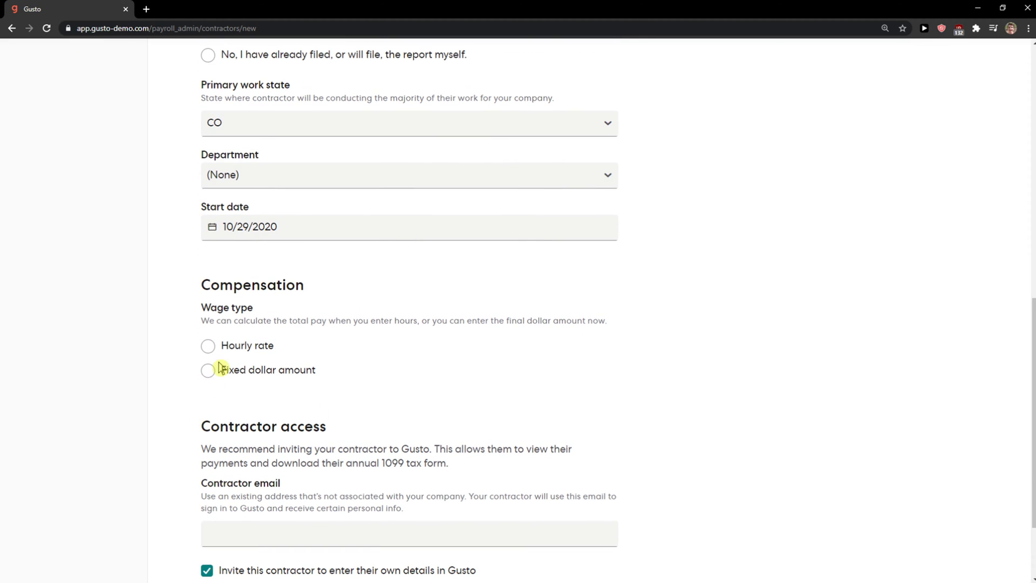
{"action": "scroll", "coordinate": [363, 419], "scroll_direction": "down", "scroll_amount": 2}
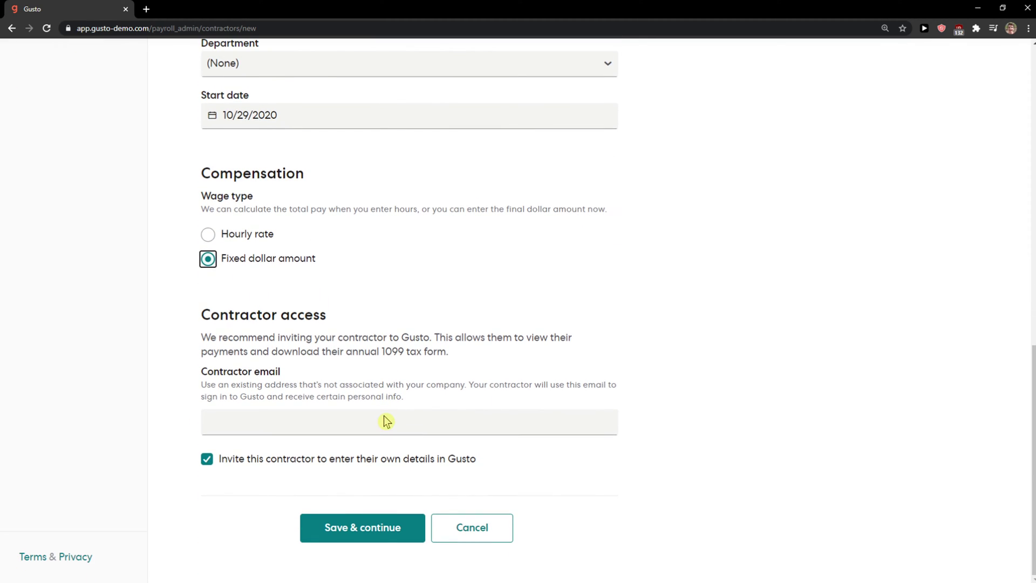
{"action": "left_click", "coordinate": [302, 422]}
{"action": "left_click", "coordinate": [271, 468]}
{"action": "left_click", "coordinate": [357, 516]}
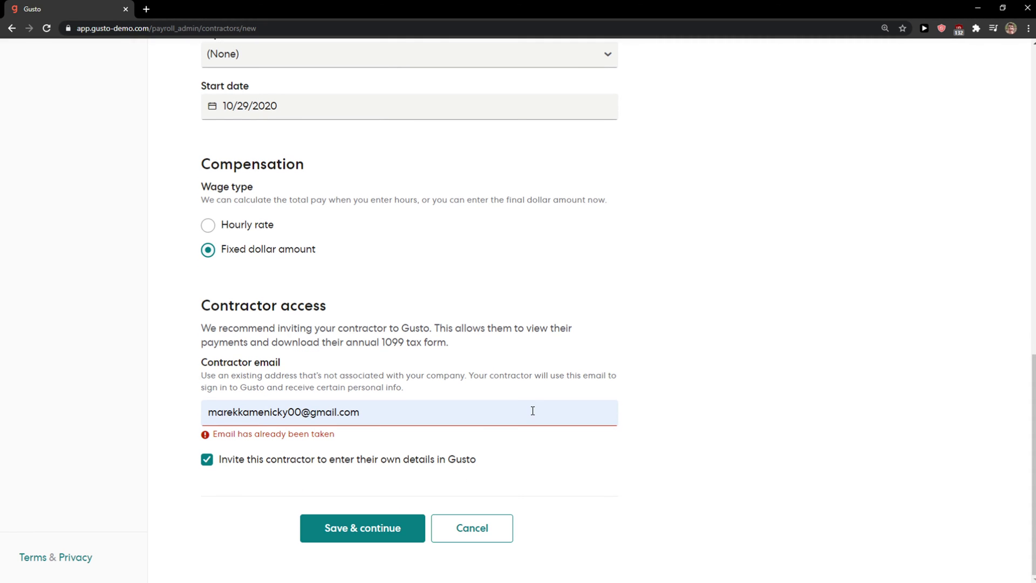
{"action": "left_click", "coordinate": [307, 414]}
{"action": "type", "text": "x"}
{"action": "left_click", "coordinate": [367, 529]}
{"action": "scroll", "coordinate": [442, 442], "scroll_direction": "down", "scroll_amount": 2}
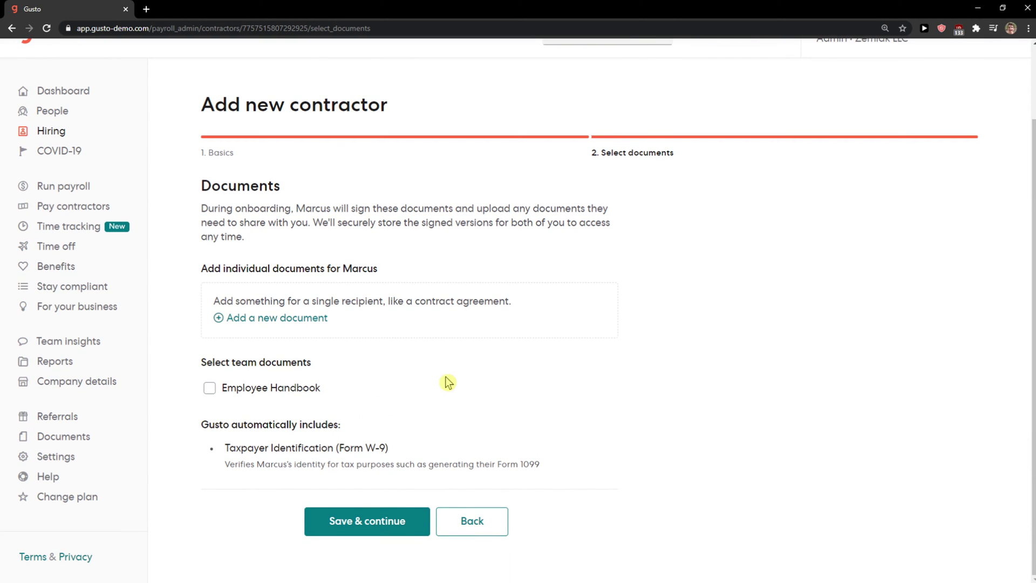
Save the Select documents step with Form W-9, sending the contractor's 'Add to Gusto' invitation.
{"action": "left_click", "coordinate": [350, 523]}
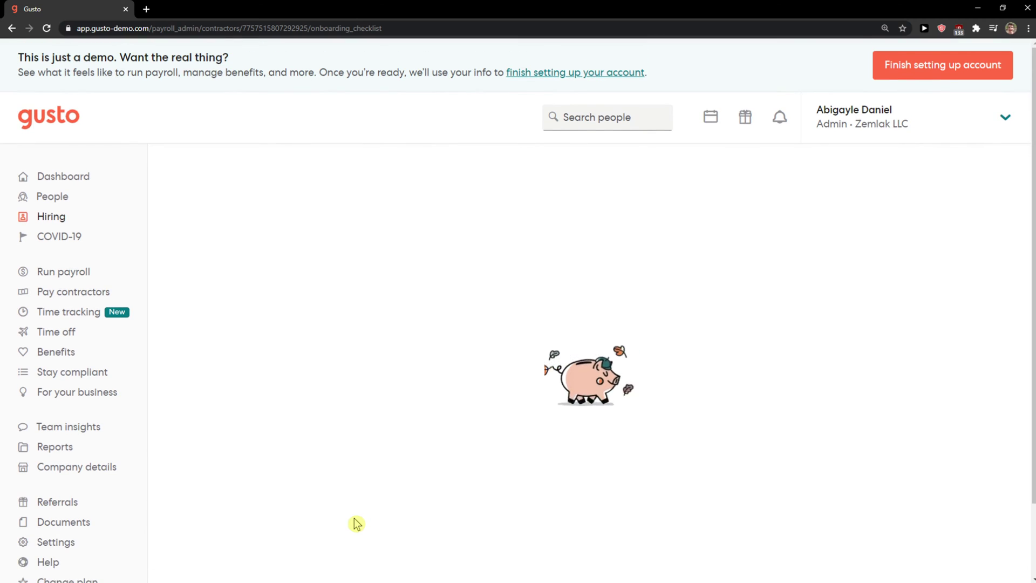
{"action": "scroll", "coordinate": [139, 514], "scroll_direction": "down", "scroll_amount": 1}
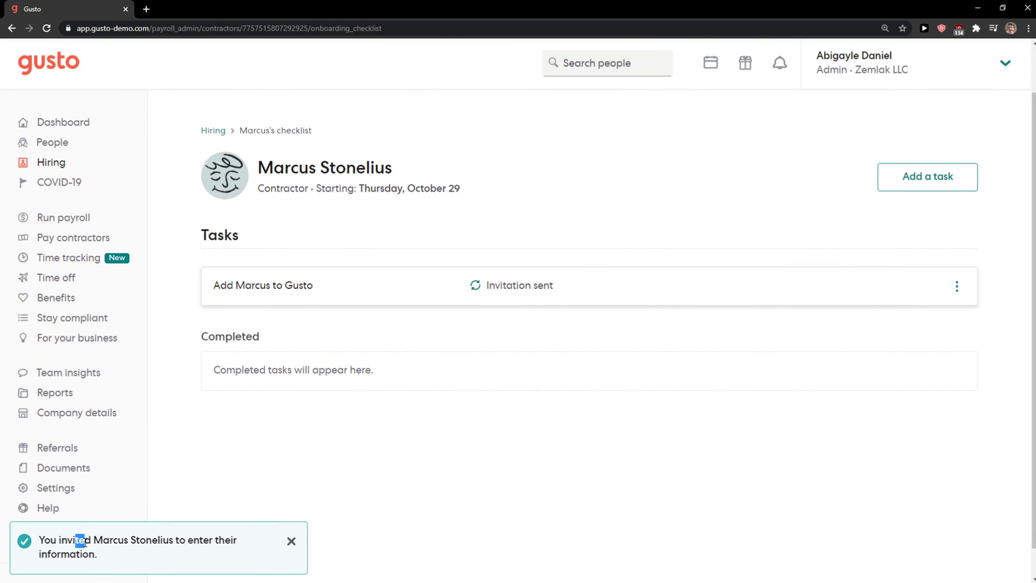
{"action": "left_click_drag", "start_coordinate": [90, 542], "coordinate": [136, 562]}
{"action": "left_click", "coordinate": [184, 508]}
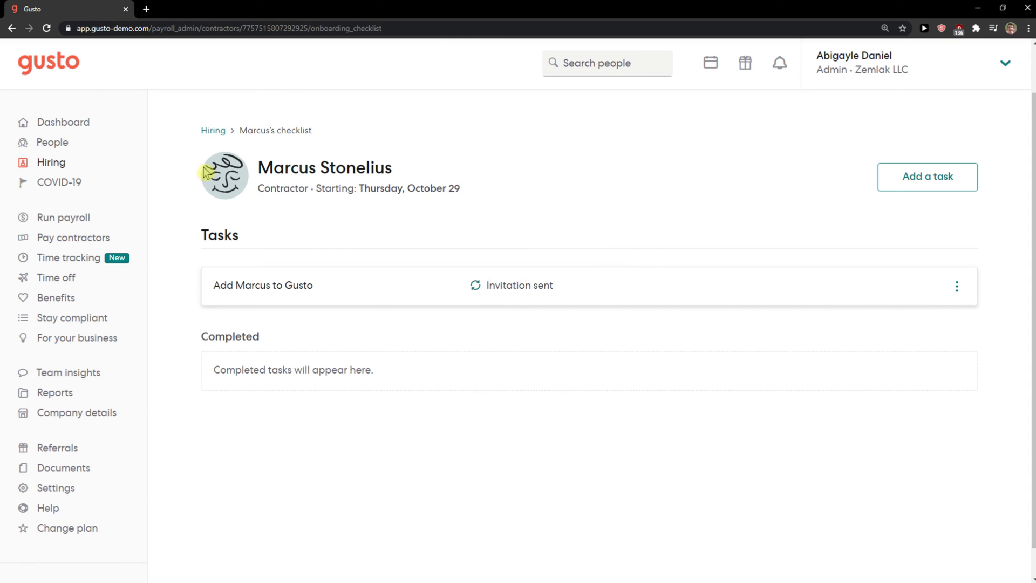
{"action": "left_click", "coordinate": [44, 143]}
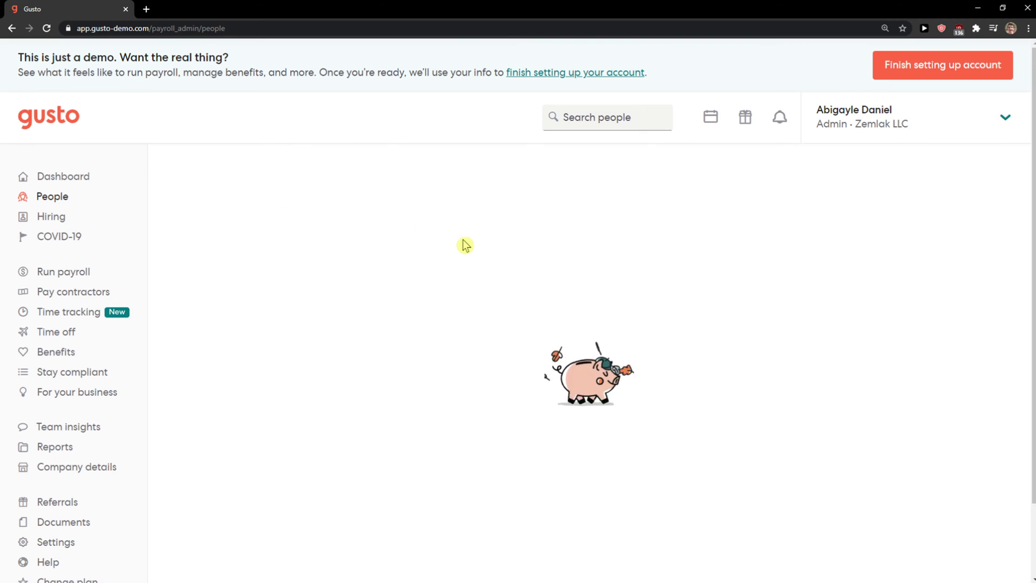
{"action": "scroll", "coordinate": [466, 246], "scroll_direction": "down", "scroll_amount": 1}
{"action": "scroll", "coordinate": [635, 239], "scroll_direction": "down", "scroll_amount": 5}
{"action": "scroll", "coordinate": [550, 364], "scroll_direction": "up", "scroll_amount": 5}
{"action": "left_click", "coordinate": [330, 264]}
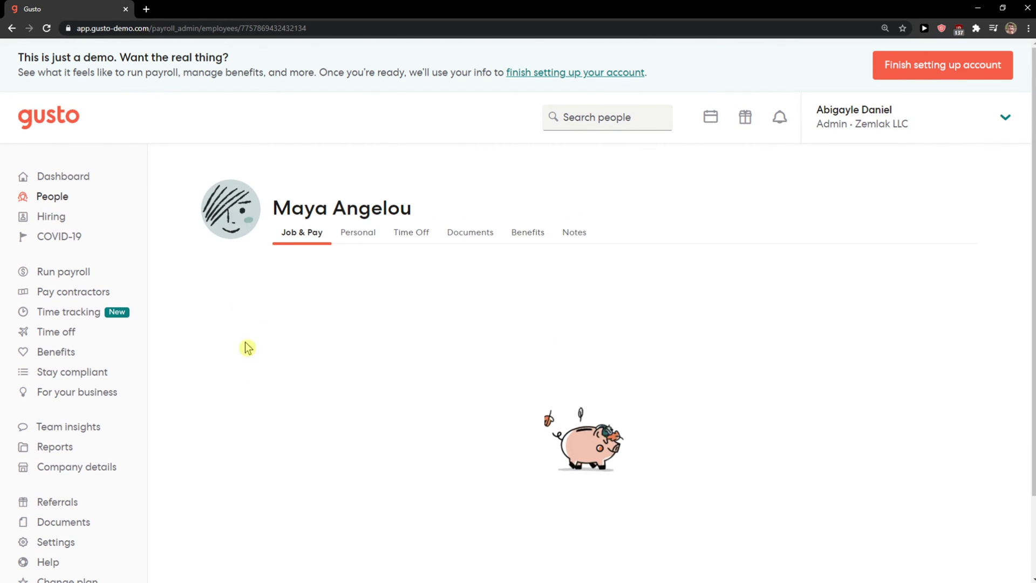
{"action": "scroll", "coordinate": [434, 361], "scroll_direction": "down", "scroll_amount": 2}
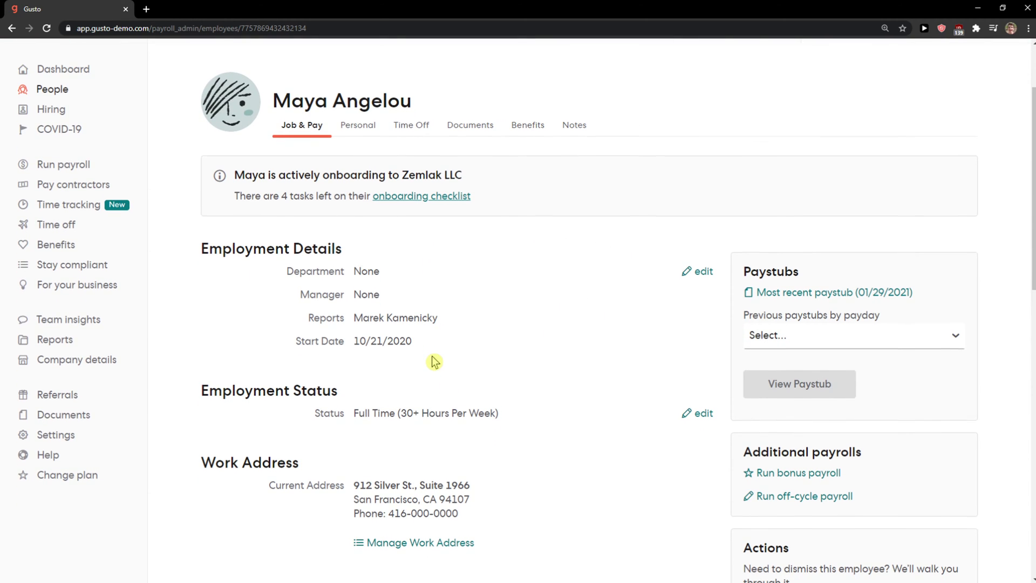
{"action": "middle_click", "coordinate": [402, 283]}
{"action": "scroll", "coordinate": [402, 282], "scroll_direction": "down", "scroll_amount": 2}
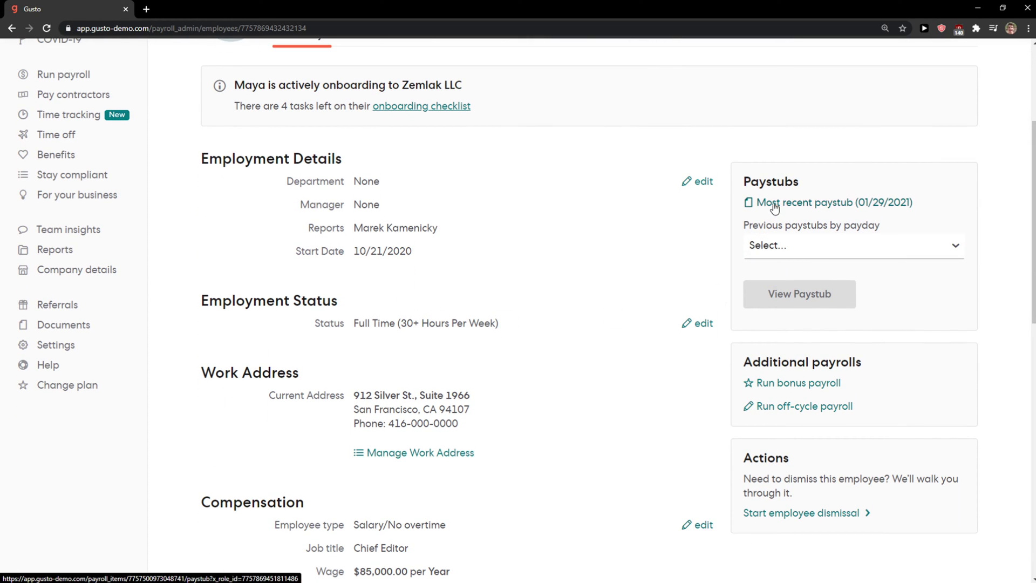
{"action": "scroll", "coordinate": [513, 322], "scroll_direction": "down", "scroll_amount": 3}
{"action": "scroll", "coordinate": [514, 322], "scroll_direction": "down", "scroll_amount": 3}
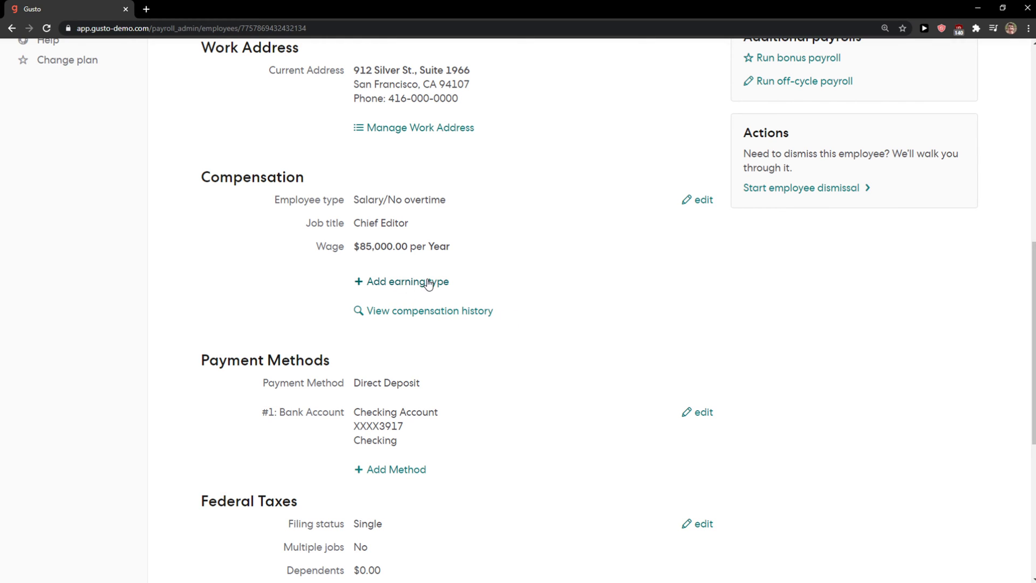
{"action": "scroll", "coordinate": [416, 377], "scroll_direction": "down", "scroll_amount": 6}
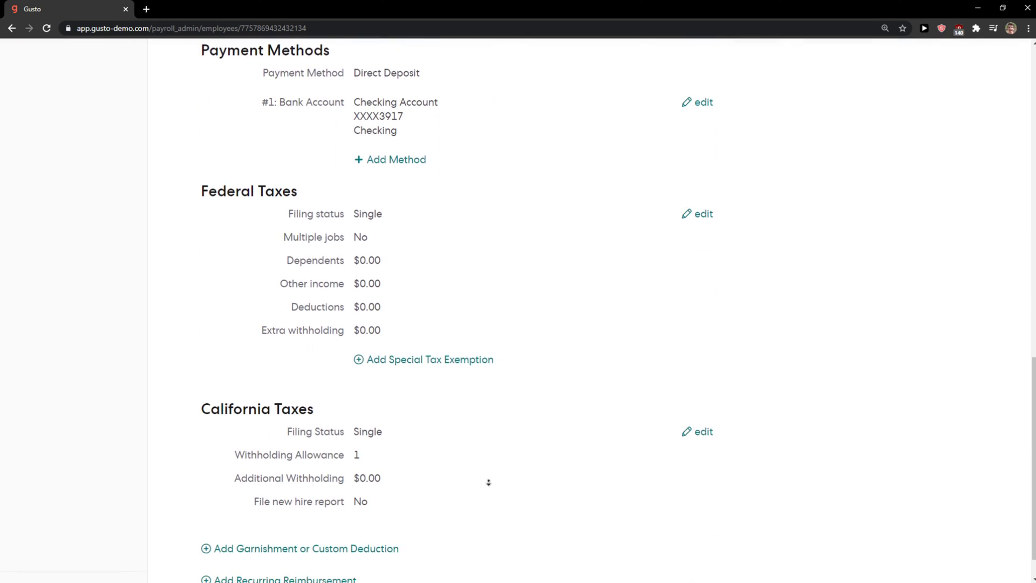
{"action": "scroll", "coordinate": [489, 482], "scroll_direction": "down", "scroll_amount": 1}
{"action": "scroll", "coordinate": [508, 351], "scroll_direction": "up", "scroll_amount": 12}
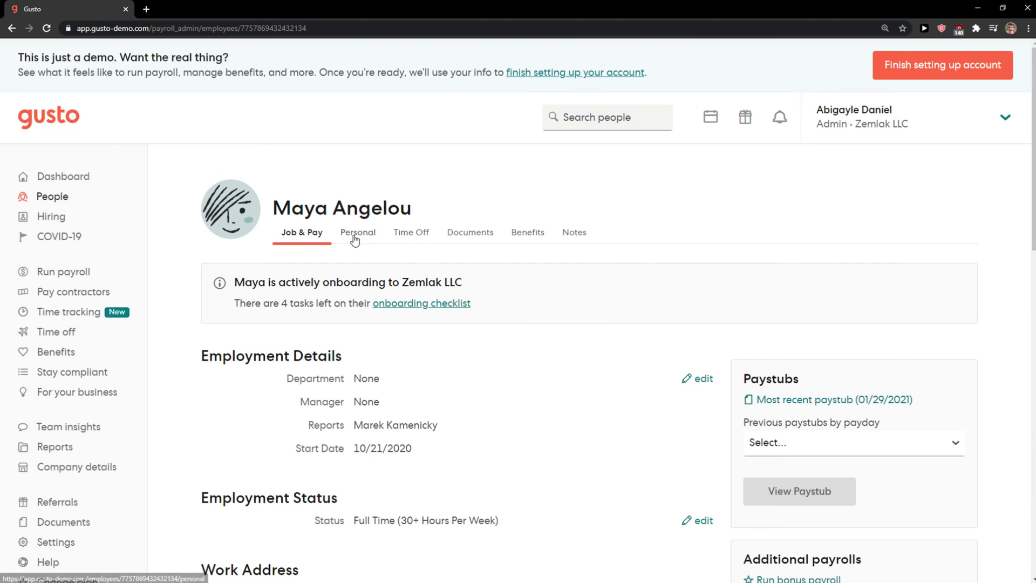
Browse the employee's Personal, Time Off, Documents, Benefits and Notes tabs.
{"action": "left_click", "coordinate": [355, 237]}
{"action": "scroll", "coordinate": [437, 313], "scroll_direction": "down", "scroll_amount": 2}
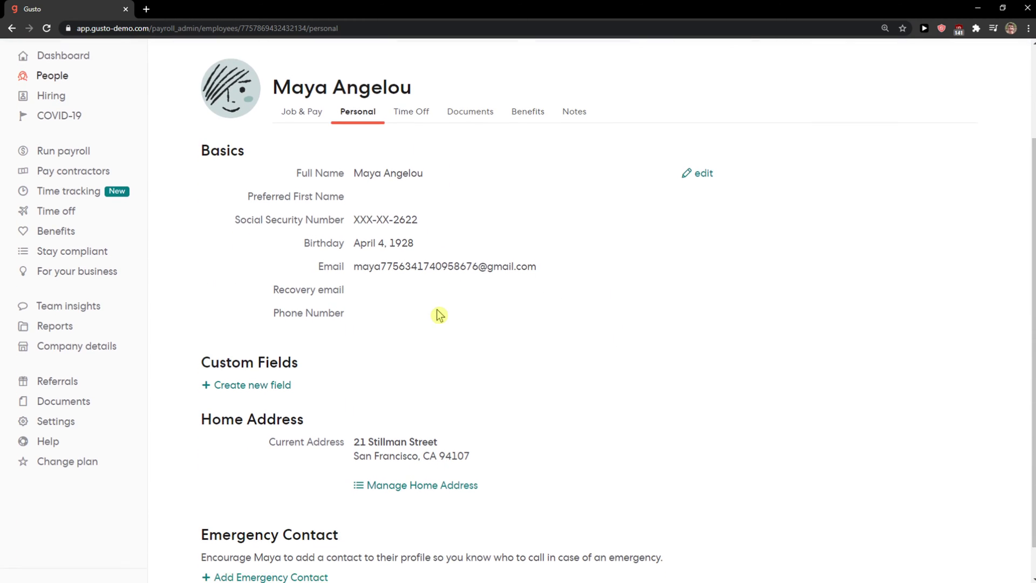
{"action": "scroll", "coordinate": [438, 315], "scroll_direction": "down", "scroll_amount": 1}
{"action": "scroll", "coordinate": [438, 314], "scroll_direction": "up", "scroll_amount": 4}
{"action": "left_click", "coordinate": [426, 192]}
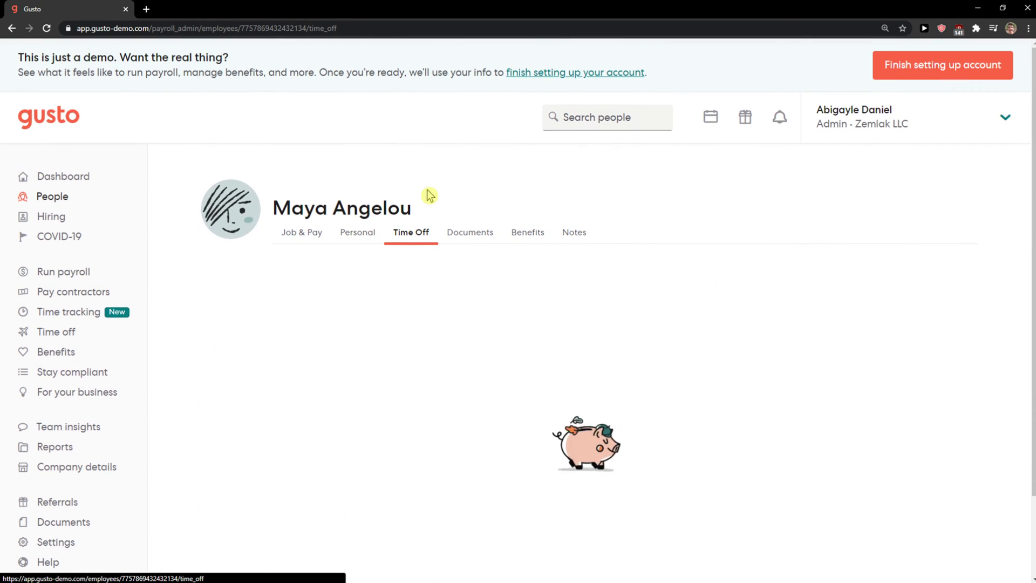
{"action": "left_click", "coordinate": [460, 244]}
{"action": "left_click", "coordinate": [532, 234]}
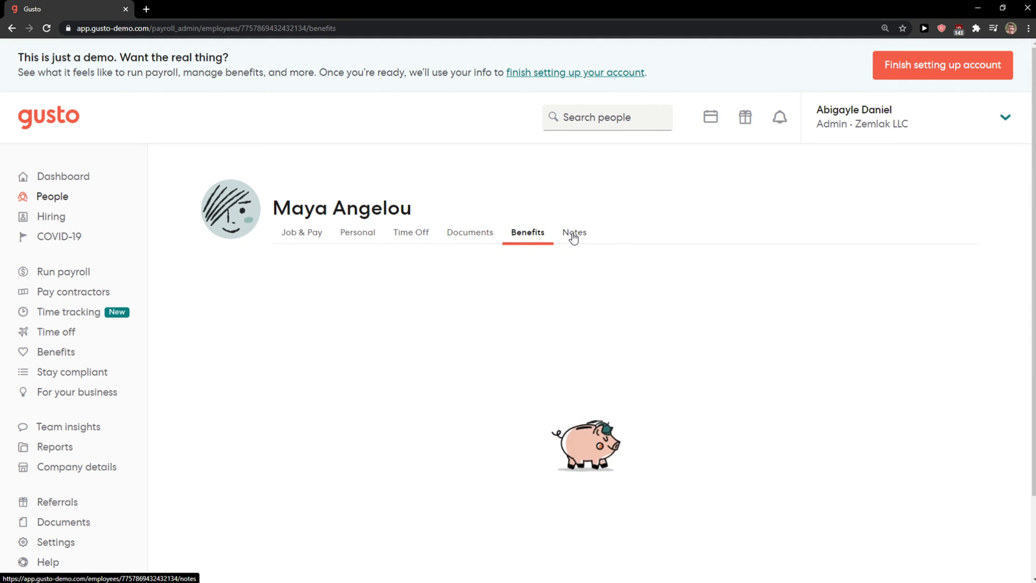
{"action": "left_click", "coordinate": [573, 236]}
Return to Job & Pay and check the list of previous paystub dates.
{"action": "left_click", "coordinate": [304, 235]}
{"action": "scroll", "coordinate": [675, 334], "scroll_direction": "down", "scroll_amount": 1}
{"action": "left_click", "coordinate": [773, 386]}
{"action": "left_click", "coordinate": [692, 383]}
{"action": "scroll", "coordinate": [693, 384], "scroll_direction": "down", "scroll_amount": 4}
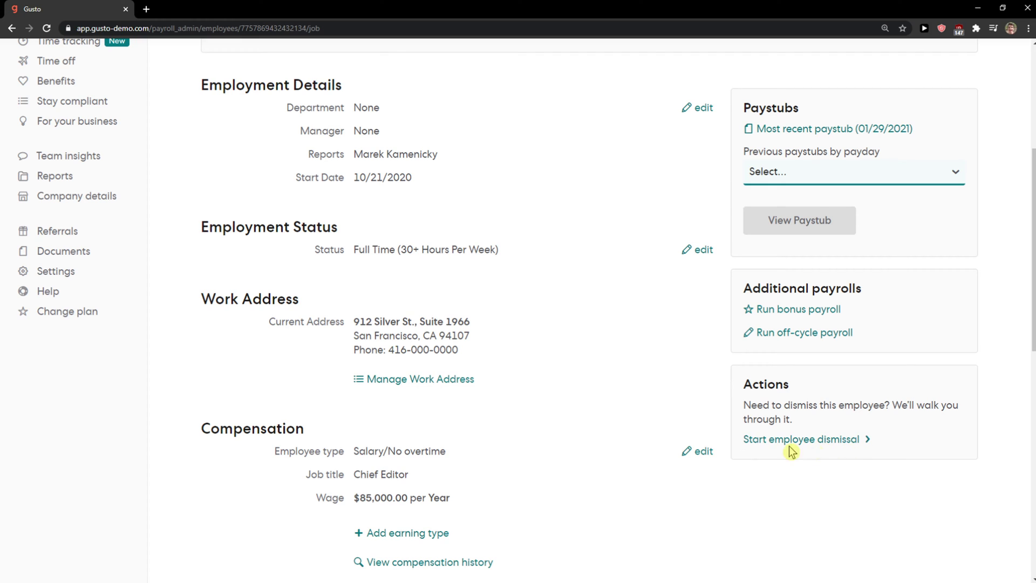
{"action": "scroll", "coordinate": [532, 391], "scroll_direction": "up", "scroll_amount": 4}
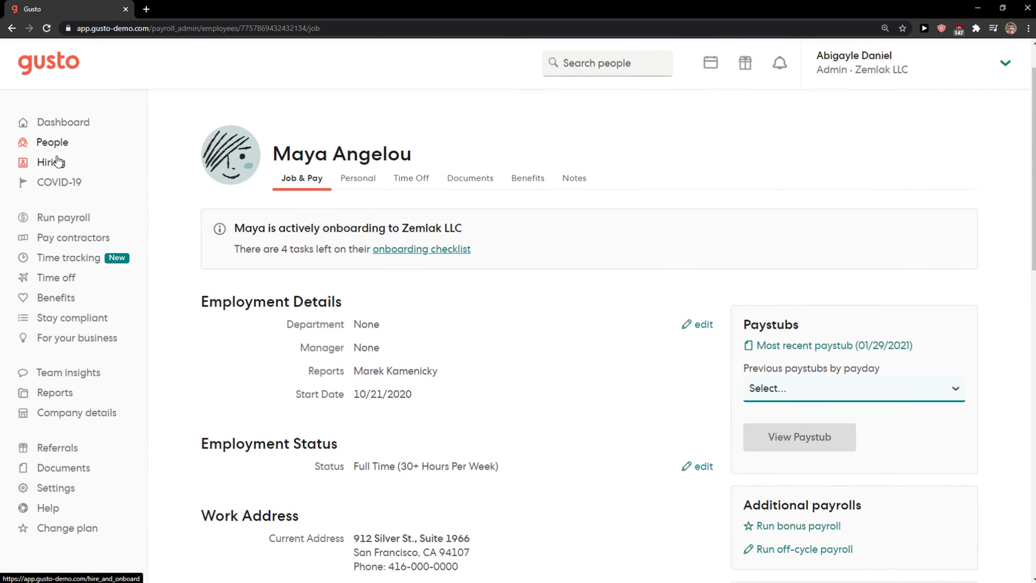
Look over the COVID-19 resources page, then the Time tracking overview.
{"action": "left_click", "coordinate": [53, 182]}
{"action": "scroll", "coordinate": [470, 295], "scroll_direction": "down", "scroll_amount": 3}
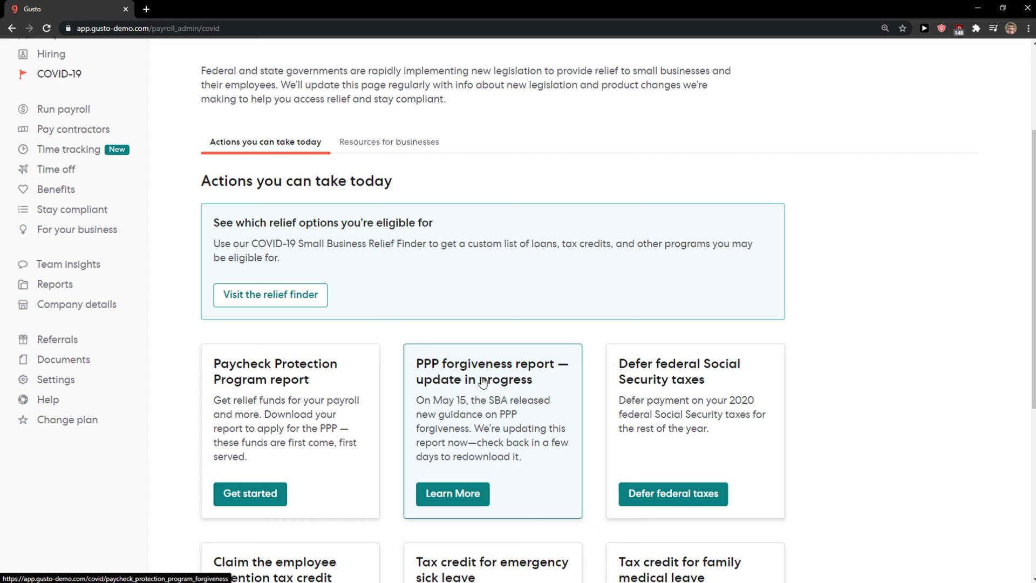
{"action": "scroll", "coordinate": [539, 406], "scroll_direction": "up", "scroll_amount": 1}
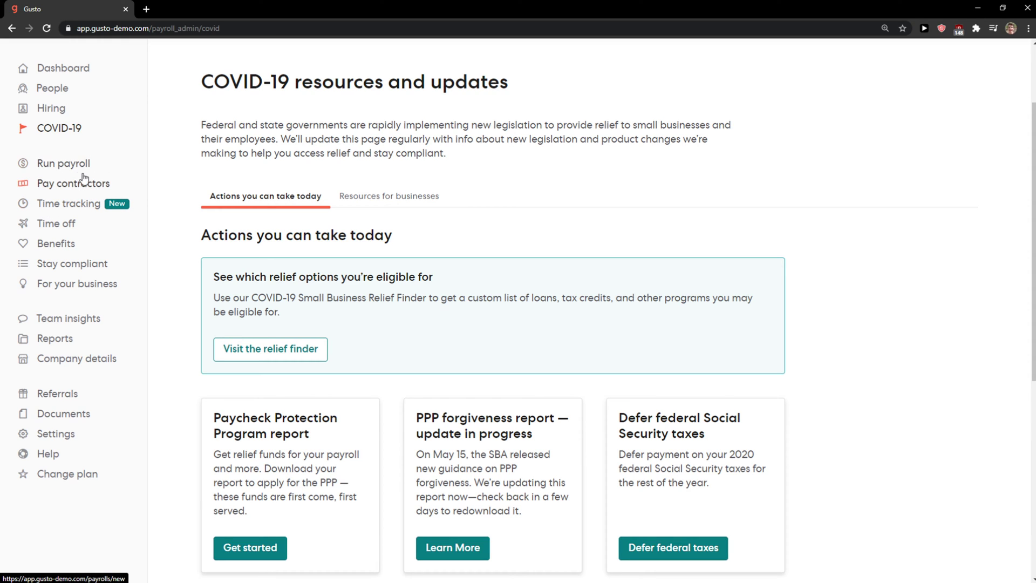
{"action": "left_click", "coordinate": [73, 215]}
{"action": "scroll", "coordinate": [436, 211], "scroll_direction": "down", "scroll_amount": 2}
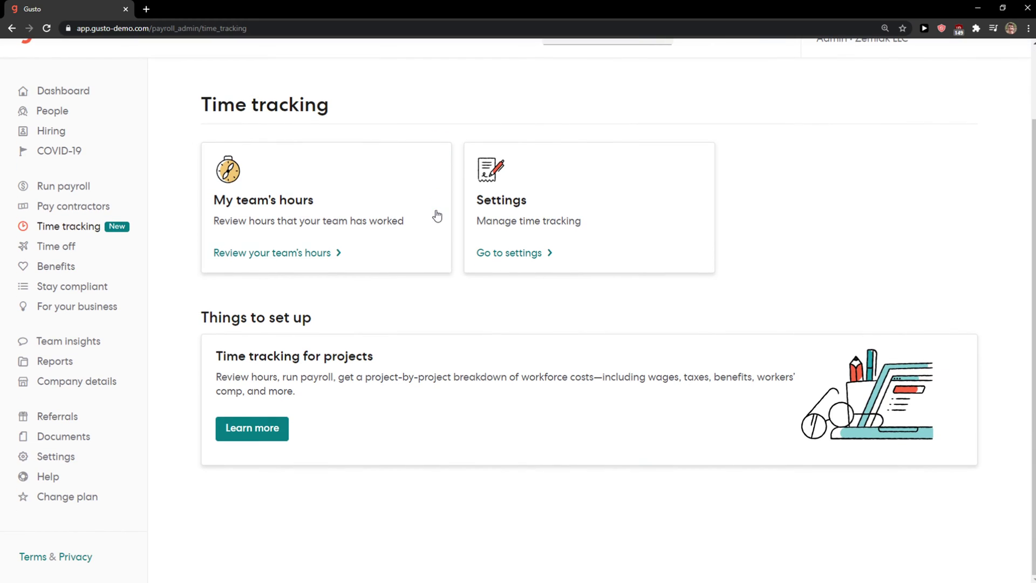
{"action": "scroll", "coordinate": [340, 272], "scroll_direction": "up", "scroll_amount": 1}
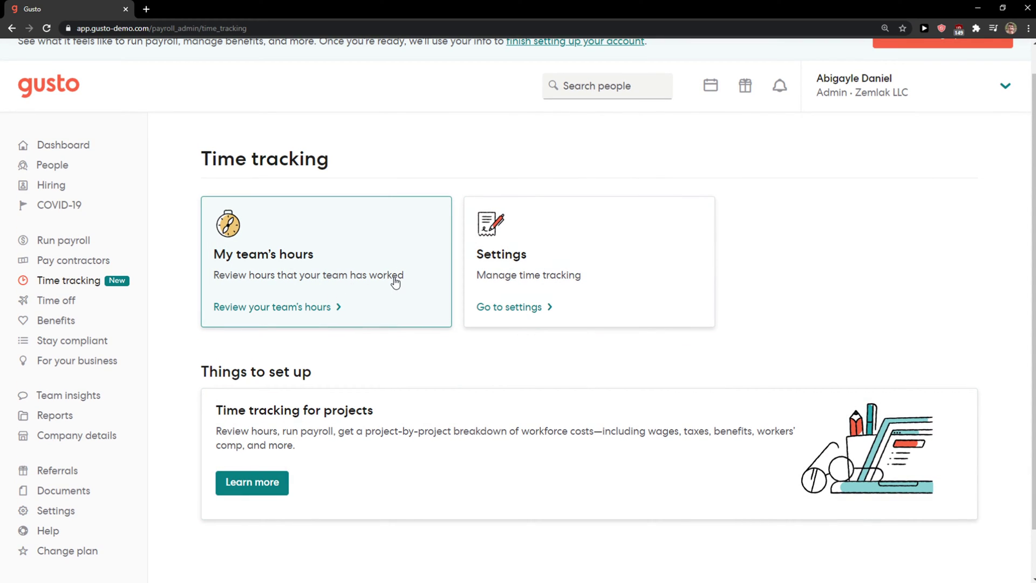
Review the team's Jan 10 – 25, 2021 hours on the Employees and Contractors tabs.
{"action": "left_click", "coordinate": [363, 308]}
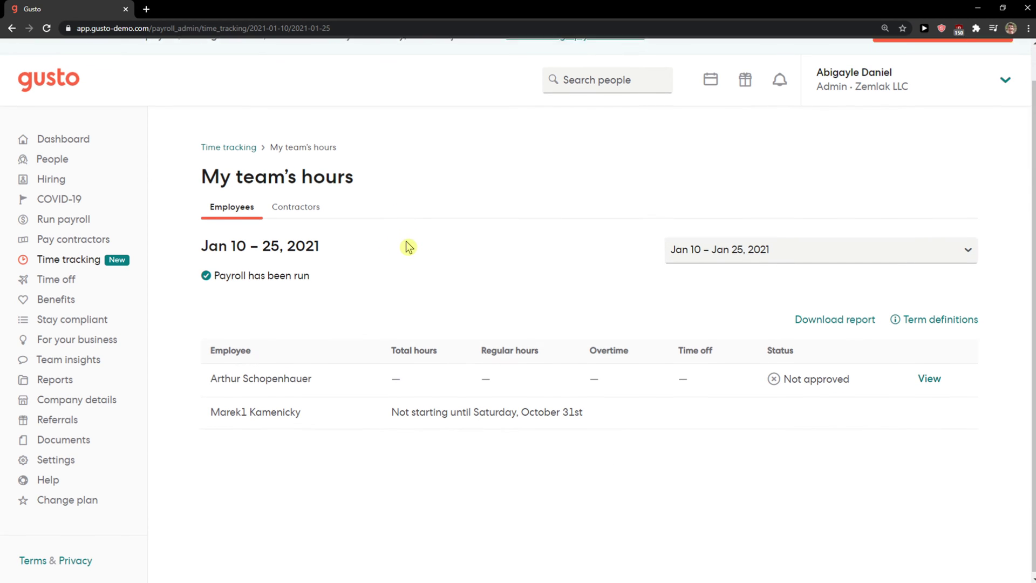
{"action": "scroll", "coordinate": [324, 265], "scroll_direction": "down", "scroll_amount": 1}
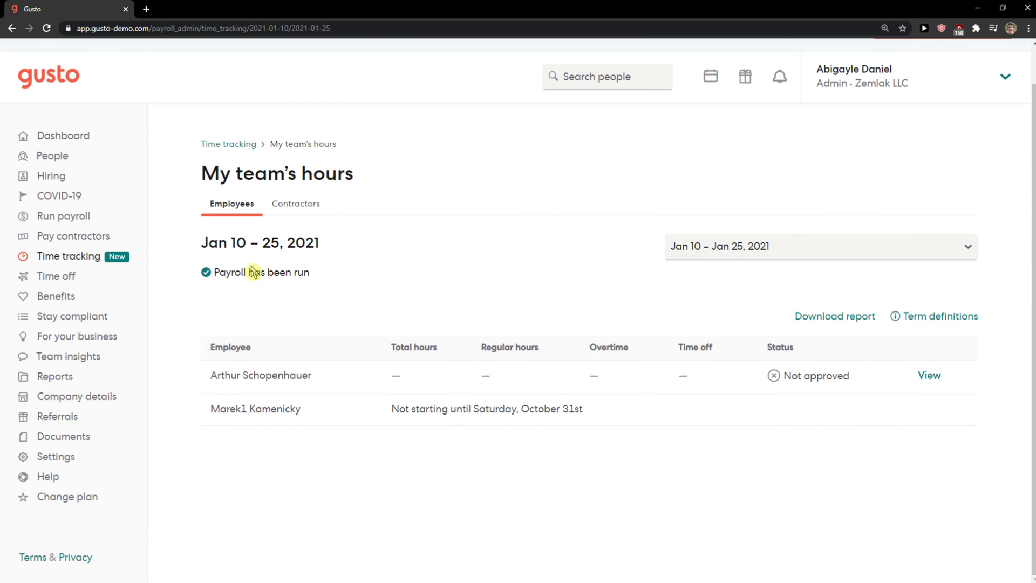
{"action": "left_click", "coordinate": [285, 210]}
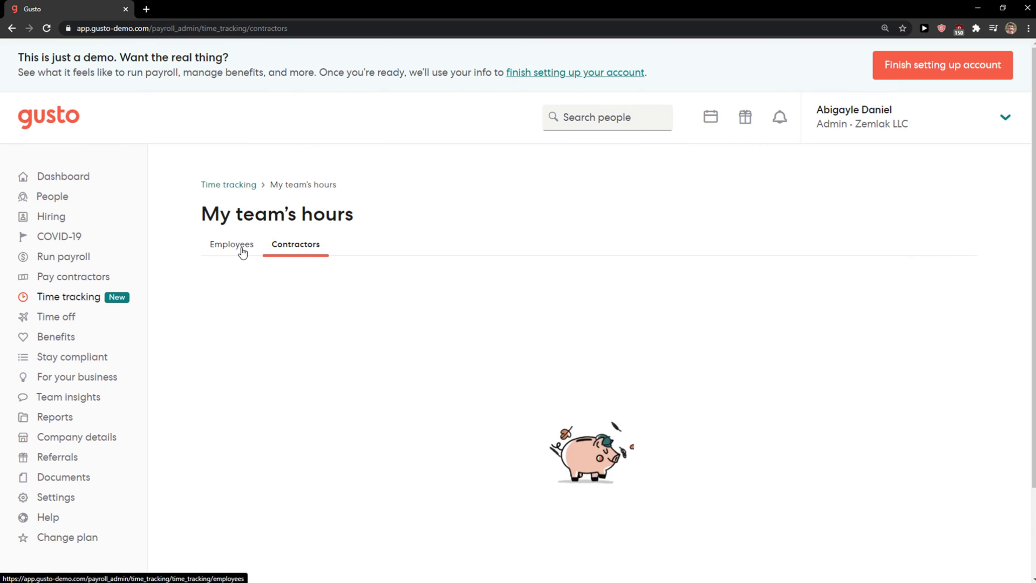
{"action": "left_click", "coordinate": [241, 251]}
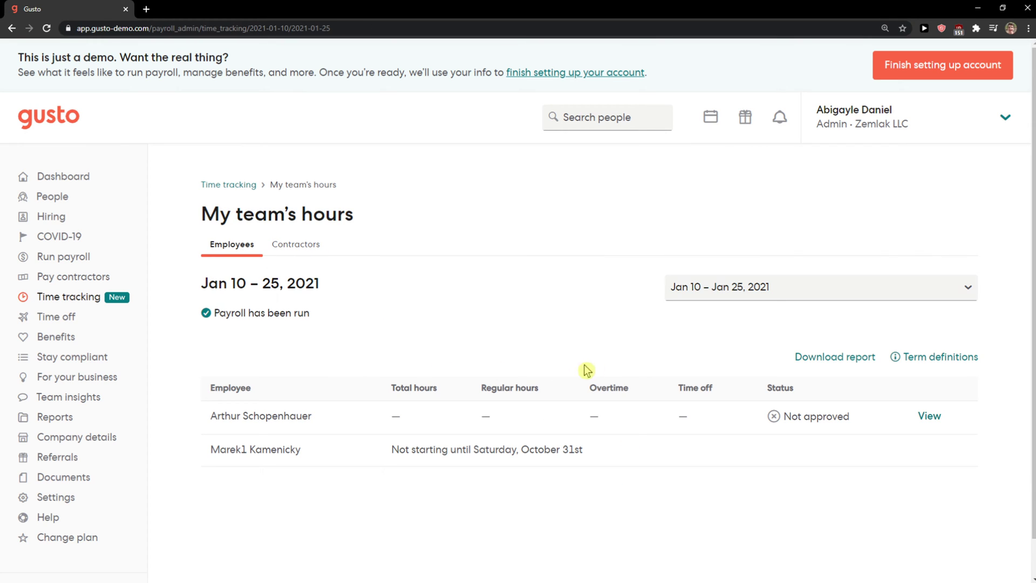
Check the available pay periods and hours term definitions, then return to the Time tracking overview.
{"action": "left_click", "coordinate": [855, 294]}
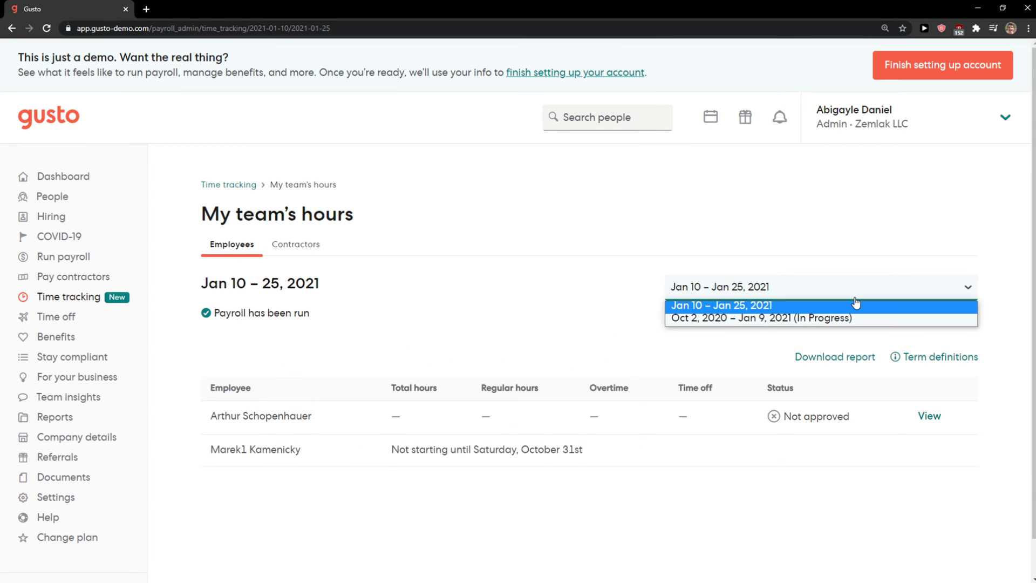
{"action": "left_click", "coordinate": [953, 358]}
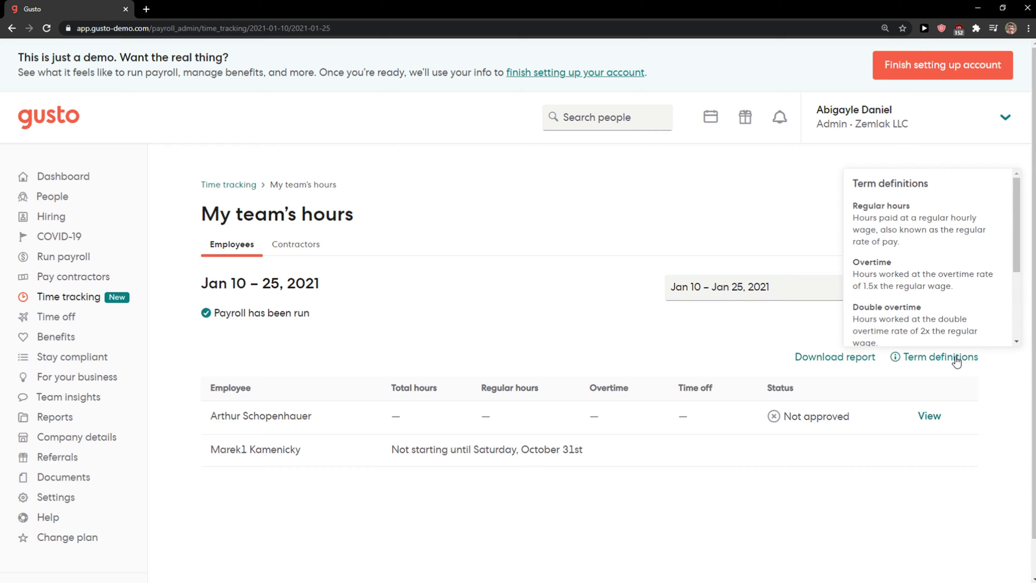
{"action": "scroll", "coordinate": [896, 319], "scroll_direction": "down", "scroll_amount": 3}
{"action": "left_click", "coordinate": [352, 200]}
{"action": "left_click", "coordinate": [281, 240]}
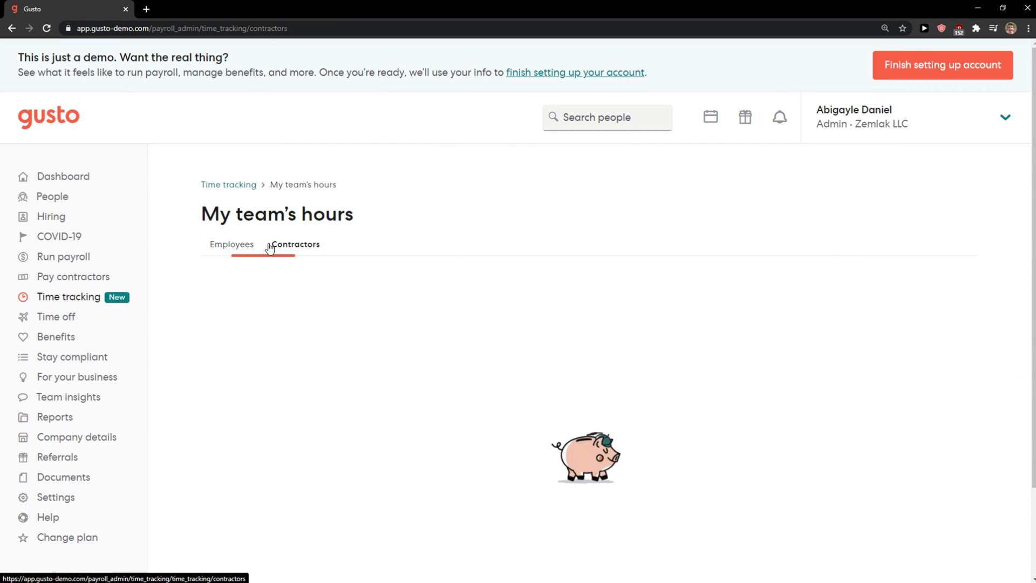
{"action": "left_click", "coordinate": [73, 300]}
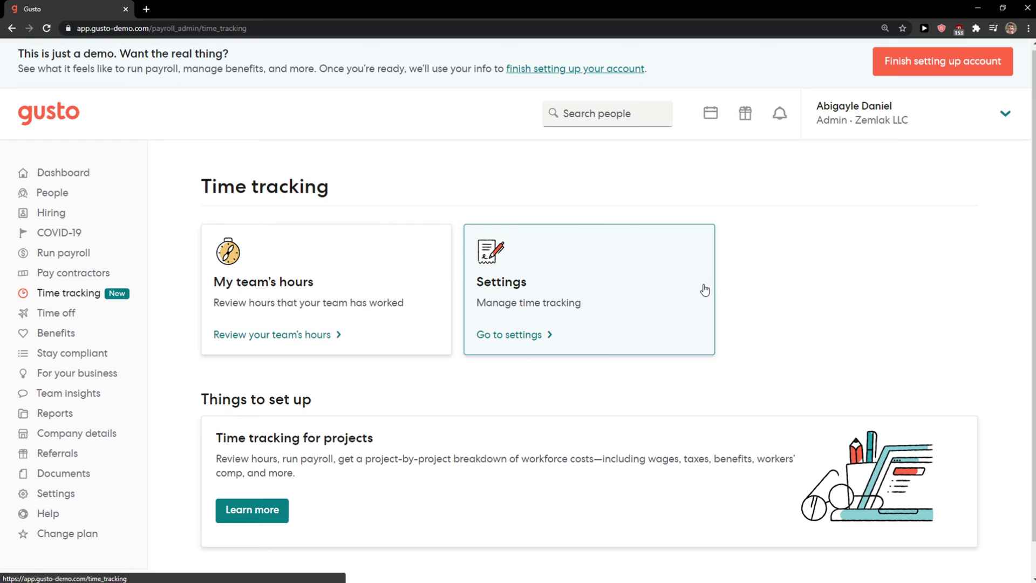
Open the time tracking settings, leaving the workweek start unchanged.
{"action": "scroll", "coordinate": [680, 289], "scroll_direction": "down", "scroll_amount": 1}
{"action": "left_click", "coordinate": [654, 289]}
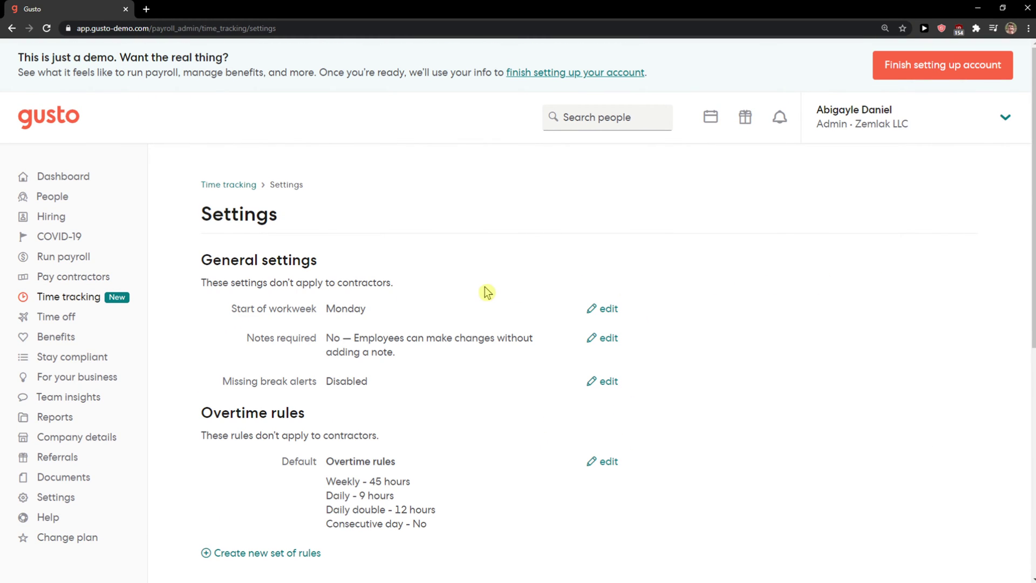
{"action": "scroll", "coordinate": [483, 287], "scroll_direction": "down", "scroll_amount": 1}
{"action": "scroll", "coordinate": [480, 287], "scroll_direction": "down", "scroll_amount": 4}
{"action": "scroll", "coordinate": [489, 286], "scroll_direction": "up", "scroll_amount": 2}
{"action": "left_click", "coordinate": [604, 156]}
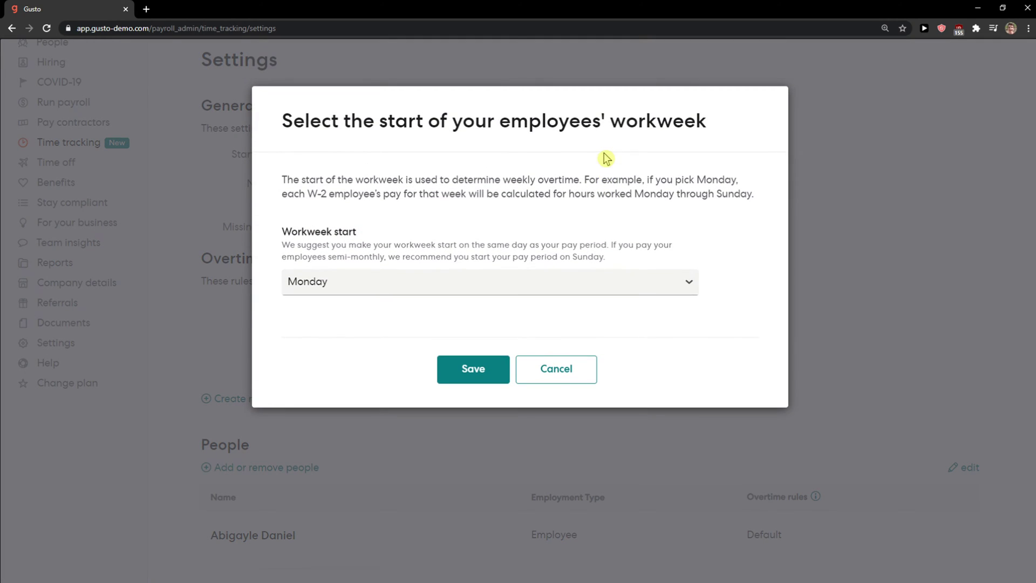
{"action": "left_click", "coordinate": [546, 366]}
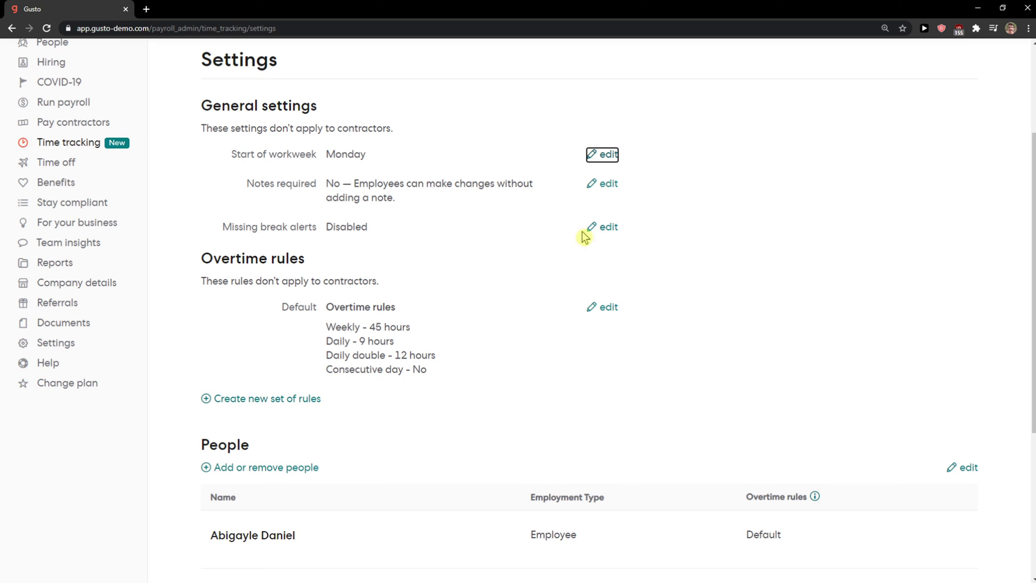
Review the notes-required and default overtime rules settings text.
{"action": "left_click_drag", "start_coordinate": [391, 188], "coordinate": [435, 203]}
{"action": "left_click", "coordinate": [436, 206]}
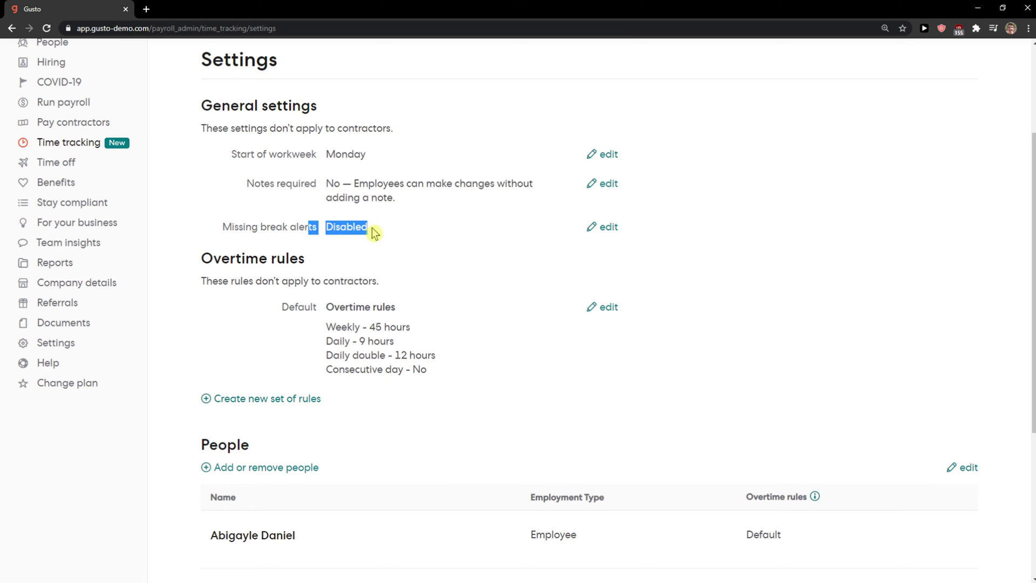
{"action": "left_click", "coordinate": [433, 236]}
{"action": "left_click_drag", "start_coordinate": [314, 322], "coordinate": [419, 331]}
{"action": "left_click", "coordinate": [421, 333]}
{"action": "scroll", "coordinate": [422, 333], "scroll_direction": "down", "scroll_amount": 1}
{"action": "left_click_drag", "start_coordinate": [316, 297], "coordinate": [416, 301]}
Save the Default overtime rules with 45 weekly, 9 daily and 12 daily-double hours.
{"action": "left_click", "coordinate": [603, 254]}
{"action": "scroll", "coordinate": [571, 273], "scroll_direction": "down", "scroll_amount": 3}
{"action": "scroll", "coordinate": [558, 264], "scroll_direction": "up", "scroll_amount": 3}
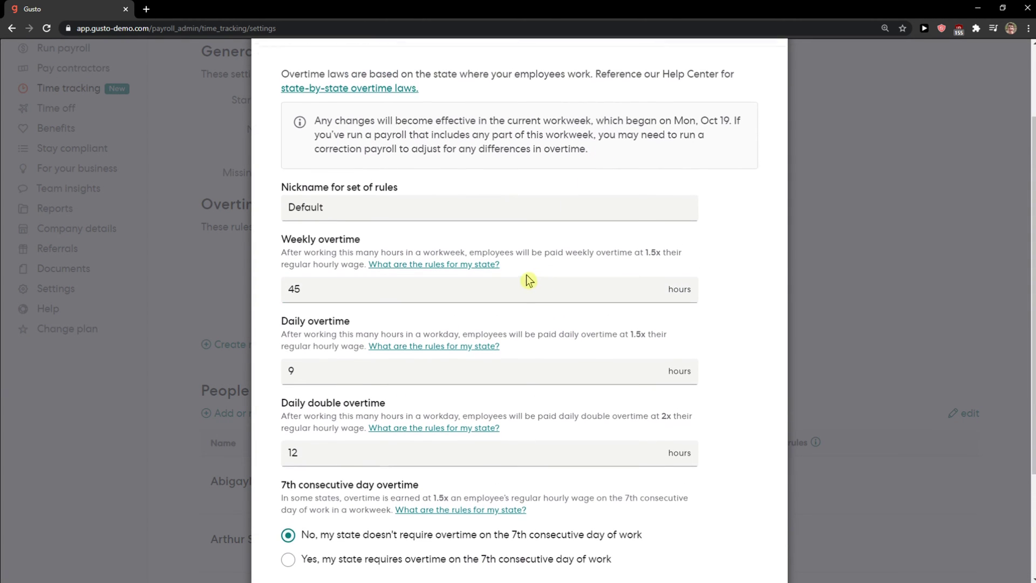
{"action": "scroll", "coordinate": [451, 267], "scroll_direction": "down", "scroll_amount": 2}
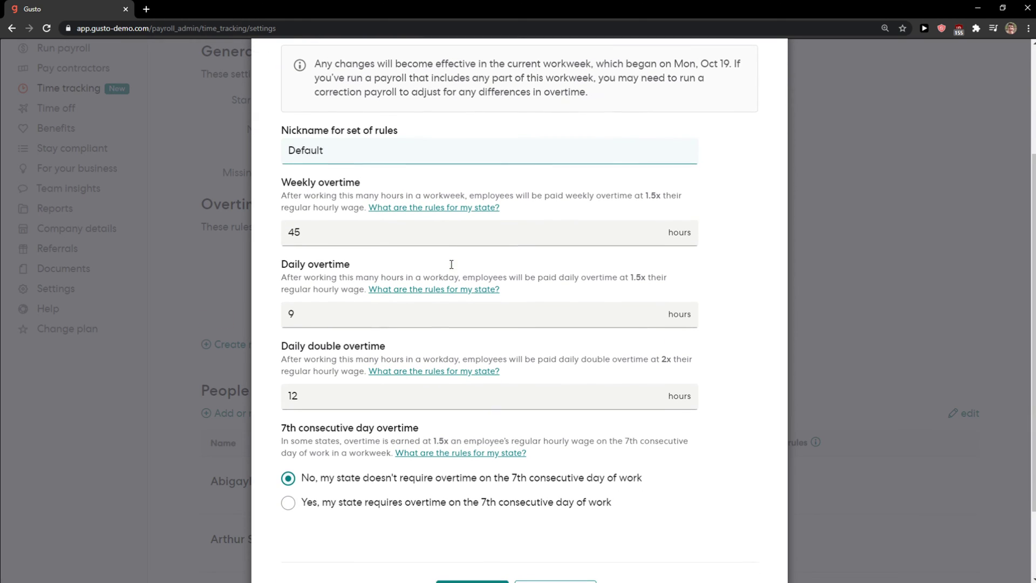
{"action": "left_click", "coordinate": [435, 237]}
{"action": "left_click", "coordinate": [368, 313]}
{"action": "left_click", "coordinate": [360, 396]}
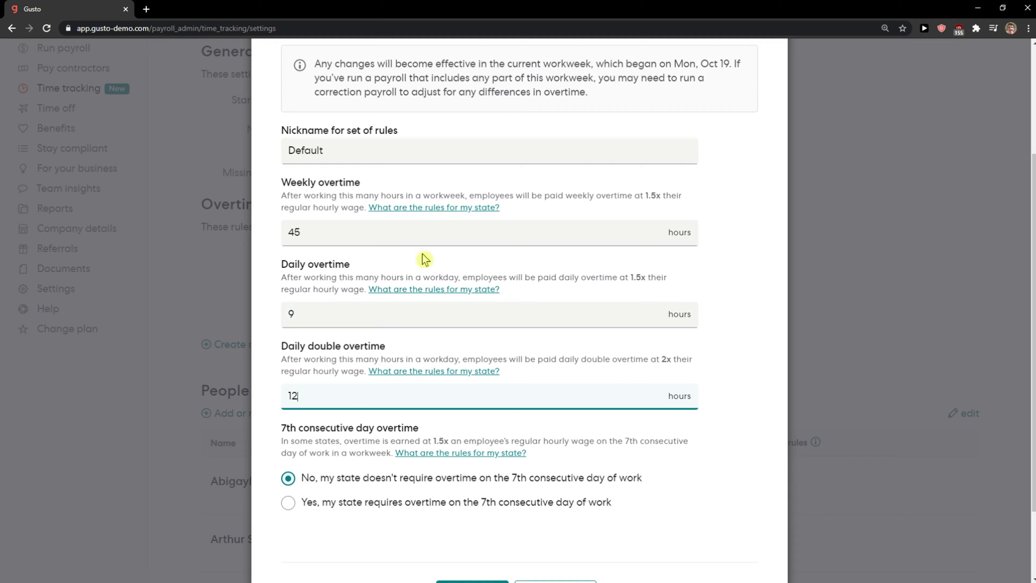
{"action": "scroll", "coordinate": [393, 398], "scroll_direction": "up", "scroll_amount": 1}
{"action": "scroll", "coordinate": [397, 394], "scroll_direction": "down", "scroll_amount": 3}
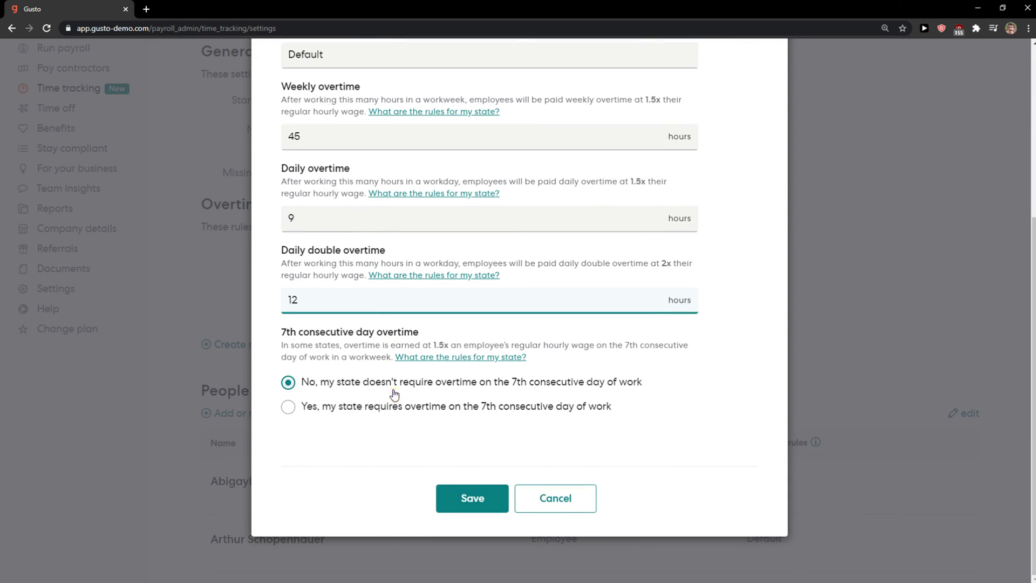
{"action": "left_click", "coordinate": [461, 494]}
Start a new set of overtime rules, then cancel it.
{"action": "scroll", "coordinate": [493, 428], "scroll_direction": "down", "scroll_amount": 4}
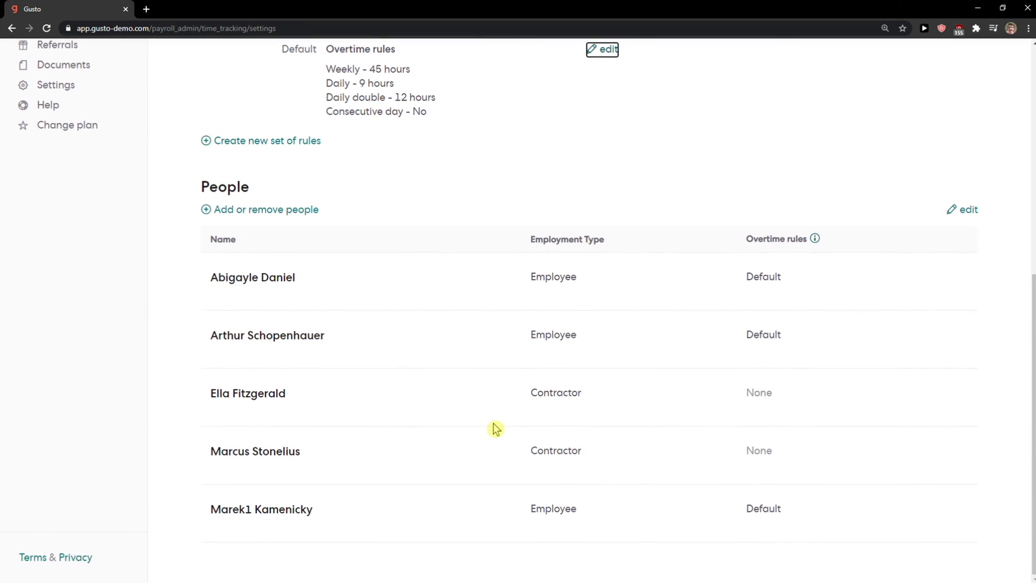
{"action": "scroll", "coordinate": [496, 429], "scroll_direction": "up", "scroll_amount": 2}
{"action": "scroll", "coordinate": [488, 419], "scroll_direction": "up", "scroll_amount": 3}
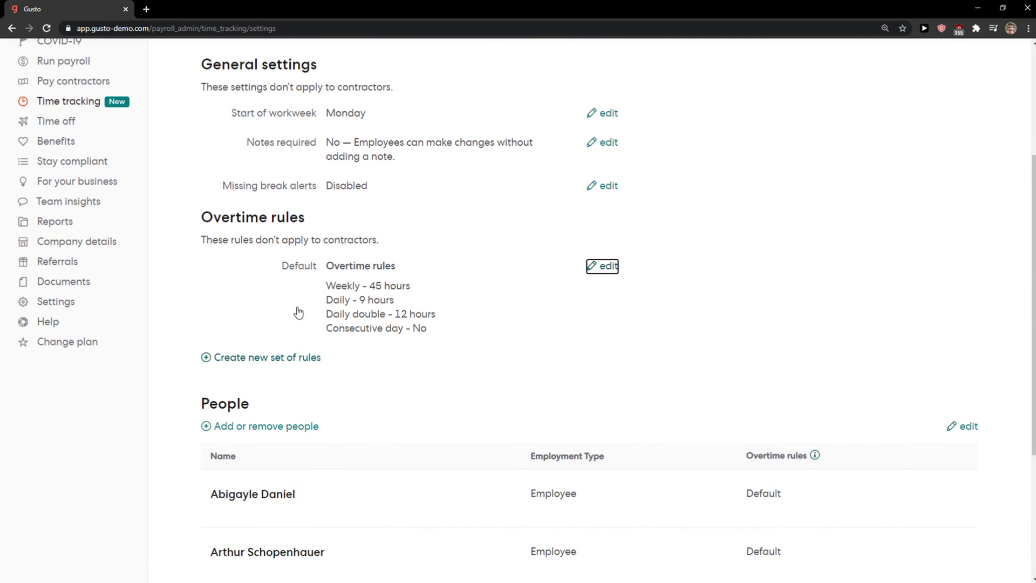
{"action": "scroll", "coordinate": [239, 133], "scroll_direction": "up", "scroll_amount": 1}
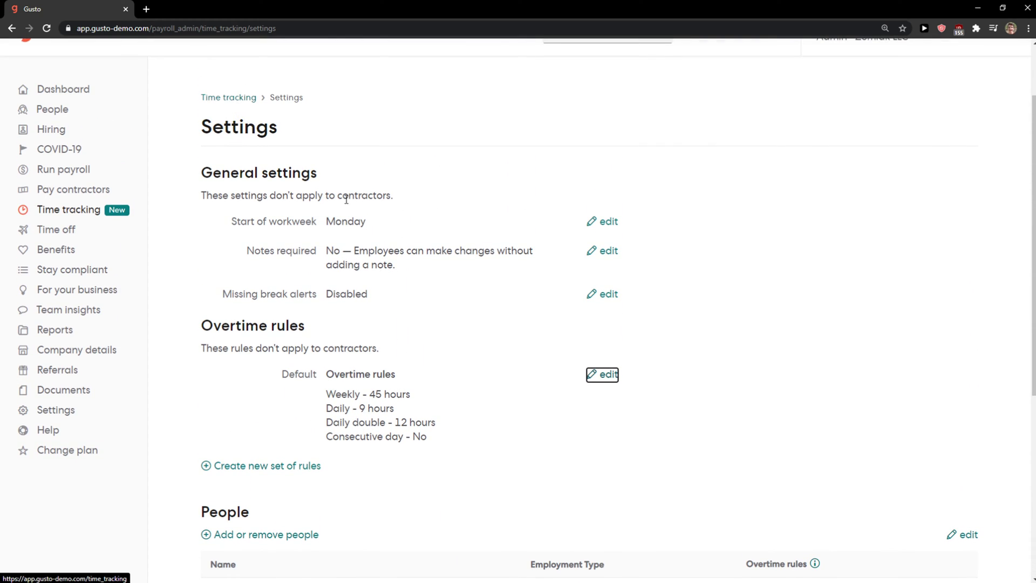
{"action": "scroll", "coordinate": [405, 278], "scroll_direction": "down", "scroll_amount": 6}
{"action": "scroll", "coordinate": [378, 340], "scroll_direction": "up", "scroll_amount": 2}
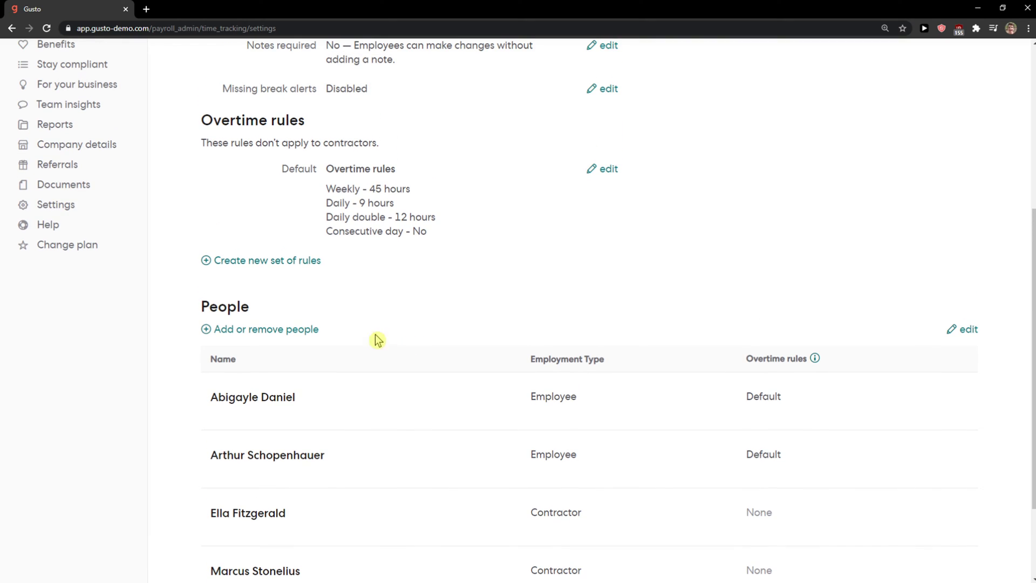
{"action": "left_click", "coordinate": [295, 262]}
{"action": "scroll", "coordinate": [571, 324], "scroll_direction": "down", "scroll_amount": 5}
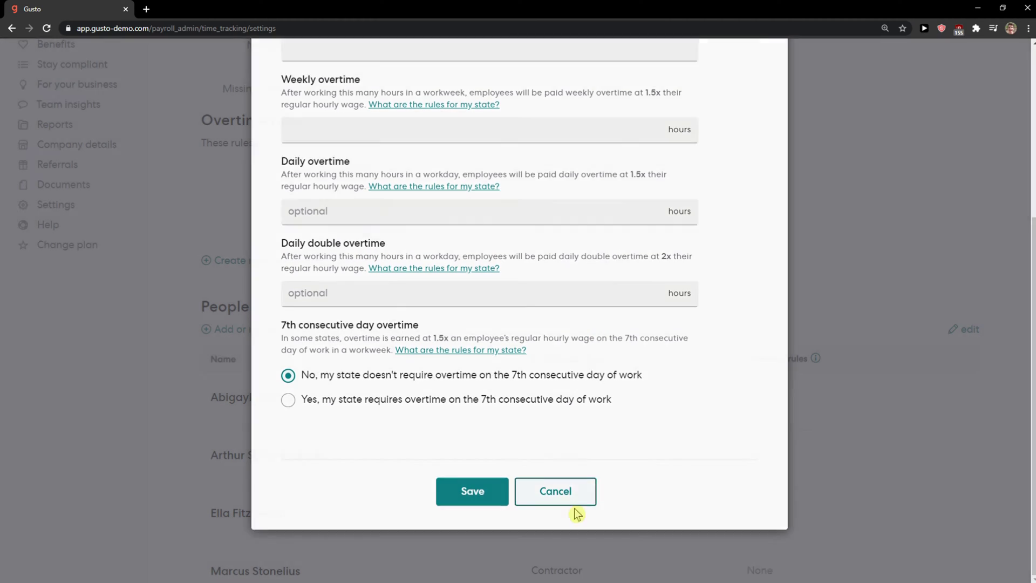
{"action": "left_click", "coordinate": [564, 483]}
Go back to the Time tracking overview and read the project time tracking introduction.
{"action": "scroll", "coordinate": [237, 129], "scroll_direction": "up", "scroll_amount": 5}
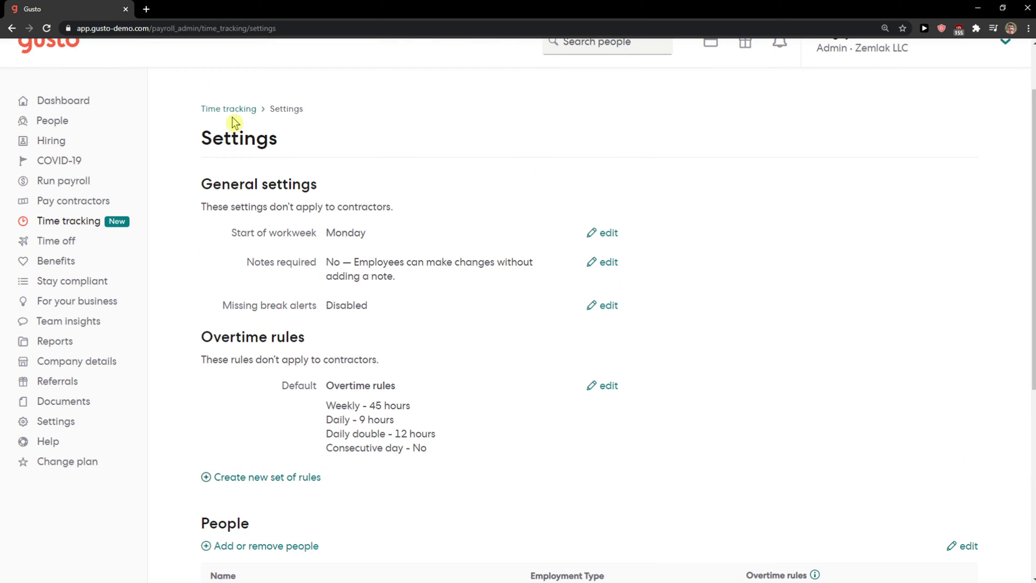
{"action": "left_click", "coordinate": [231, 111]}
{"action": "scroll", "coordinate": [334, 394], "scroll_direction": "down", "scroll_amount": 1}
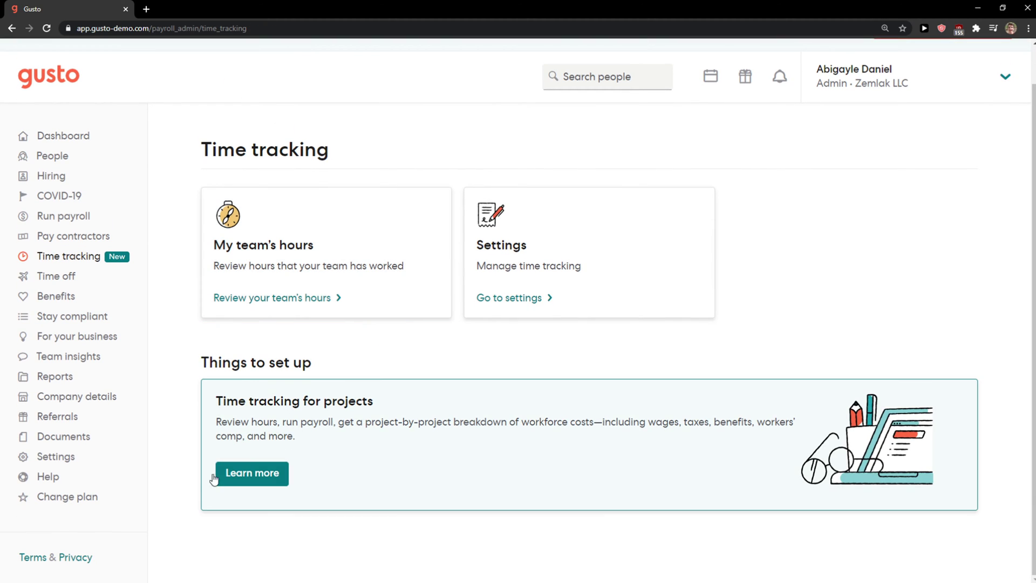
{"action": "left_click", "coordinate": [276, 479]}
{"action": "scroll", "coordinate": [296, 470], "scroll_direction": "down", "scroll_amount": 3}
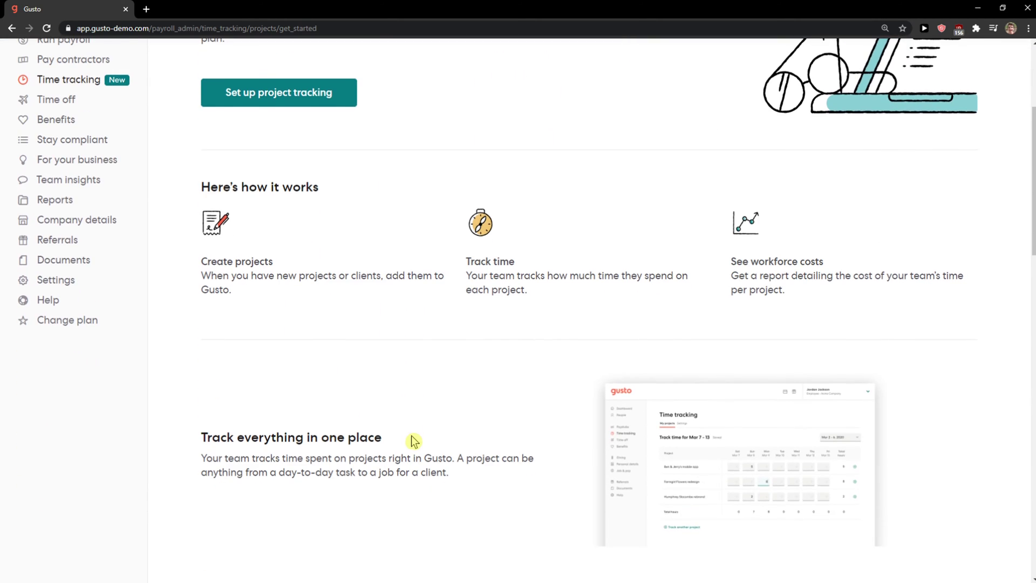
{"action": "scroll", "coordinate": [411, 436], "scroll_direction": "down", "scroll_amount": 5}
{"action": "scroll", "coordinate": [490, 198], "scroll_direction": "up", "scroll_amount": 10}
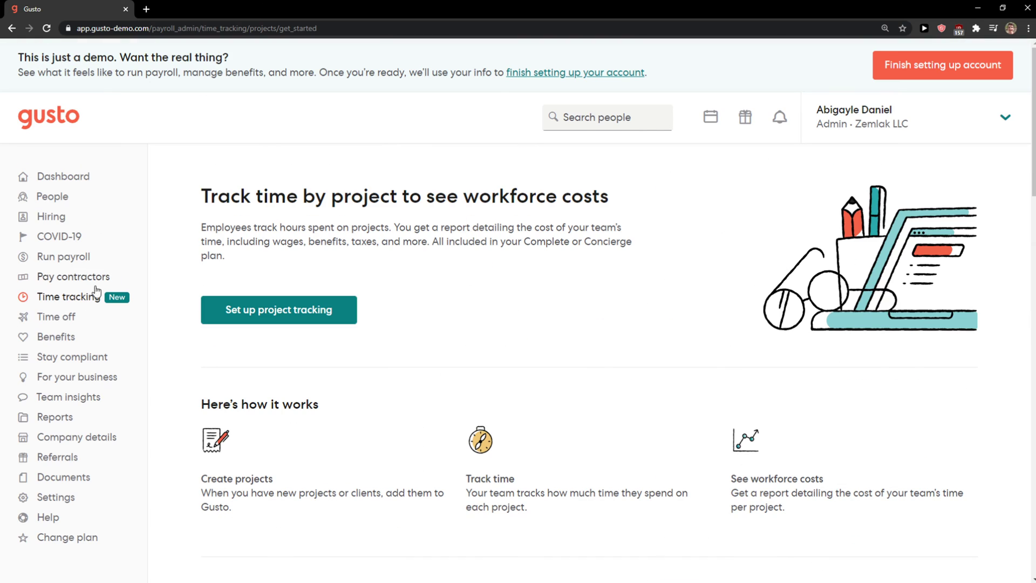
Fill in and submit a vacation time off record for an employee from Oct 28 to Oct 31.
{"action": "left_click", "coordinate": [73, 319]}
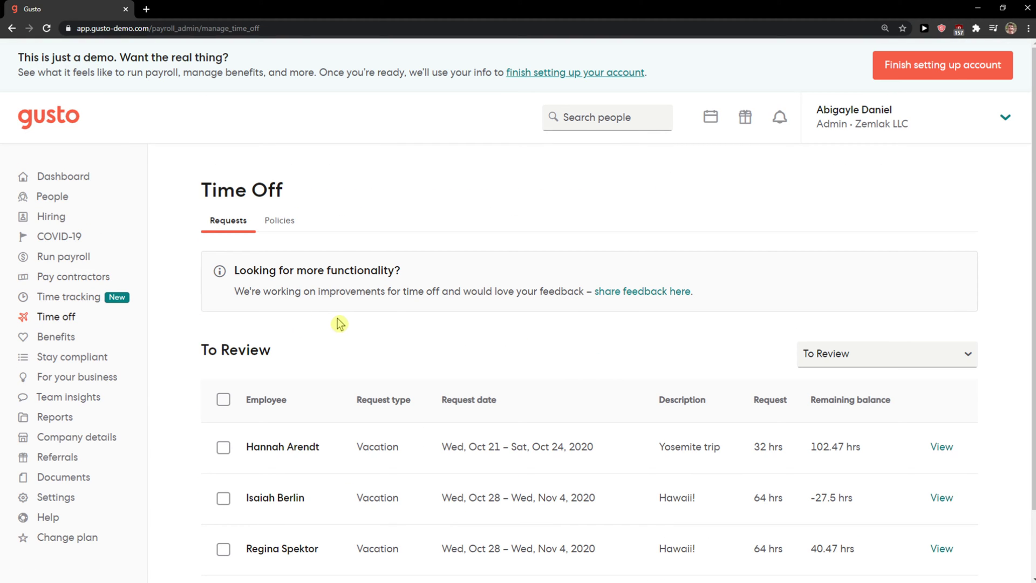
{"action": "scroll", "coordinate": [340, 324], "scroll_direction": "down", "scroll_amount": 2}
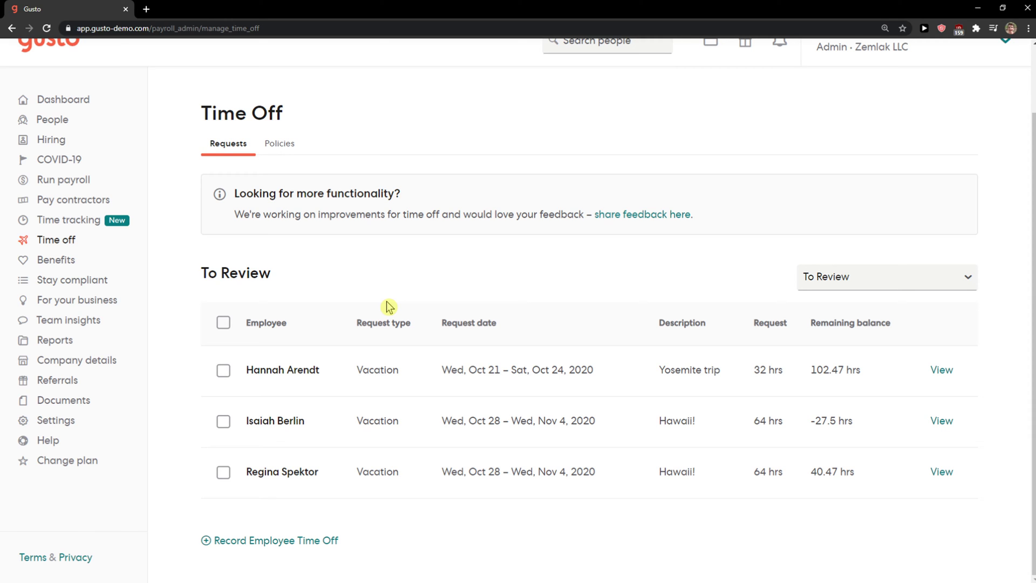
{"action": "left_click", "coordinate": [247, 545]}
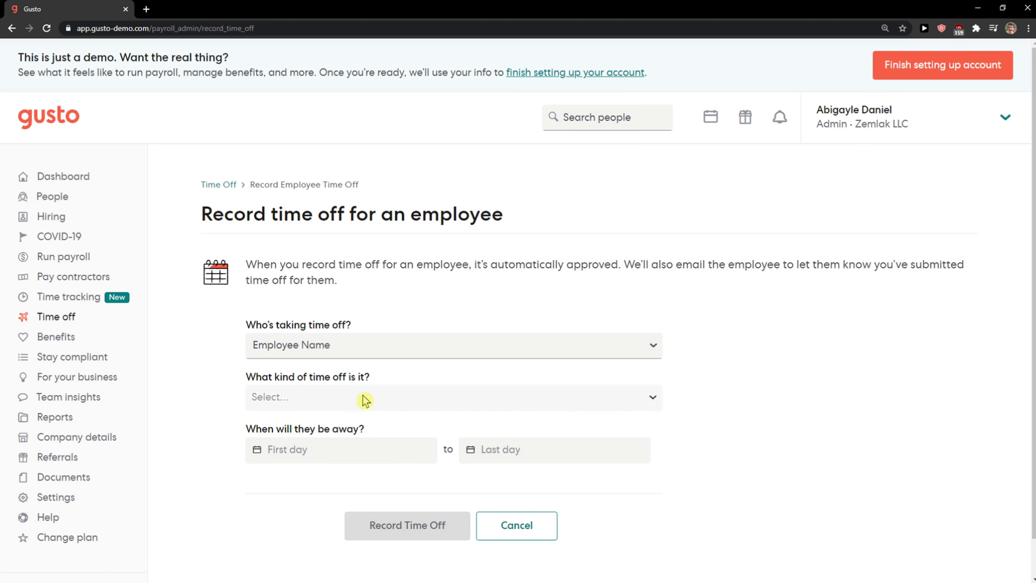
{"action": "scroll", "coordinate": [365, 400], "scroll_direction": "down", "scroll_amount": 1}
{"action": "left_click", "coordinate": [329, 304]}
{"action": "scroll", "coordinate": [336, 398], "scroll_direction": "down", "scroll_amount": 3}
{"action": "left_click", "coordinate": [336, 398]}
{"action": "left_click", "coordinate": [310, 365]}
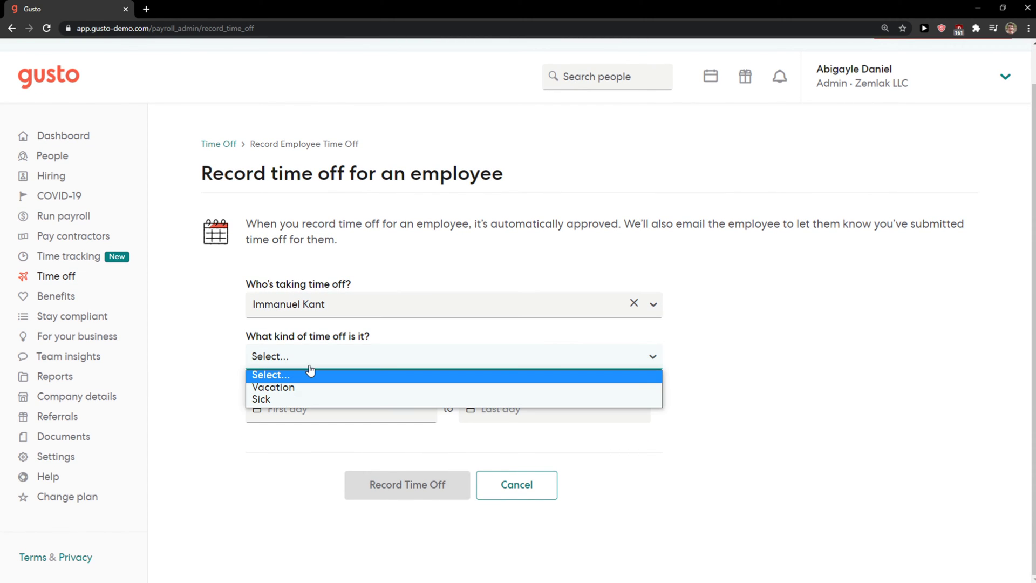
{"action": "left_click", "coordinate": [291, 387]}
{"action": "left_click", "coordinate": [316, 401]}
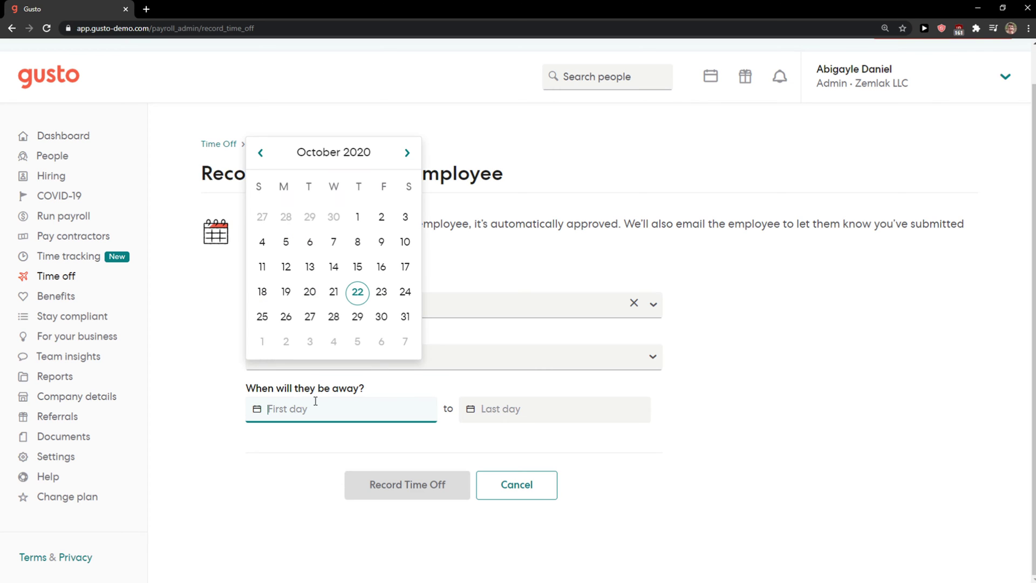
{"action": "left_click", "coordinate": [334, 317]}
{"action": "left_click", "coordinate": [504, 407]}
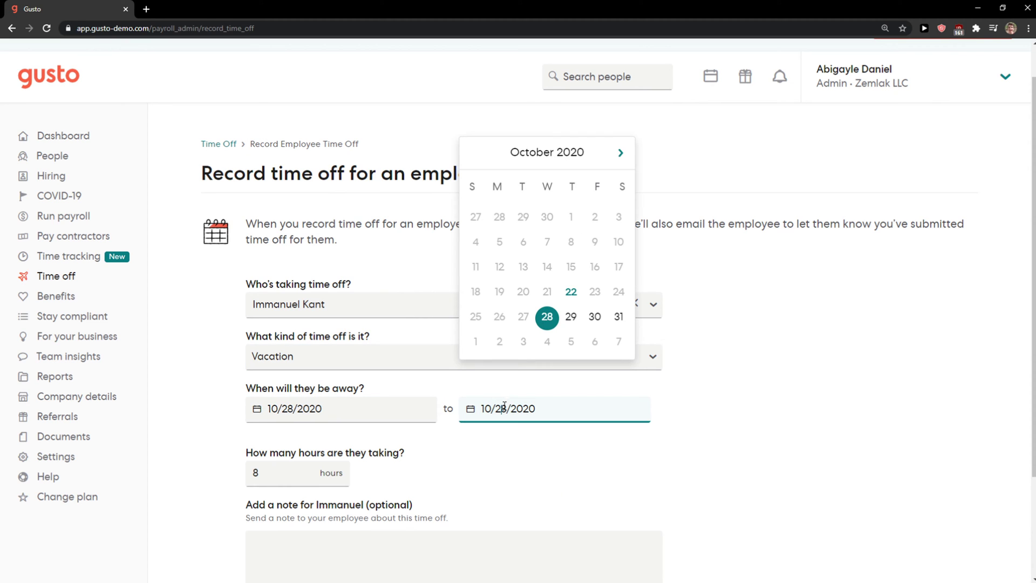
{"action": "left_click", "coordinate": [617, 323]}
{"action": "scroll", "coordinate": [347, 448], "scroll_direction": "down", "scroll_amount": 3}
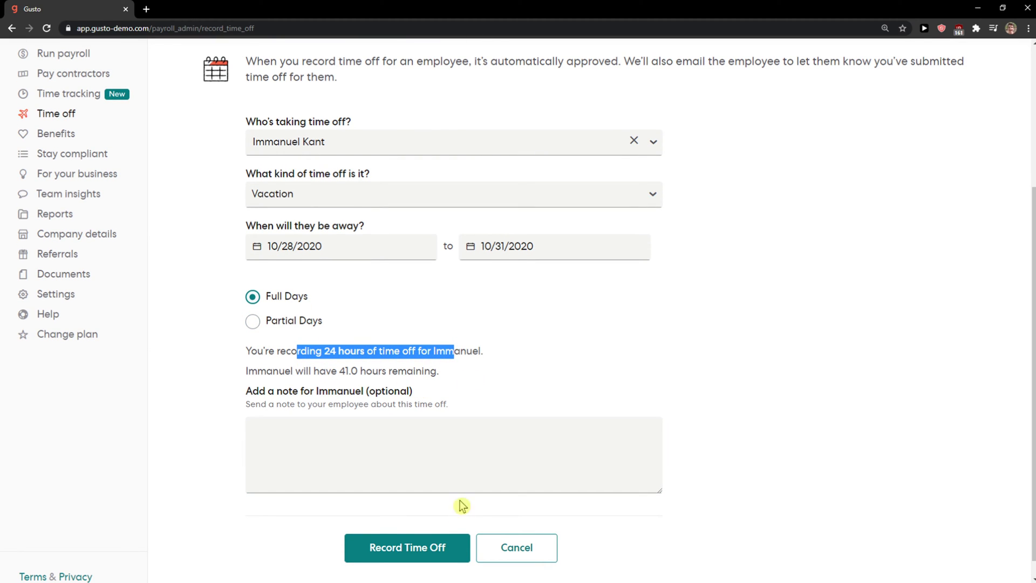
{"action": "left_click", "coordinate": [431, 545]}
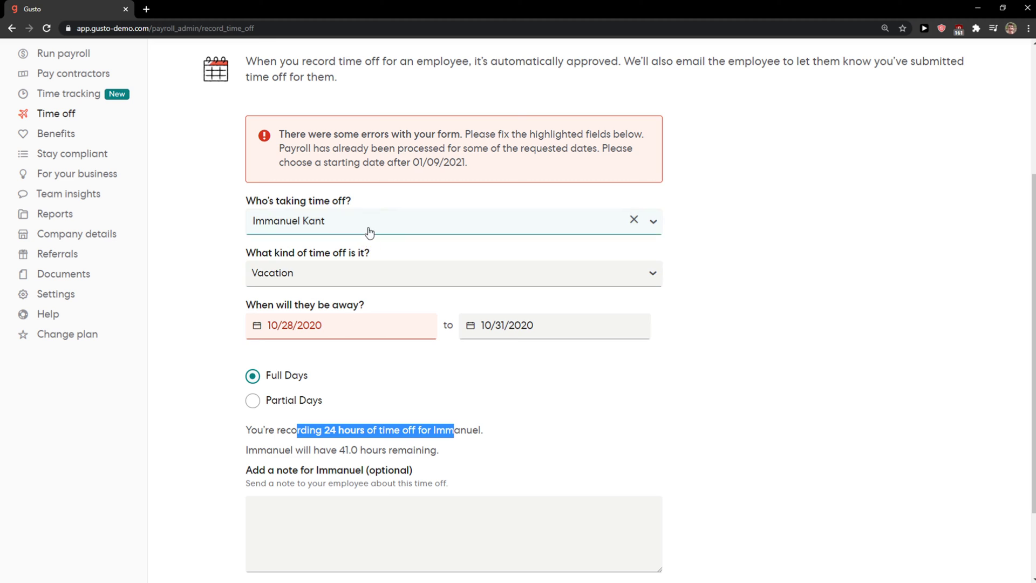
Record a partial-day vacation for a different employee covering Oct 28 to Oct 30.
{"action": "left_click", "coordinate": [369, 232]}
{"action": "left_click", "coordinate": [378, 317]}
{"action": "left_click", "coordinate": [329, 451]}
{"action": "left_click", "coordinate": [346, 355]}
{"action": "left_click", "coordinate": [493, 455]}
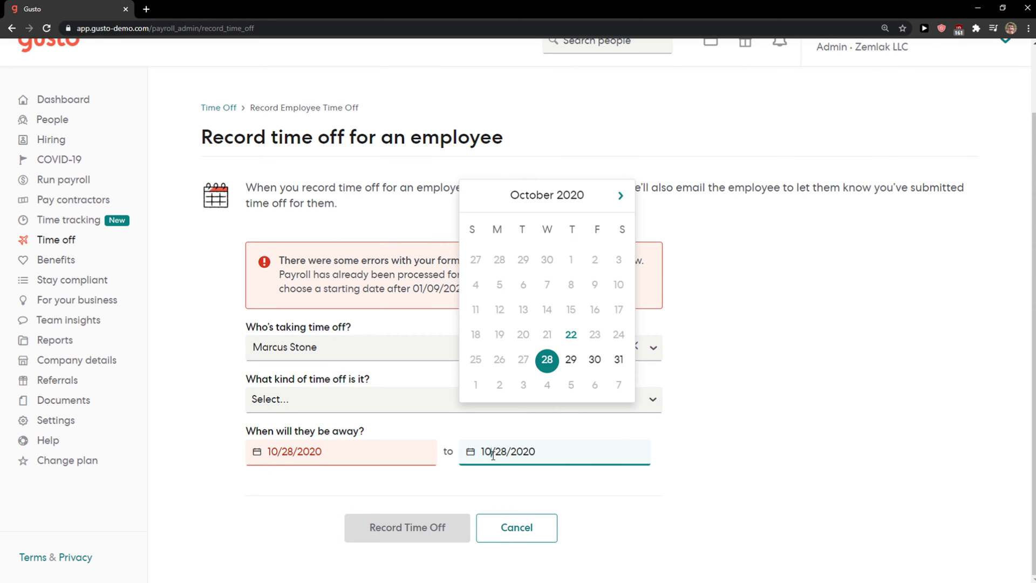
{"action": "left_click", "coordinate": [593, 362]}
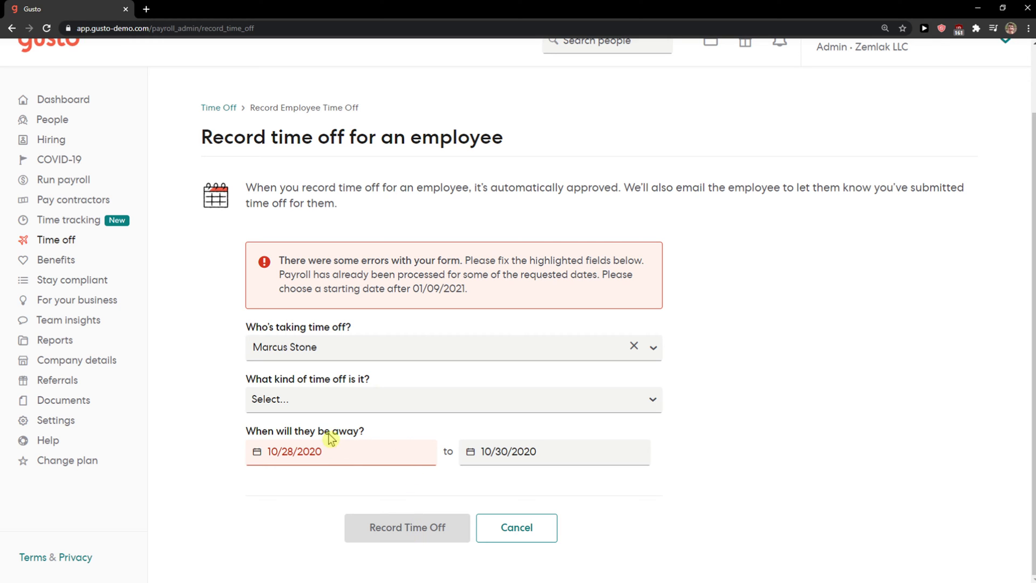
{"action": "left_click", "coordinate": [322, 400]}
{"action": "left_click", "coordinate": [317, 428]}
{"action": "scroll", "coordinate": [307, 471], "scroll_direction": "down", "scroll_amount": 2}
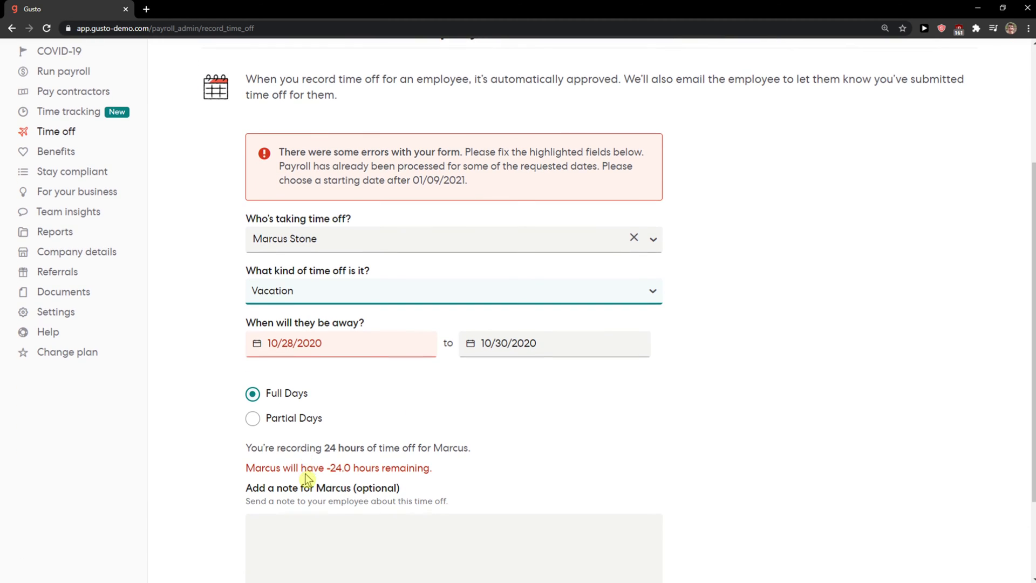
{"action": "left_click", "coordinate": [296, 429]}
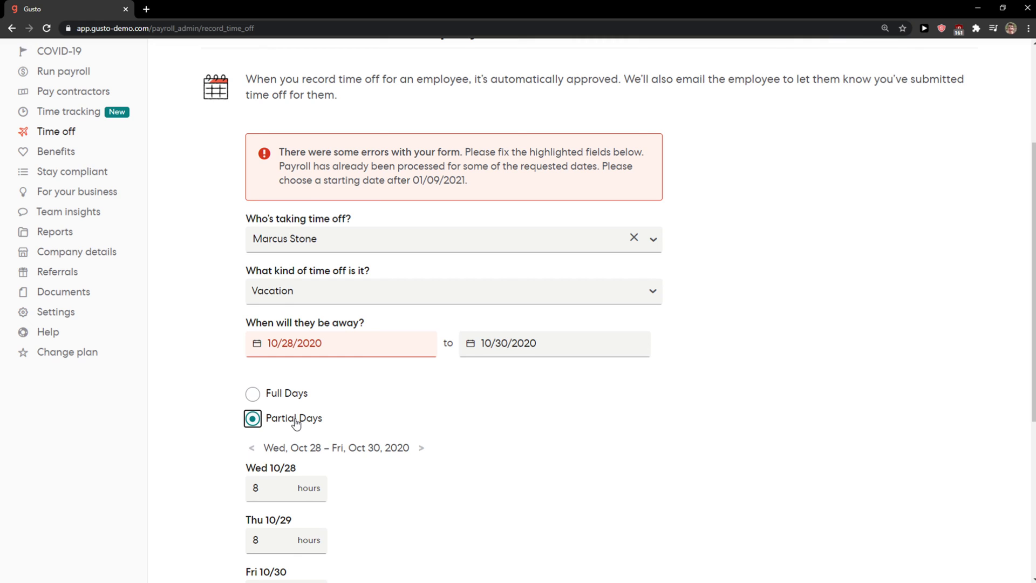
{"action": "scroll", "coordinate": [398, 447], "scroll_direction": "down", "scroll_amount": 5}
{"action": "scroll", "coordinate": [398, 446], "scroll_direction": "up", "scroll_amount": 4}
{"action": "scroll", "coordinate": [394, 459], "scroll_direction": "down", "scroll_amount": 5}
{"action": "left_click", "coordinate": [366, 523]}
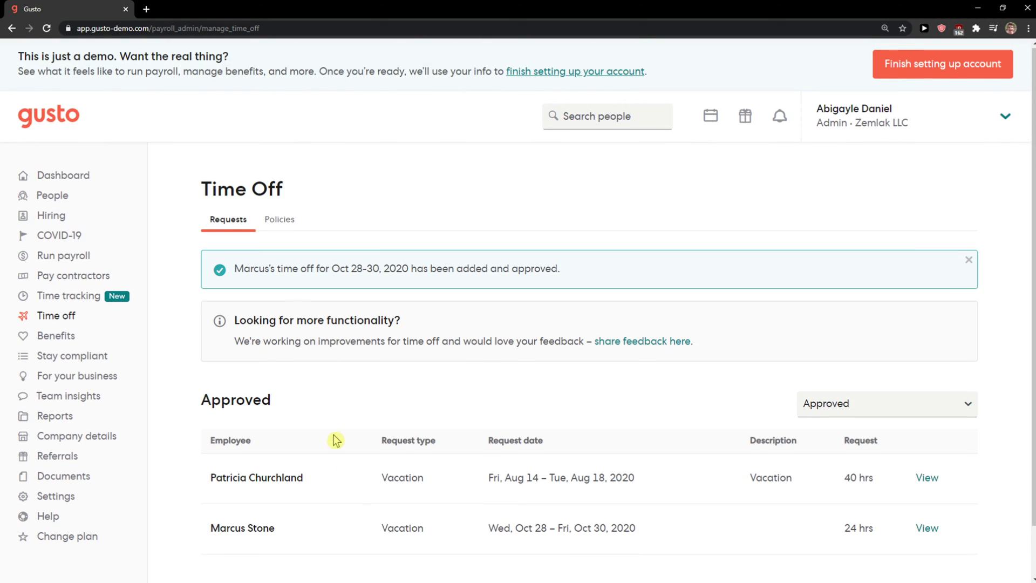
{"action": "scroll", "coordinate": [334, 440], "scroll_direction": "down", "scroll_amount": 1}
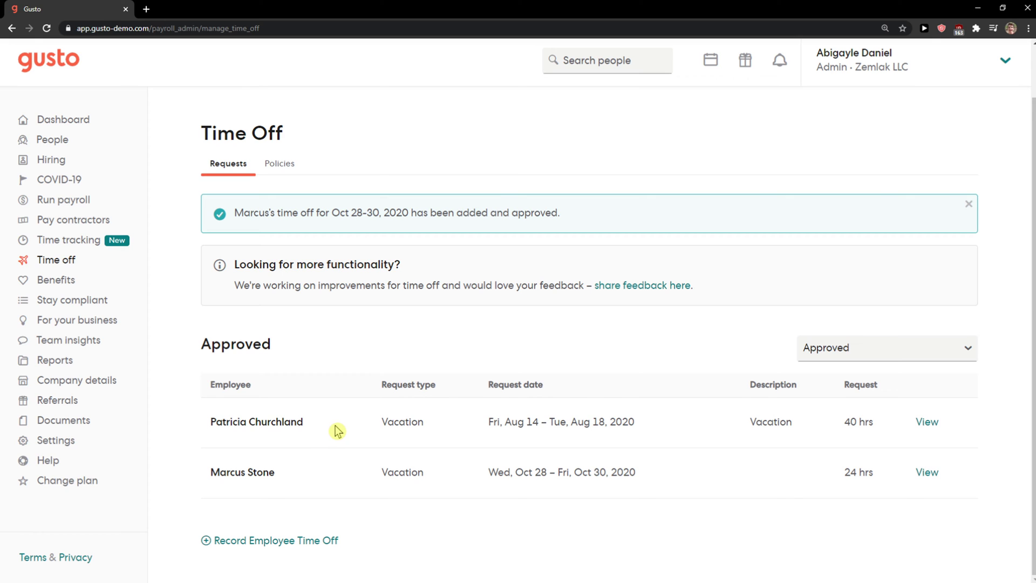
Browse the company's active benefits on the Benefits page.
{"action": "left_click", "coordinate": [69, 281]}
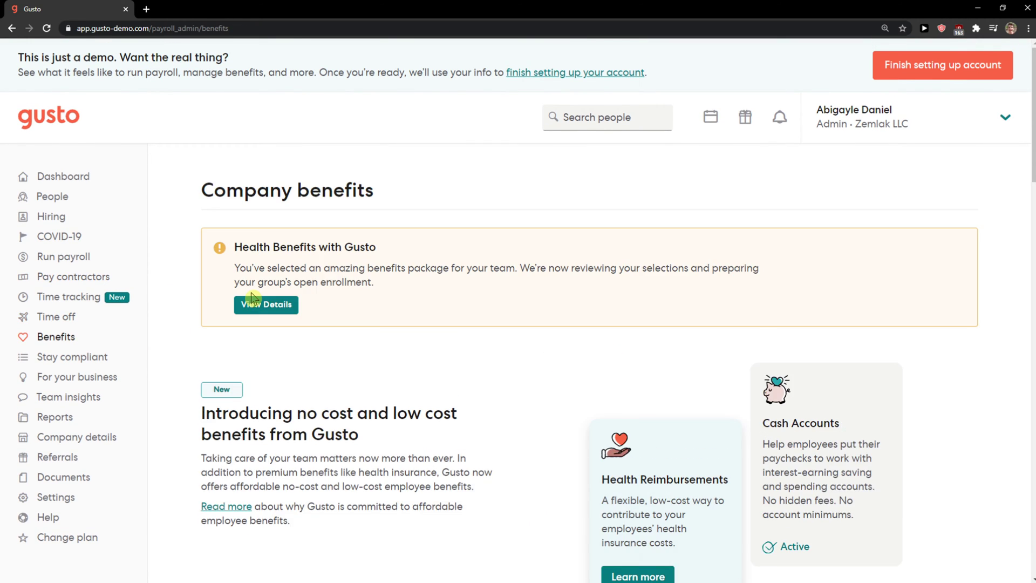
{"action": "scroll", "coordinate": [251, 298], "scroll_direction": "down", "scroll_amount": 3}
{"action": "scroll", "coordinate": [251, 293], "scroll_direction": "down", "scroll_amount": 4}
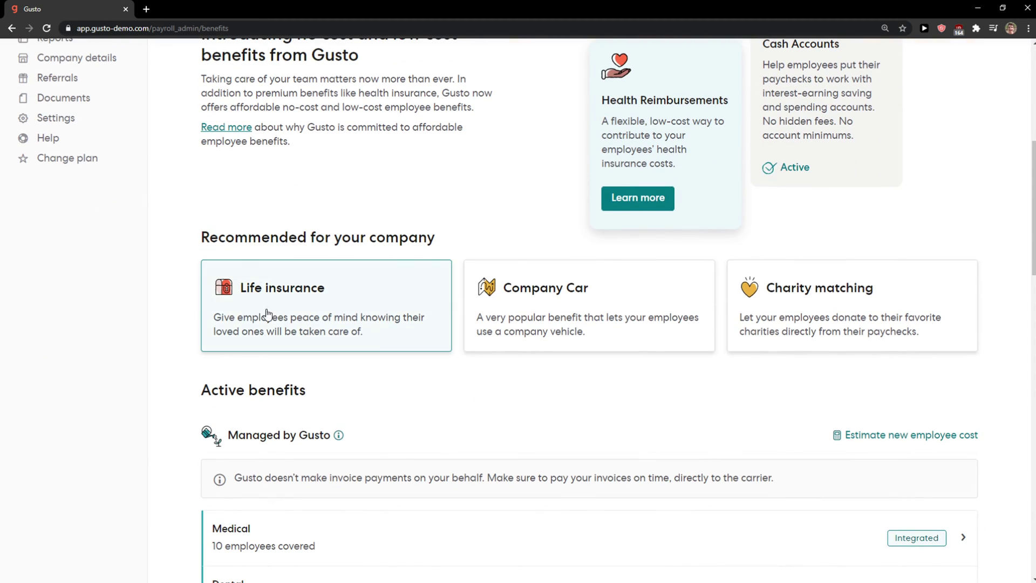
{"action": "scroll", "coordinate": [554, 369], "scroll_direction": "down", "scroll_amount": 8}
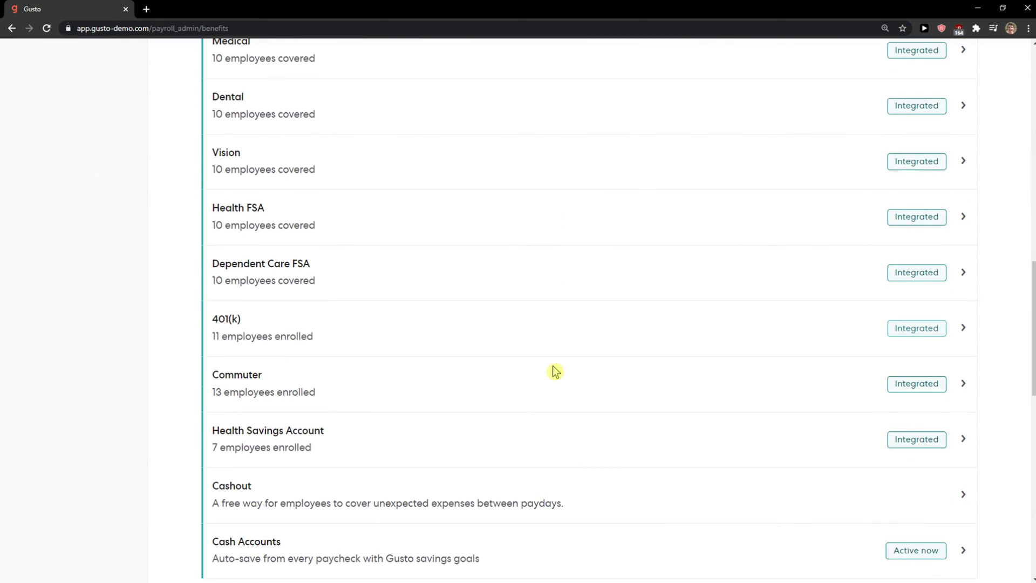
{"action": "scroll", "coordinate": [555, 369], "scroll_direction": "up", "scroll_amount": 3}
{"action": "scroll", "coordinate": [554, 370], "scroll_direction": "down", "scroll_amount": 11}
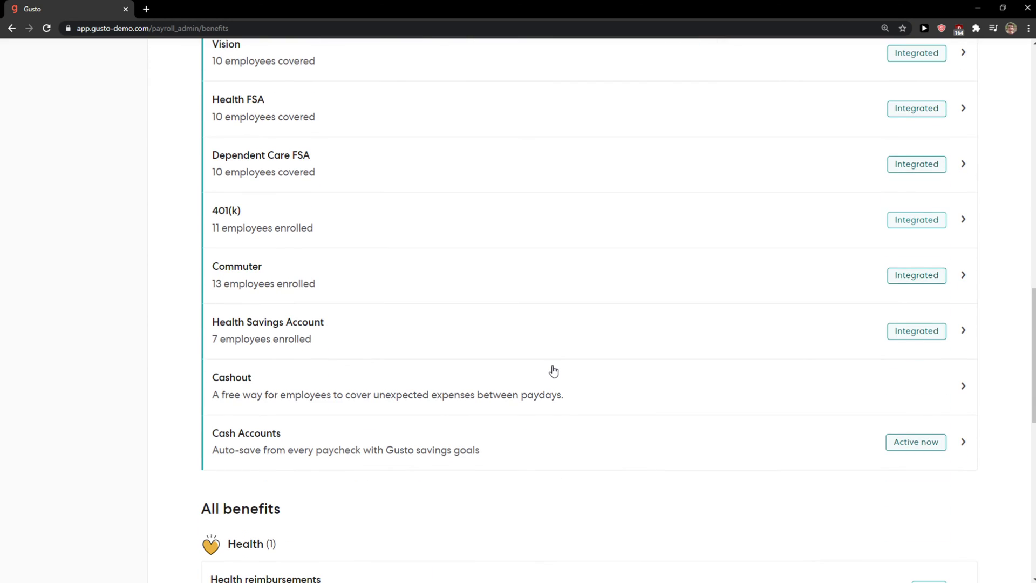
{"action": "scroll", "coordinate": [553, 371], "scroll_direction": "down", "scroll_amount": 6}
{"action": "scroll", "coordinate": [172, 416], "scroll_direction": "up", "scroll_amount": 17}
{"action": "scroll", "coordinate": [187, 326], "scroll_direction": "up", "scroll_amount": 12}
Review the Stay compliant checklist, then bring up the recommendations for your business.
{"action": "left_click", "coordinate": [99, 316]}
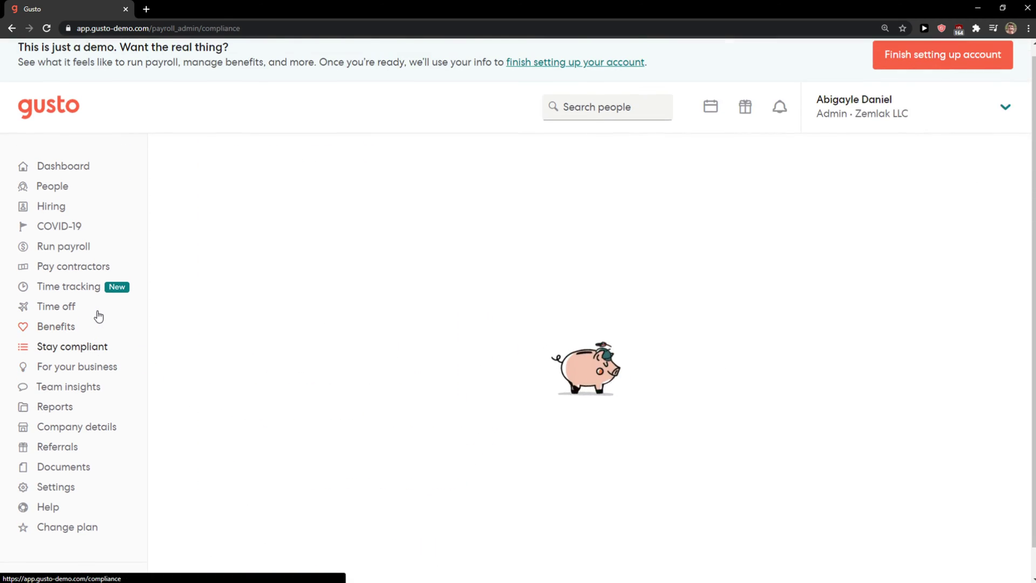
{"action": "scroll", "coordinate": [226, 423], "scroll_direction": "down", "scroll_amount": 2}
{"action": "scroll", "coordinate": [226, 435], "scroll_direction": "down", "scroll_amount": 2}
{"action": "left_click_drag", "start_coordinate": [263, 218], "coordinate": [517, 215]}
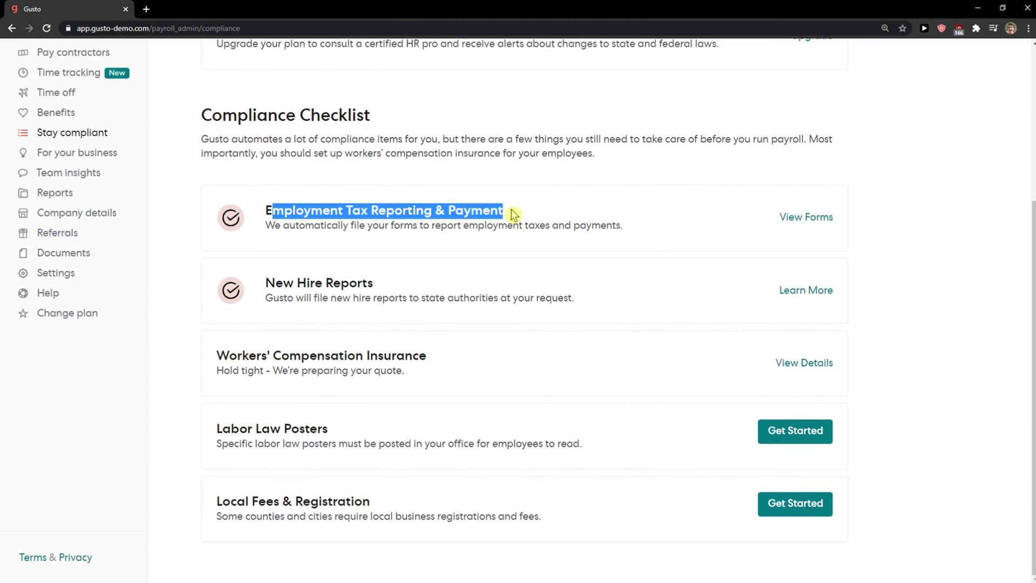
{"action": "scroll", "coordinate": [325, 325], "scroll_direction": "up", "scroll_amount": 3}
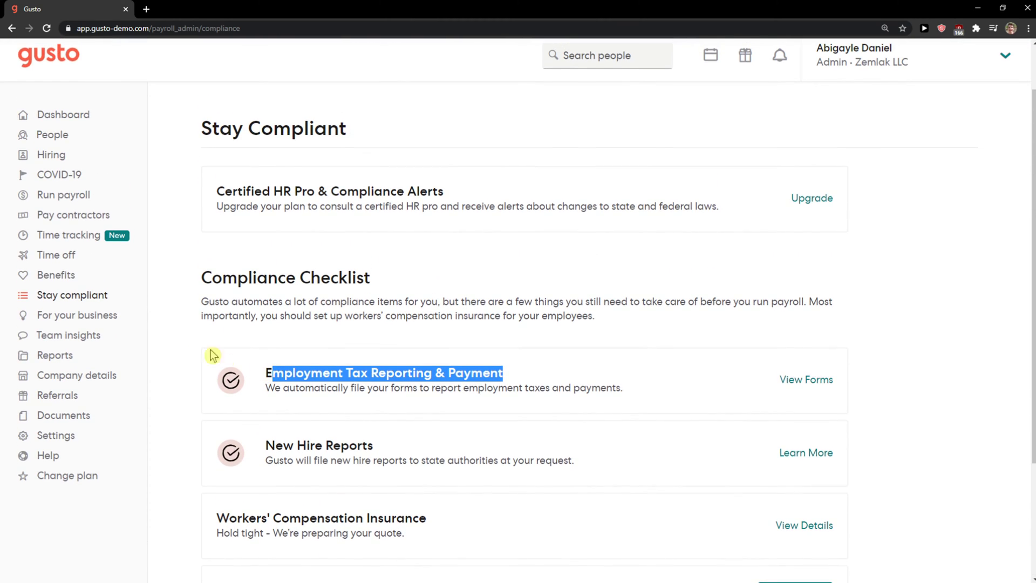
{"action": "left_click", "coordinate": [62, 316]}
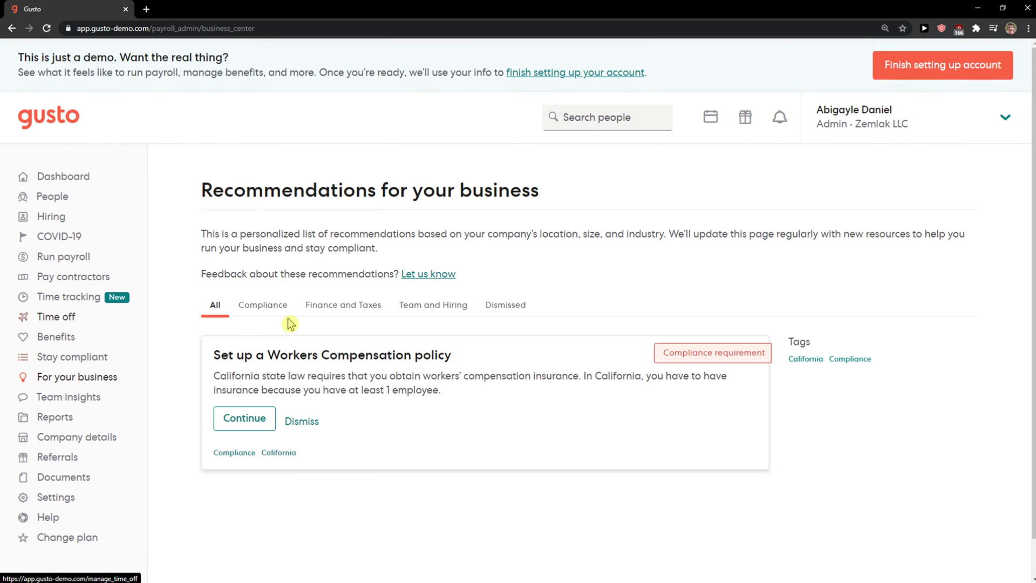
Look over the Team Insights survey results chart and past surveys.
{"action": "left_click", "coordinate": [78, 404]}
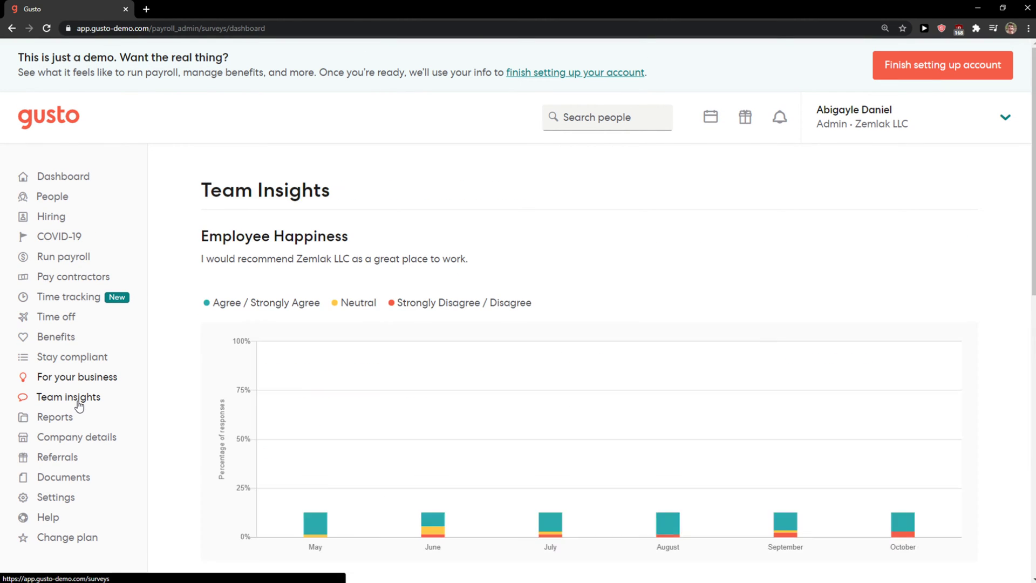
{"action": "scroll", "coordinate": [223, 399], "scroll_direction": "down", "scroll_amount": 4}
{"action": "scroll", "coordinate": [222, 395], "scroll_direction": "down", "scroll_amount": 2}
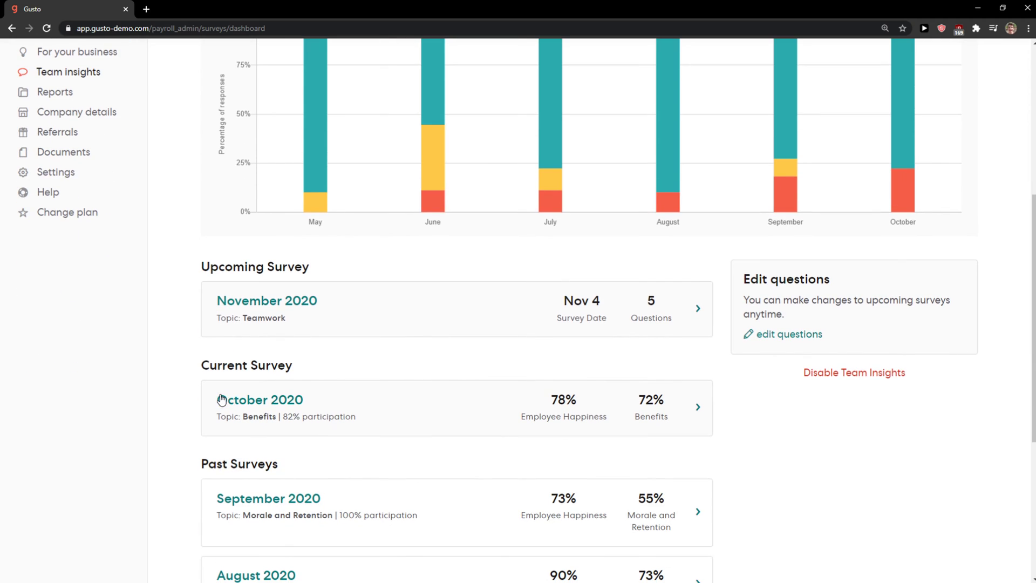
{"action": "scroll", "coordinate": [222, 395], "scroll_direction": "up", "scroll_amount": 2}
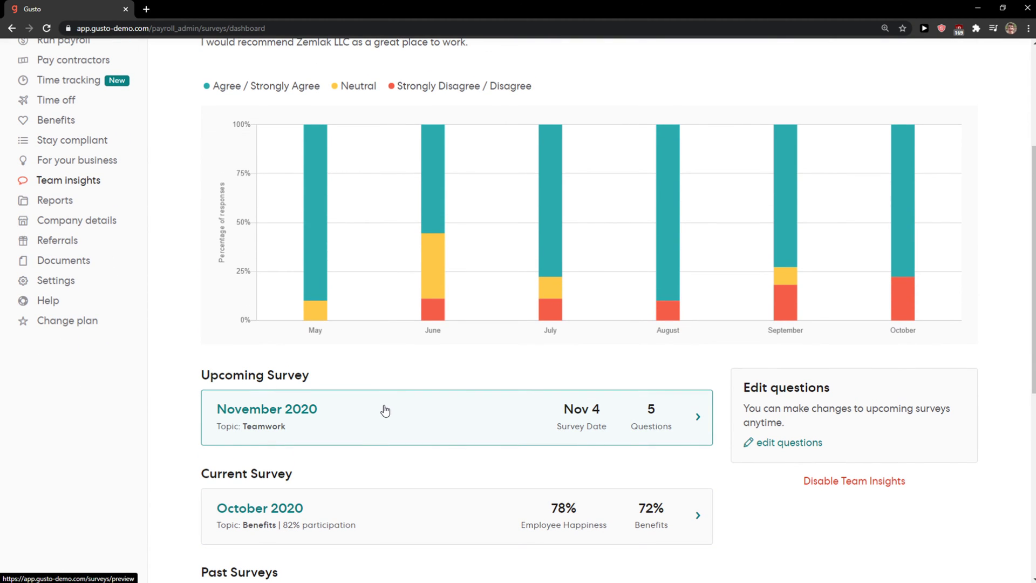
{"action": "scroll", "coordinate": [380, 411], "scroll_direction": "up", "scroll_amount": 2}
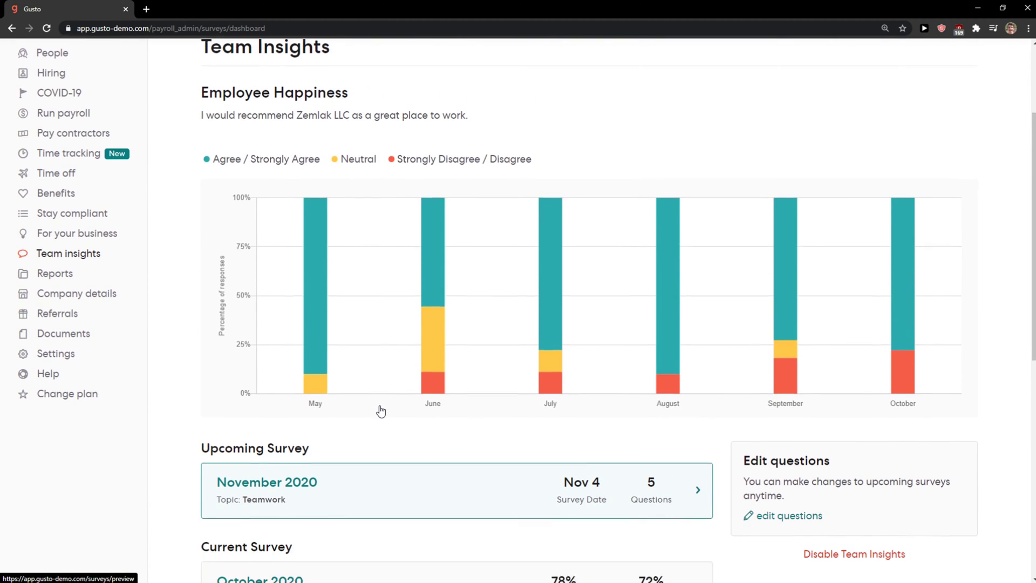
{"action": "scroll", "coordinate": [821, 495], "scroll_direction": "down", "scroll_amount": 1}
{"action": "scroll", "coordinate": [558, 488], "scroll_direction": "down", "scroll_amount": 2}
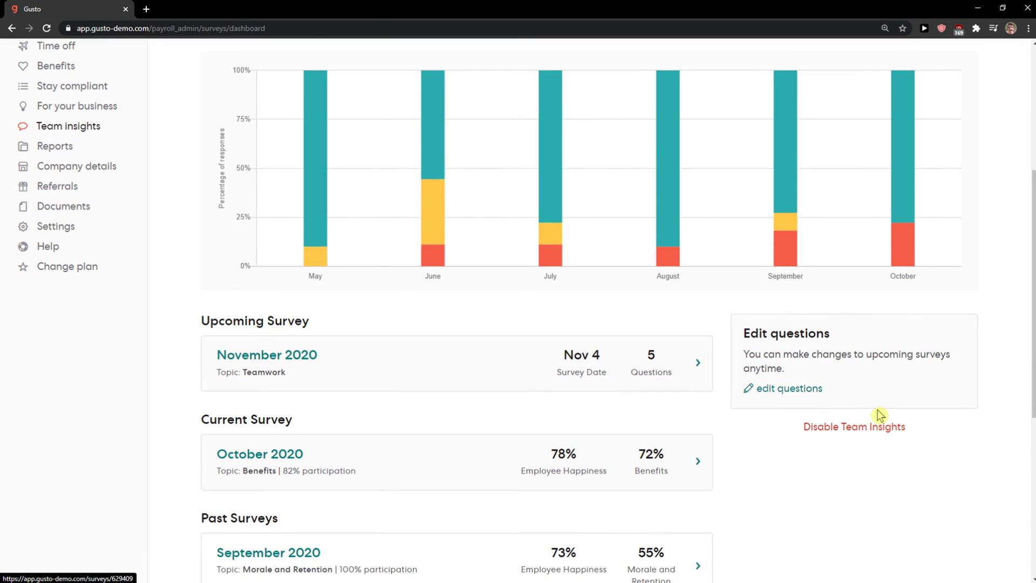
Review the chosen survey topics, Teamwork and Management, and their questions.
{"action": "left_click", "coordinate": [779, 396]}
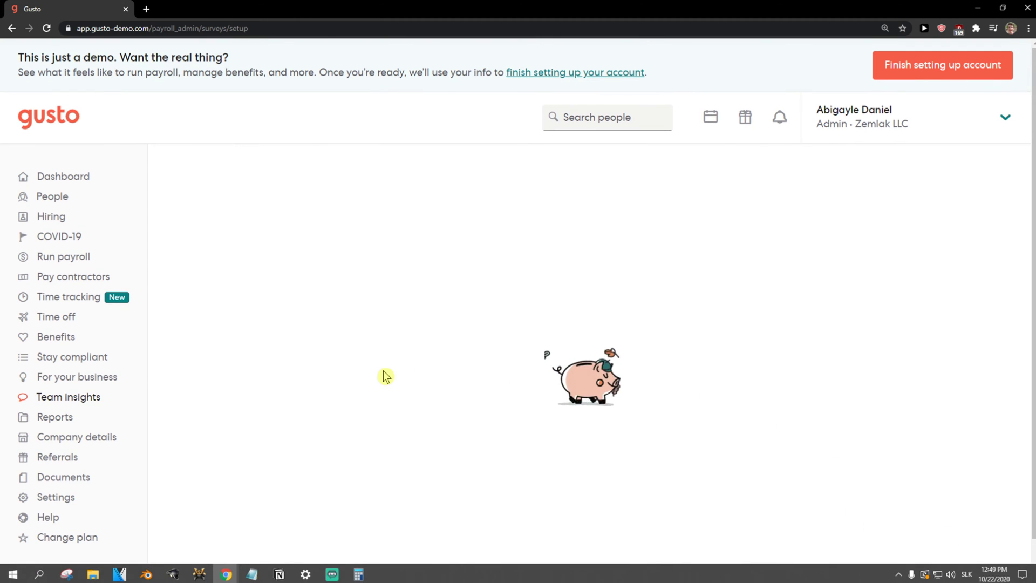
{"action": "scroll", "coordinate": [363, 343], "scroll_direction": "down", "scroll_amount": 1}
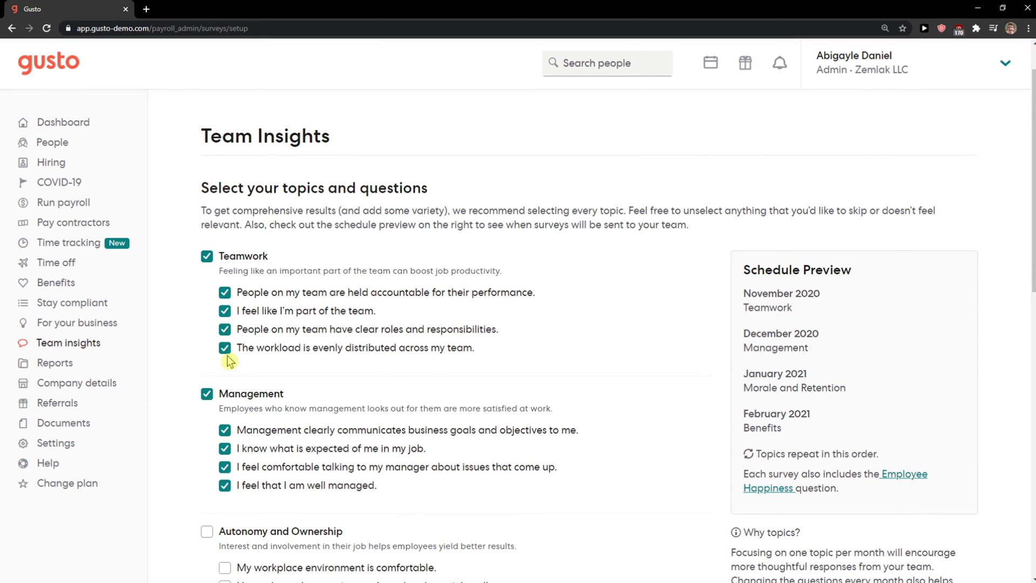
{"action": "scroll", "coordinate": [227, 366], "scroll_direction": "down", "scroll_amount": 1}
{"action": "scroll", "coordinate": [237, 366], "scroll_direction": "down", "scroll_amount": 3}
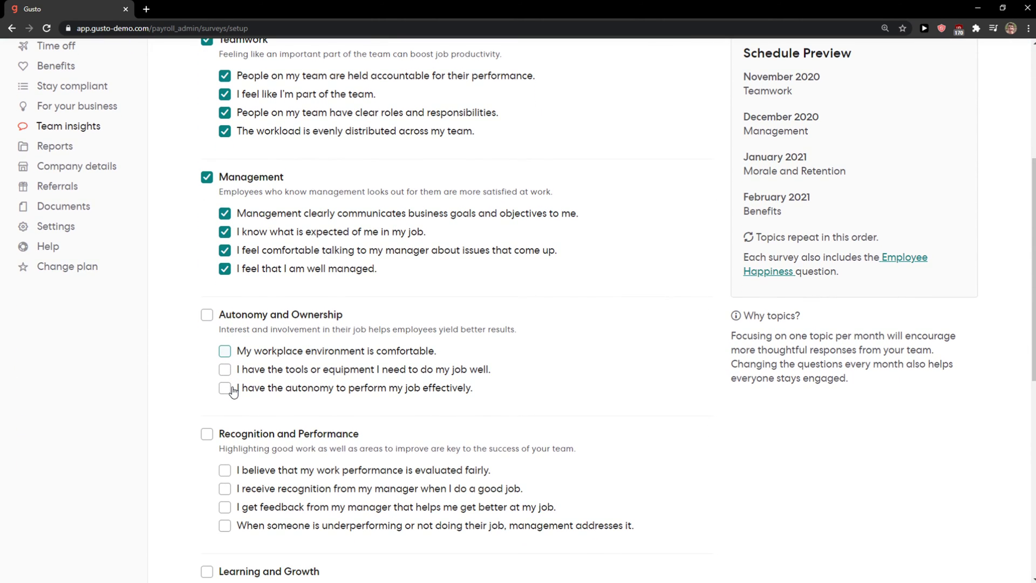
{"action": "scroll", "coordinate": [233, 391], "scroll_direction": "up", "scroll_amount": 4}
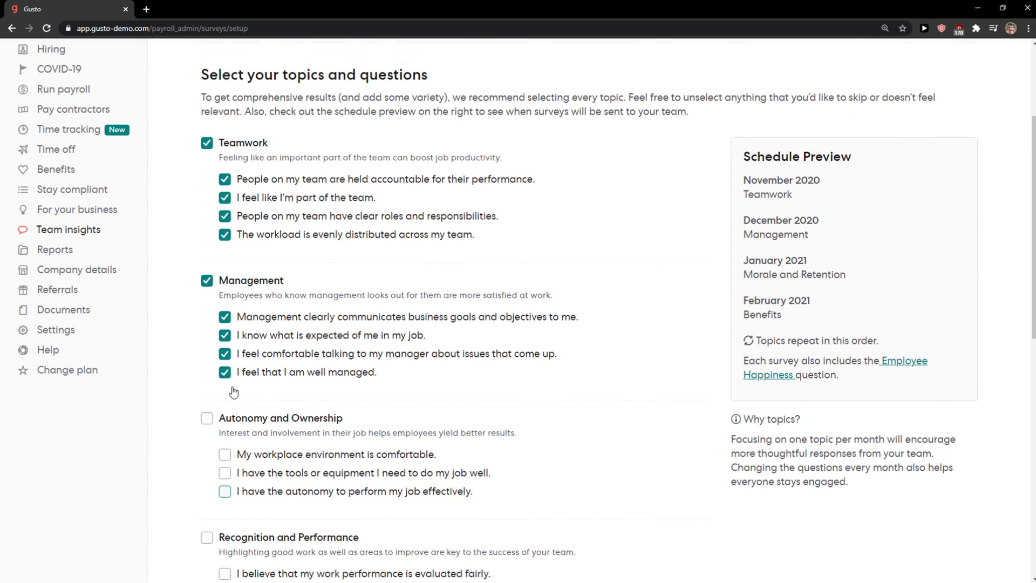
{"action": "scroll", "coordinate": [234, 391], "scroll_direction": "down", "scroll_amount": 3}
{"action": "scroll", "coordinate": [233, 391], "scroll_direction": "up", "scroll_amount": 1}
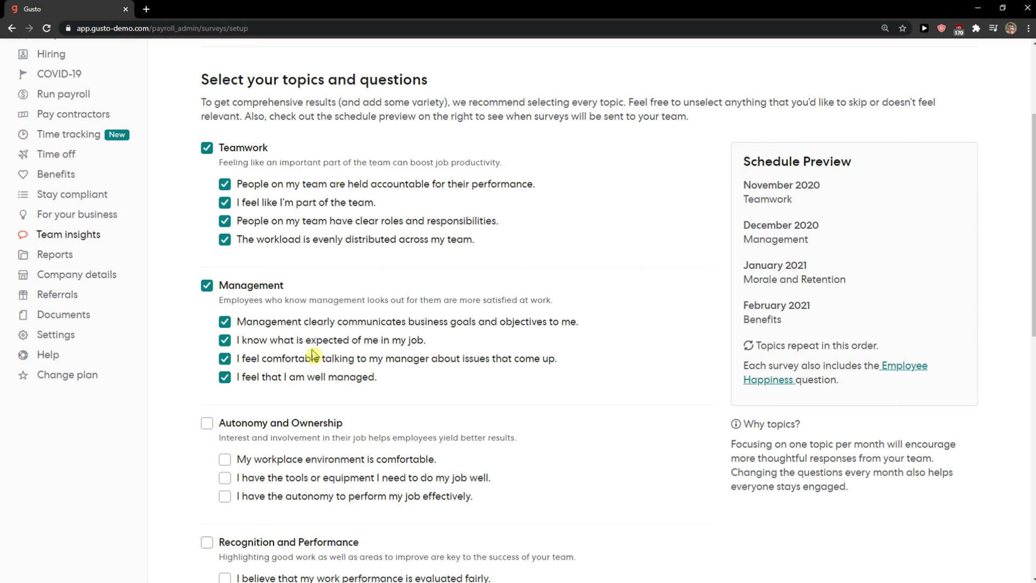
{"action": "scroll", "coordinate": [327, 319], "scroll_direction": "down", "scroll_amount": 3}
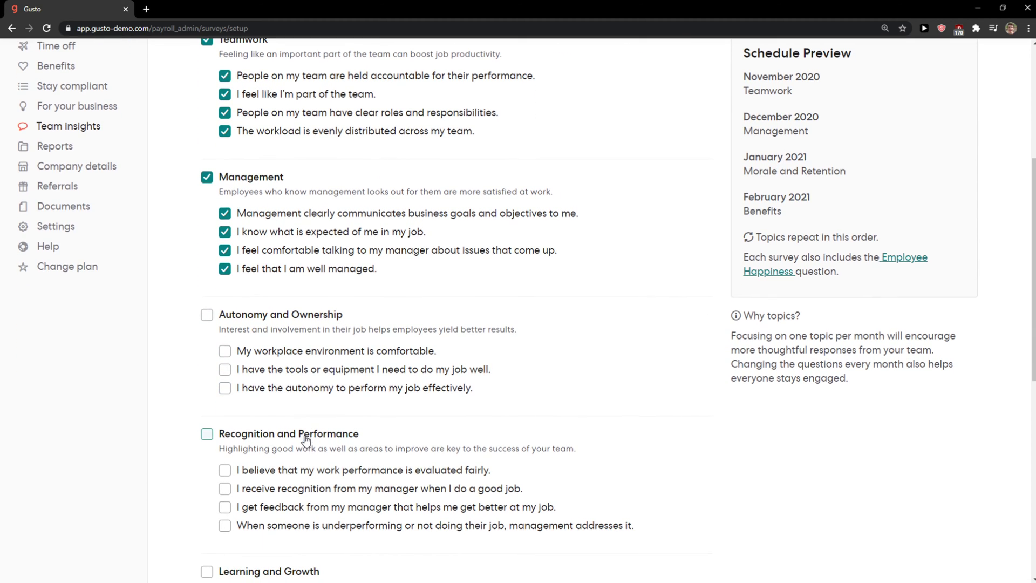
{"action": "scroll", "coordinate": [188, 481], "scroll_direction": "up", "scroll_amount": 5}
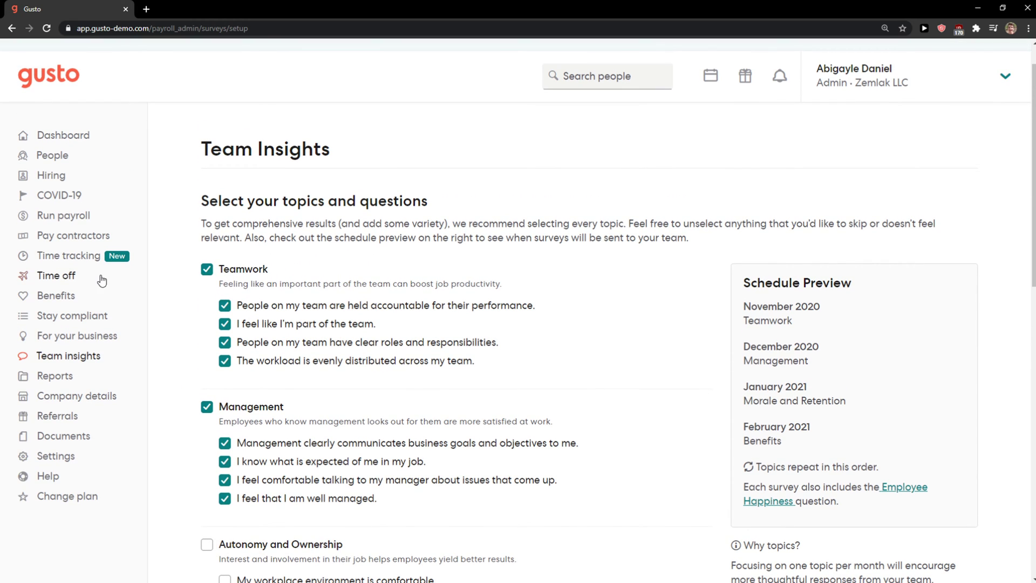
Preview the November 2020 Teamwork survey and read through its questions.
{"action": "left_click", "coordinate": [52, 217]}
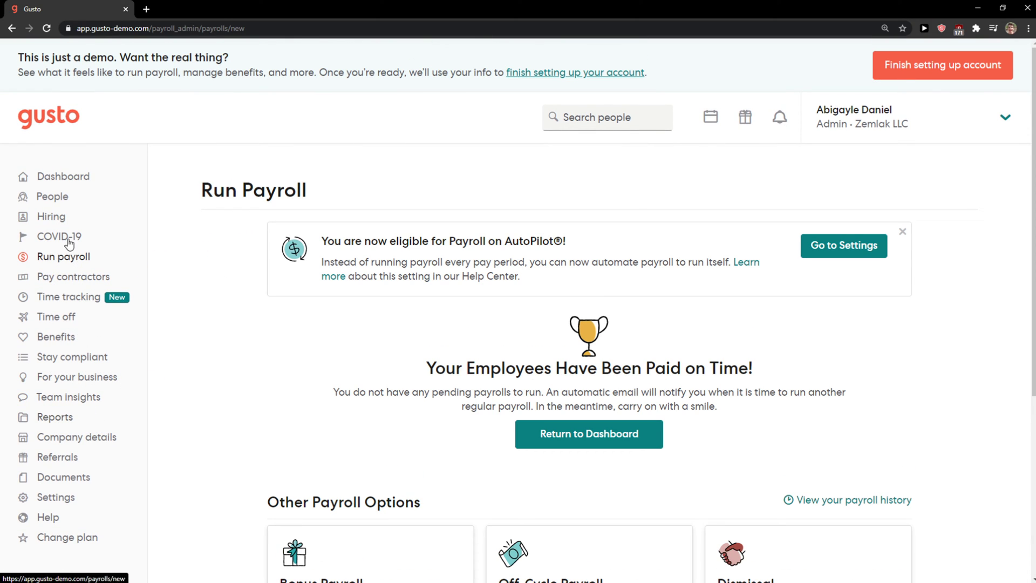
{"action": "left_click", "coordinate": [42, 397]}
{"action": "scroll", "coordinate": [301, 390], "scroll_direction": "down", "scroll_amount": 5}
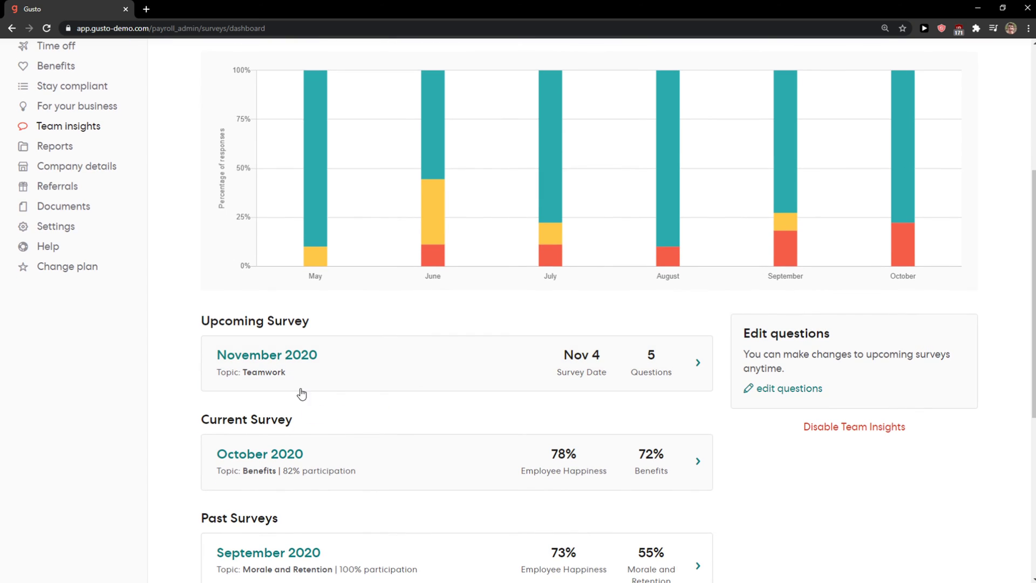
{"action": "left_click", "coordinate": [322, 366]}
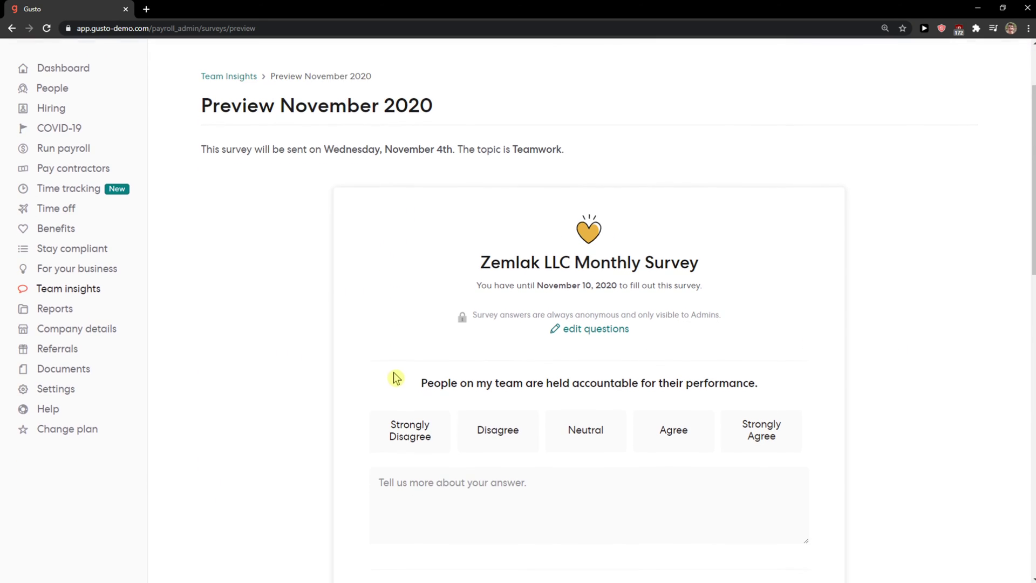
{"action": "scroll", "coordinate": [397, 377], "scroll_direction": "down", "scroll_amount": 1}
{"action": "left_click_drag", "start_coordinate": [463, 335], "coordinate": [828, 323]}
{"action": "scroll", "coordinate": [821, 329], "scroll_direction": "down", "scroll_amount": 2}
{"action": "left_click", "coordinate": [821, 330]}
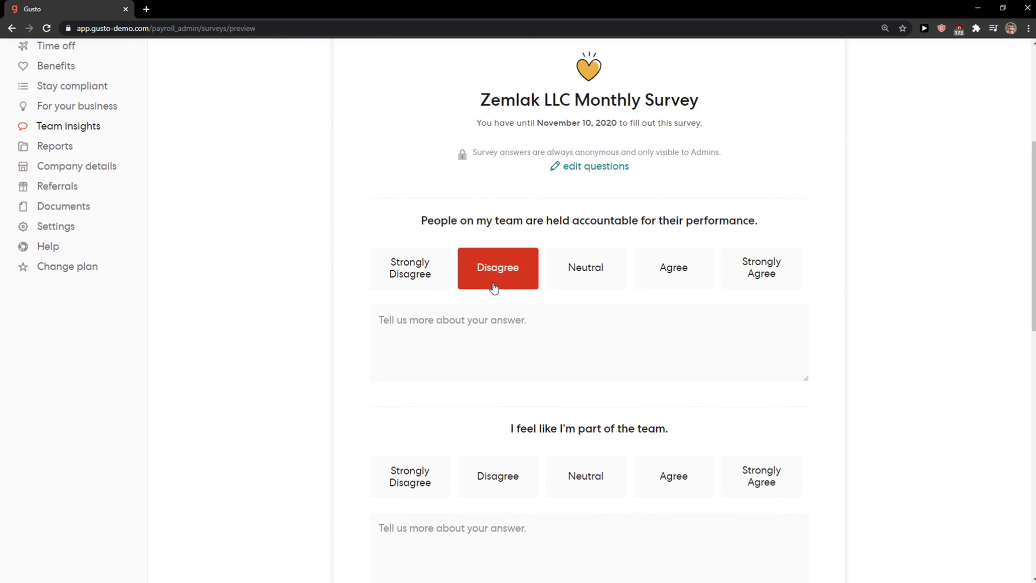
{"action": "scroll", "coordinate": [739, 270], "scroll_direction": "down", "scroll_amount": 3}
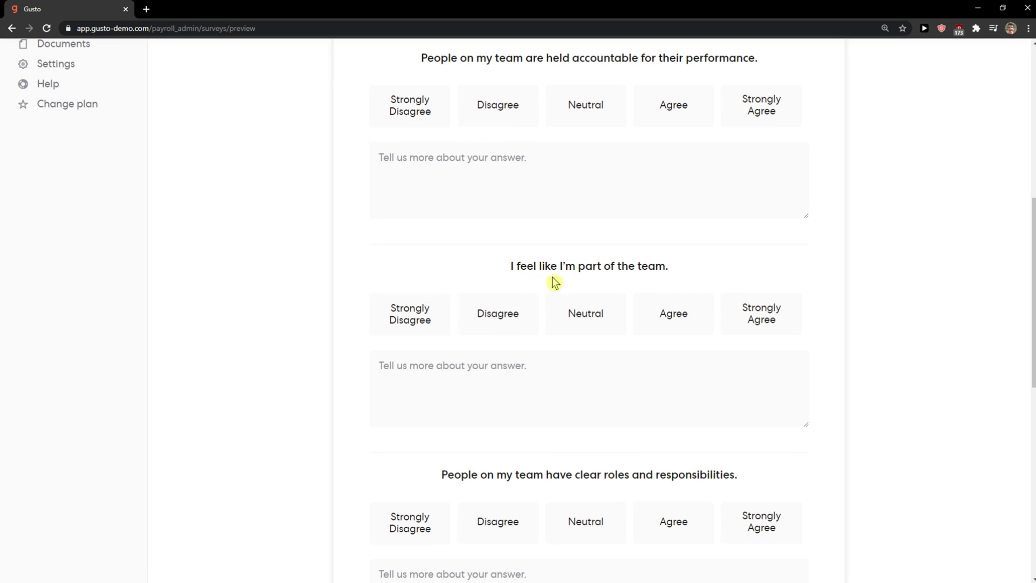
{"action": "scroll", "coordinate": [520, 287], "scroll_direction": "up", "scroll_amount": 5}
{"action": "scroll", "coordinate": [95, 278], "scroll_direction": "up", "scroll_amount": 3}
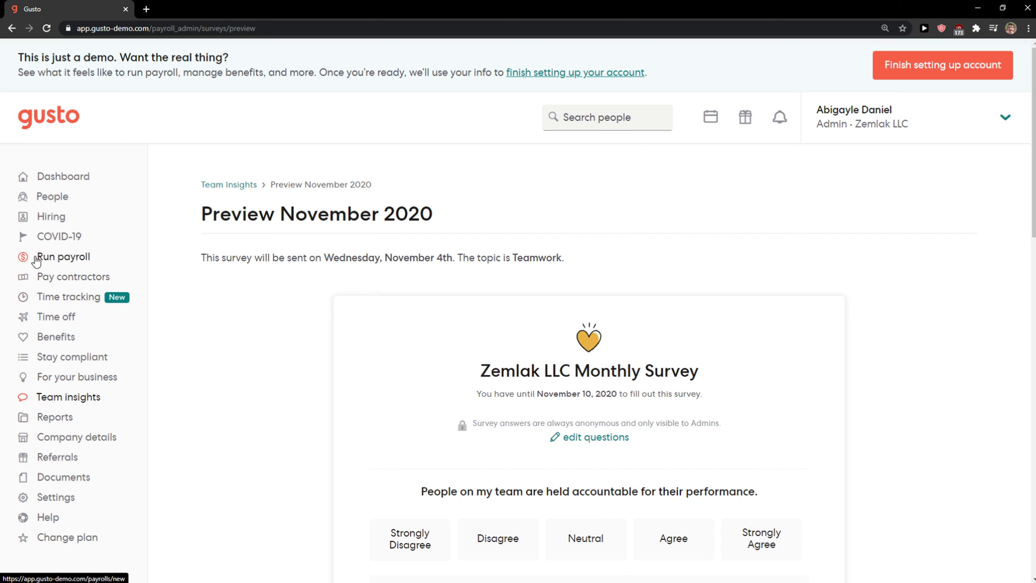
Confirm employees were paid on time with no pending payroll, then return to the dashboard.
{"action": "left_click", "coordinate": [64, 257]}
{"action": "scroll", "coordinate": [630, 320], "scroll_direction": "down", "scroll_amount": 3}
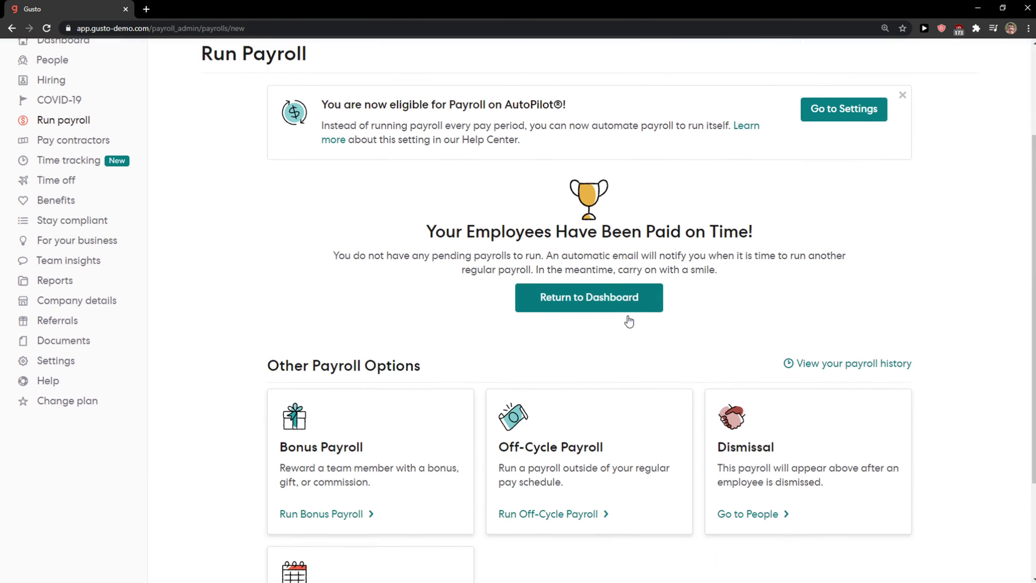
{"action": "left_click_drag", "start_coordinate": [680, 230], "coordinate": [726, 245]}
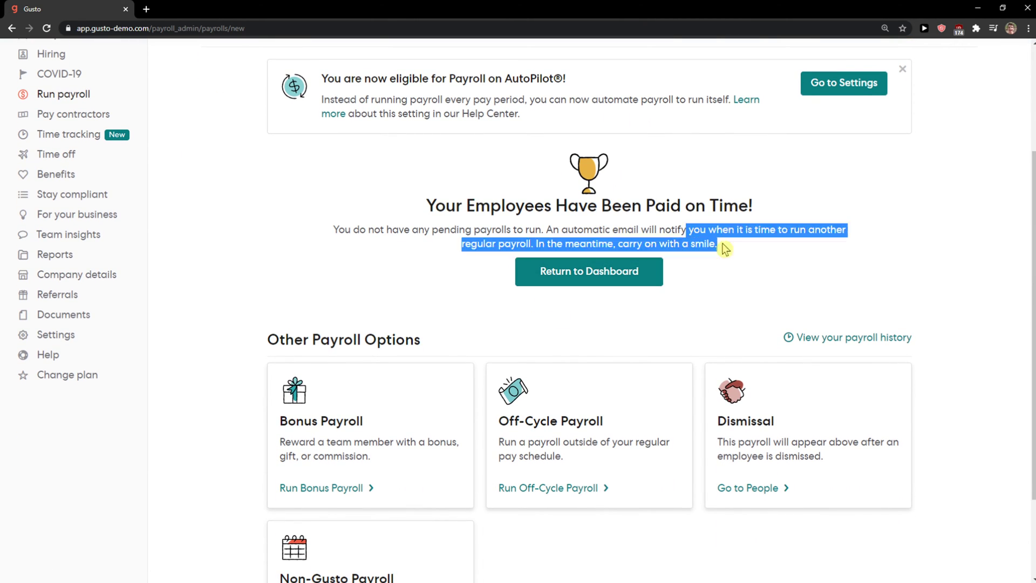
{"action": "left_click", "coordinate": [694, 261]}
{"action": "scroll", "coordinate": [694, 261], "scroll_direction": "up", "scroll_amount": 3}
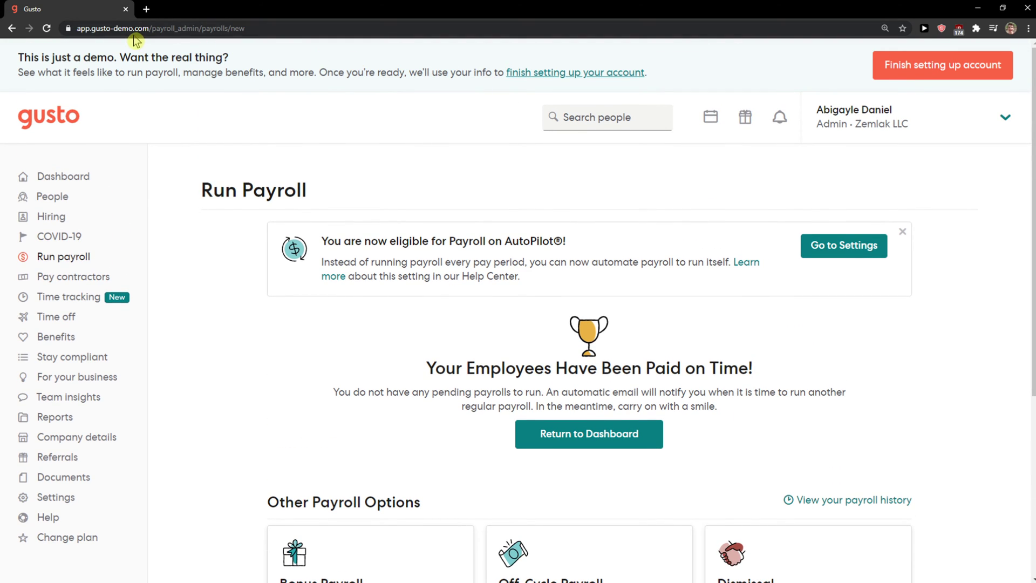
{"action": "left_click", "coordinate": [1000, 116]}
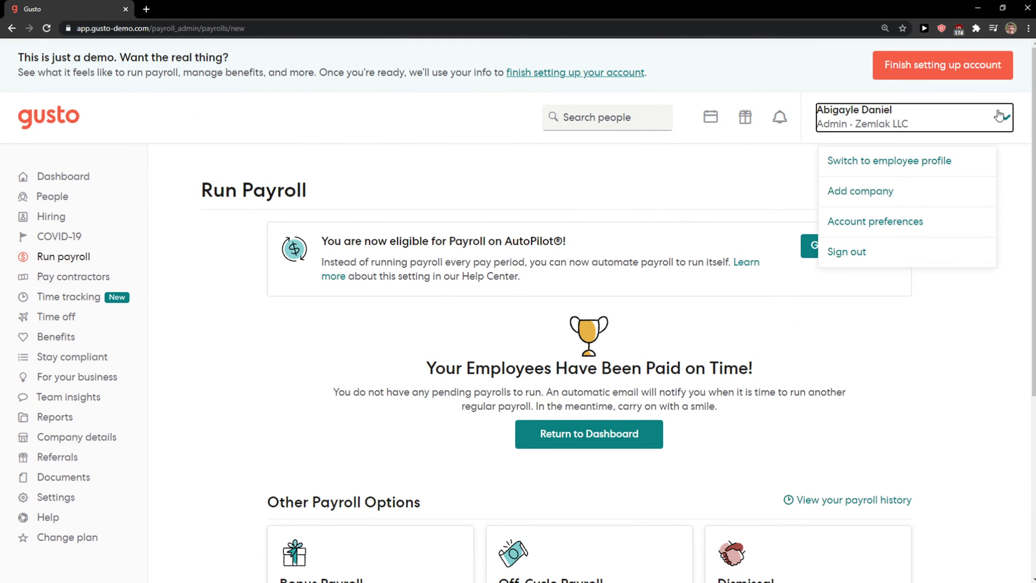
{"action": "left_click", "coordinate": [621, 415]}
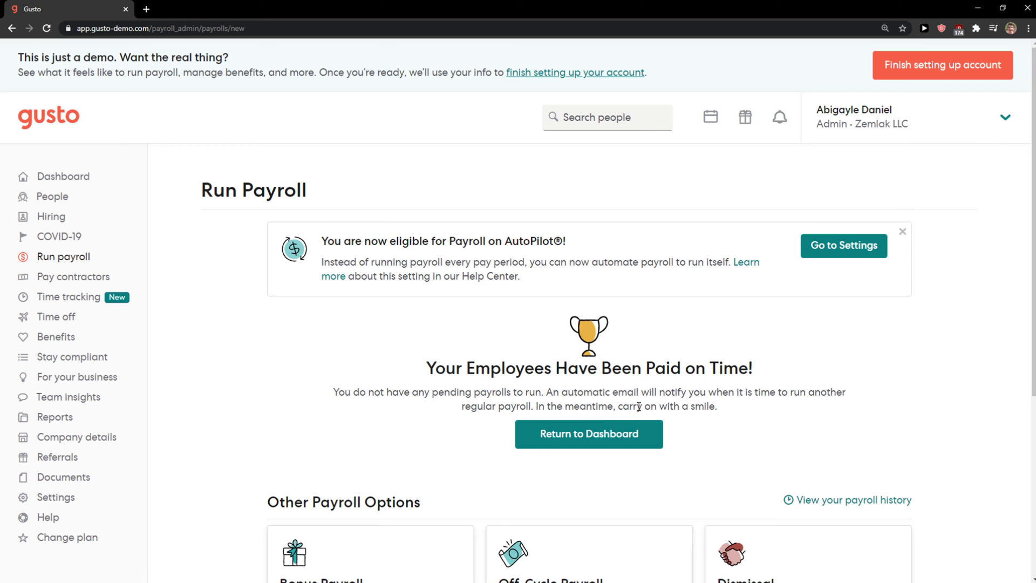
{"action": "left_click", "coordinate": [618, 427]}
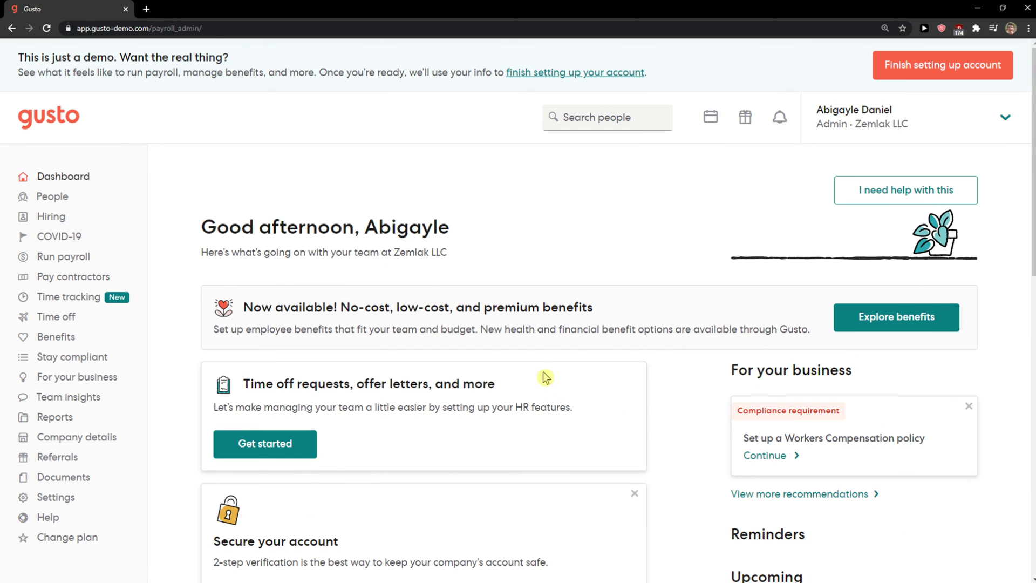
Open a private browser window and search for 'gusto demo'.
{"action": "left_click", "coordinate": [64, 257]}
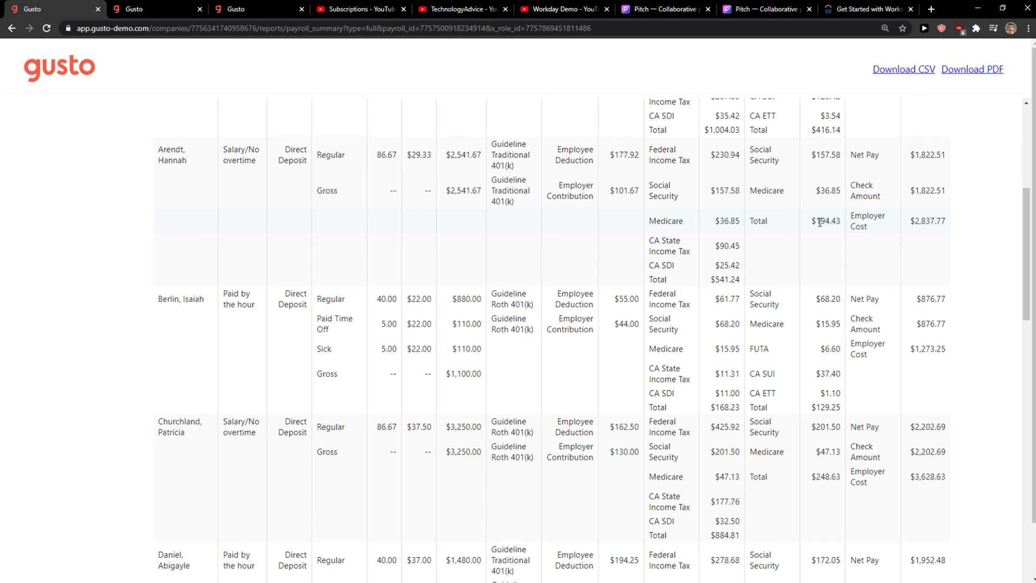
{"action": "key", "text": "ctrl+shift+n"}
{"action": "type", "text": "gusto de"}
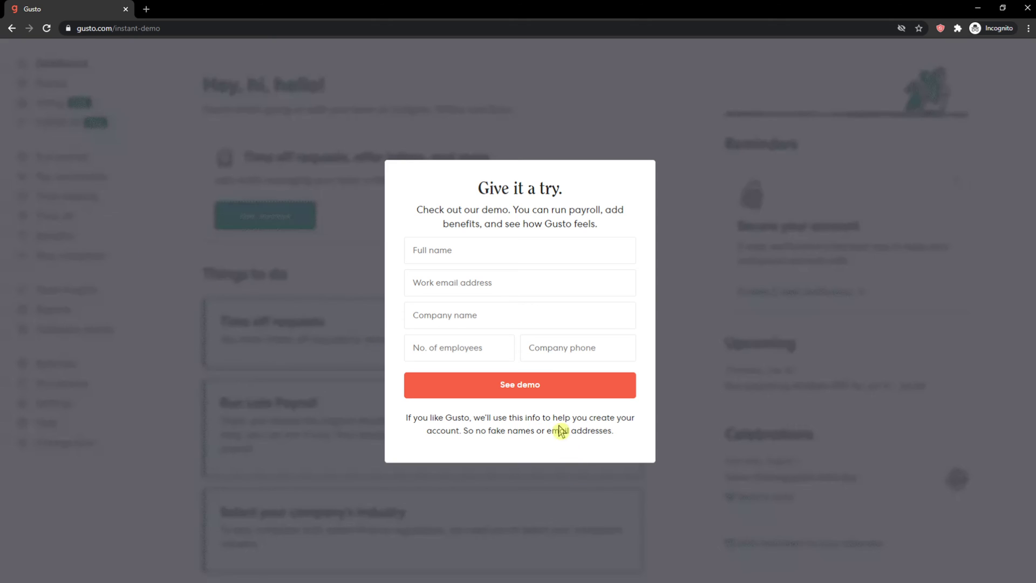
Autofill the demo sign-up form from saved details and launch the demo.
{"action": "left_click", "coordinate": [525, 271]}
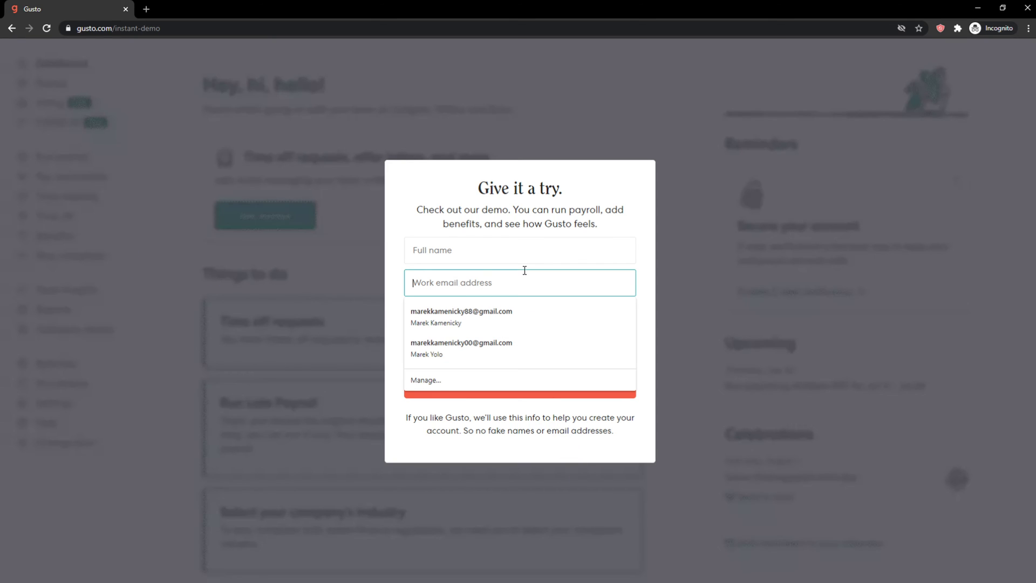
{"action": "left_click", "coordinate": [512, 325]}
{"action": "left_click", "coordinate": [511, 387]}
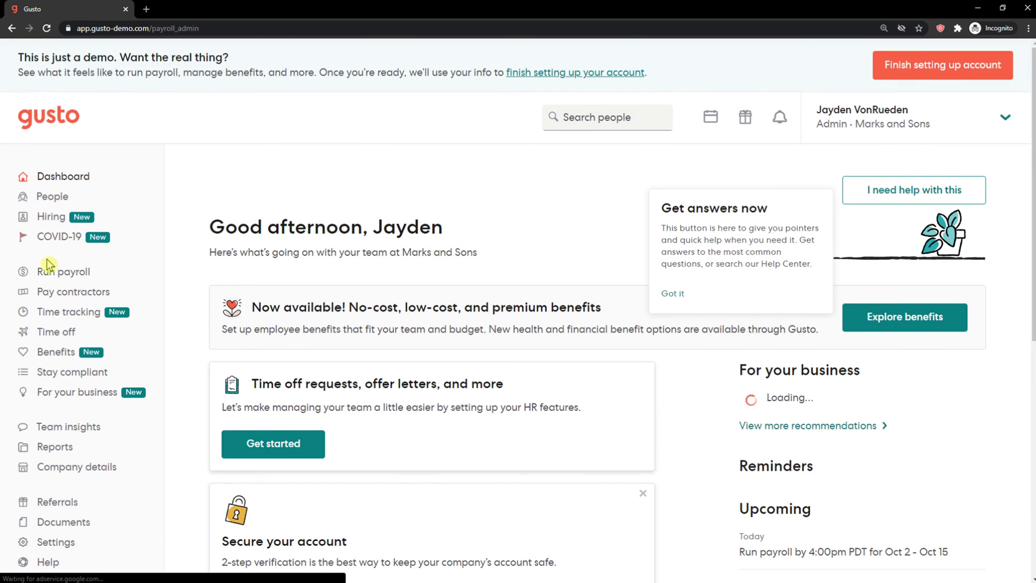
Start the regular payroll for the Oct 16 - Oct 29 pay period.
{"action": "left_click", "coordinate": [47, 268]}
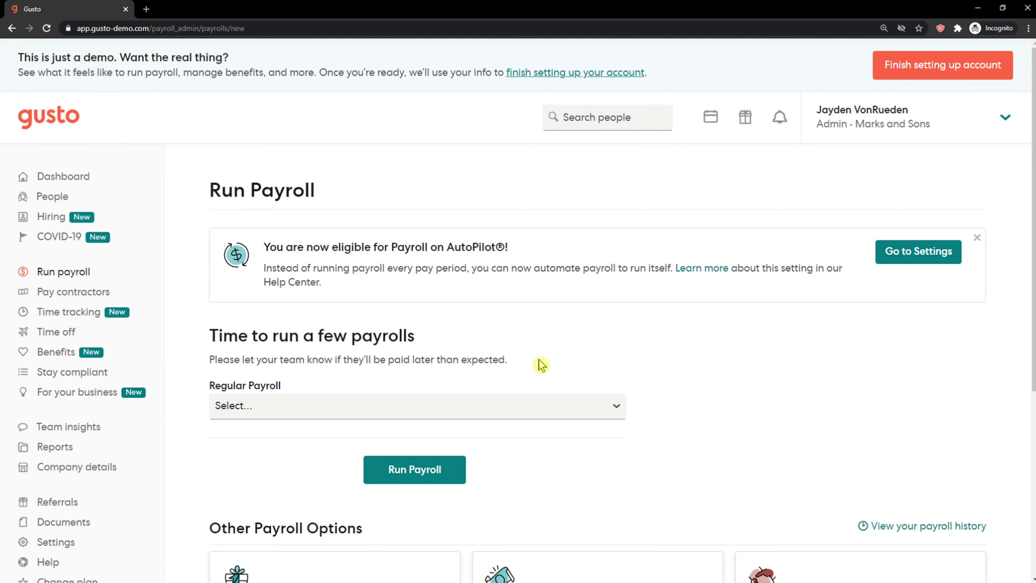
{"action": "scroll", "coordinate": [541, 365], "scroll_direction": "down", "scroll_amount": 2}
{"action": "left_click", "coordinate": [432, 306]}
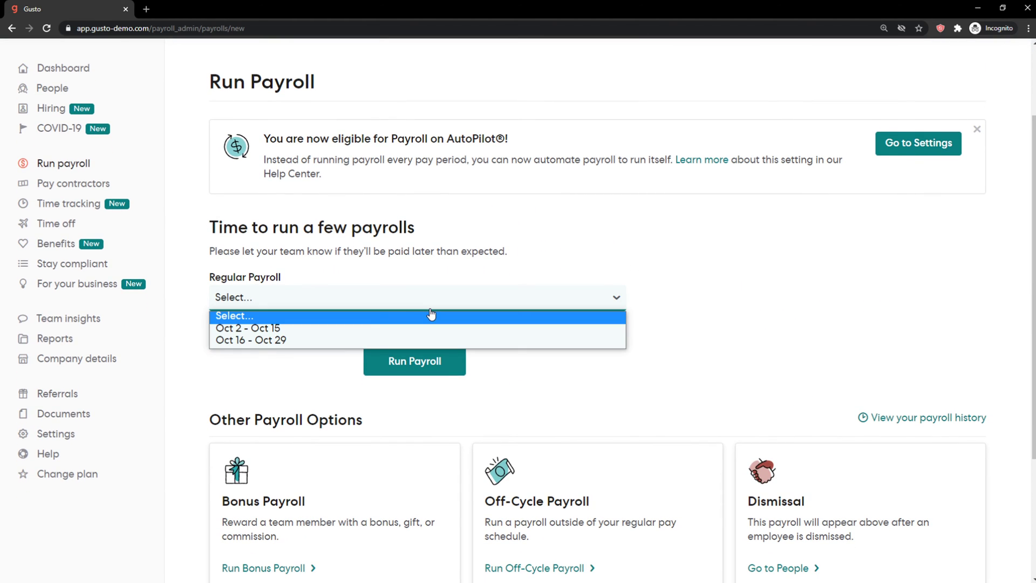
{"action": "left_click", "coordinate": [303, 341]}
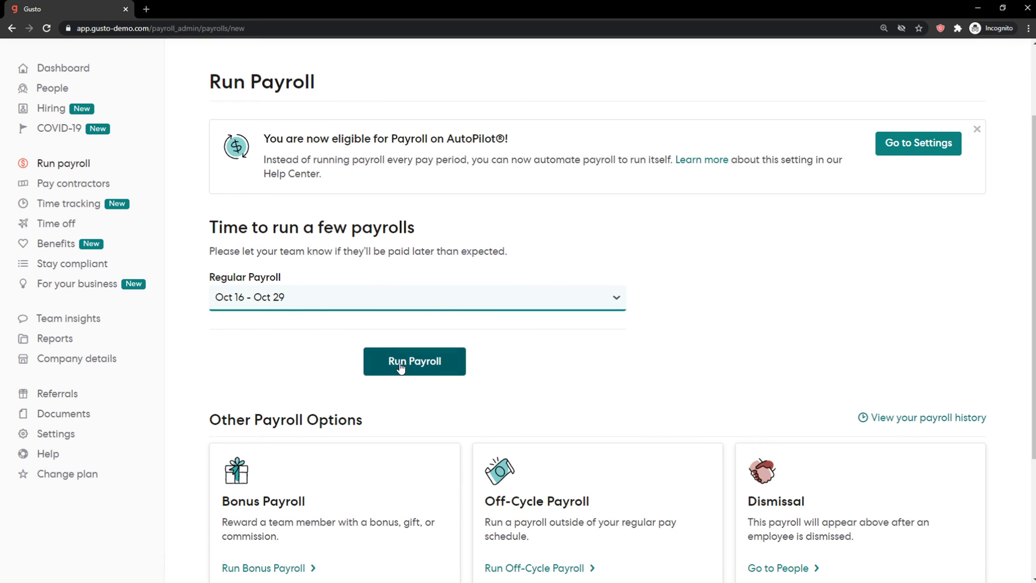
{"action": "left_click", "coordinate": [459, 364]}
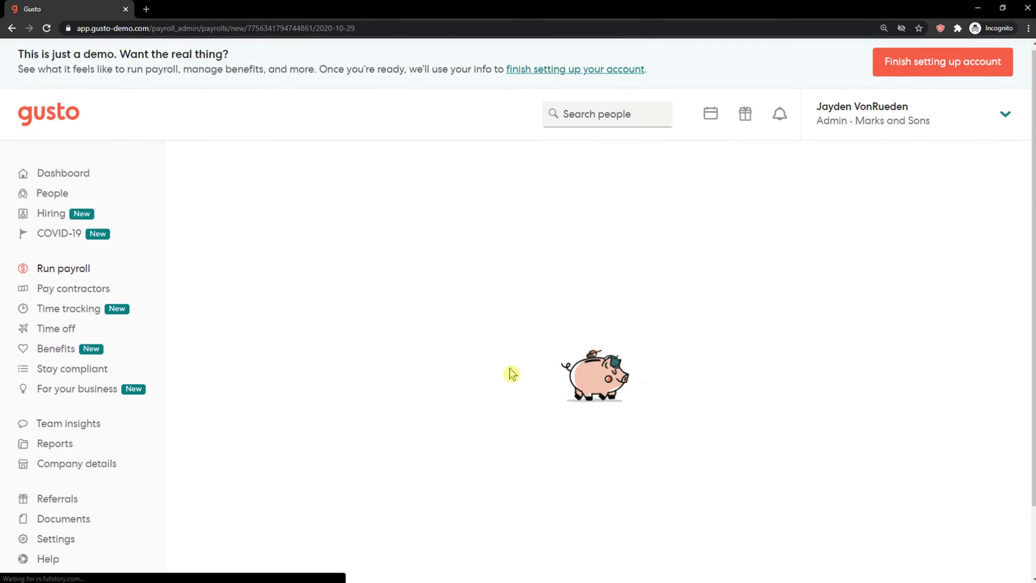
Mark two employees and change the hourly employee's regular hours from 40 to 20.
{"action": "scroll", "coordinate": [529, 381], "scroll_direction": "down", "scroll_amount": 2}
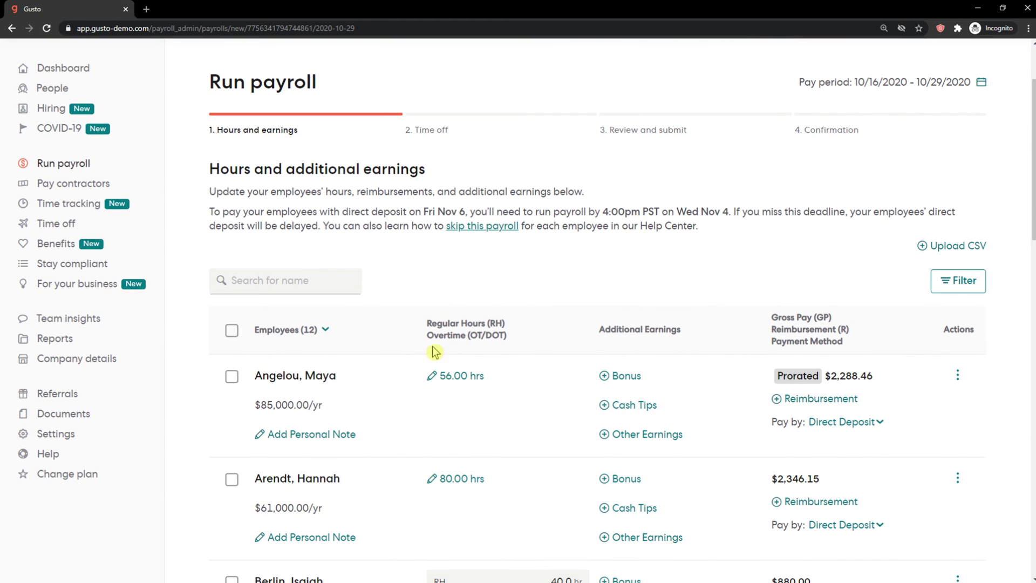
{"action": "scroll", "coordinate": [258, 350], "scroll_direction": "down", "scroll_amount": 3}
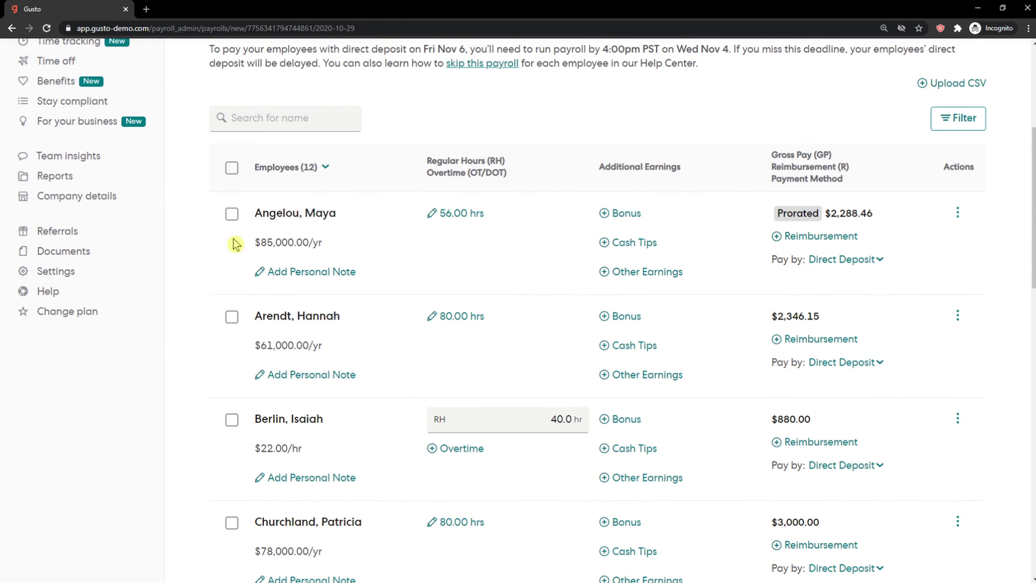
{"action": "left_click", "coordinate": [232, 215]}
{"action": "left_click", "coordinate": [231, 316]}
{"action": "scroll", "coordinate": [253, 373], "scroll_direction": "down", "scroll_amount": 1}
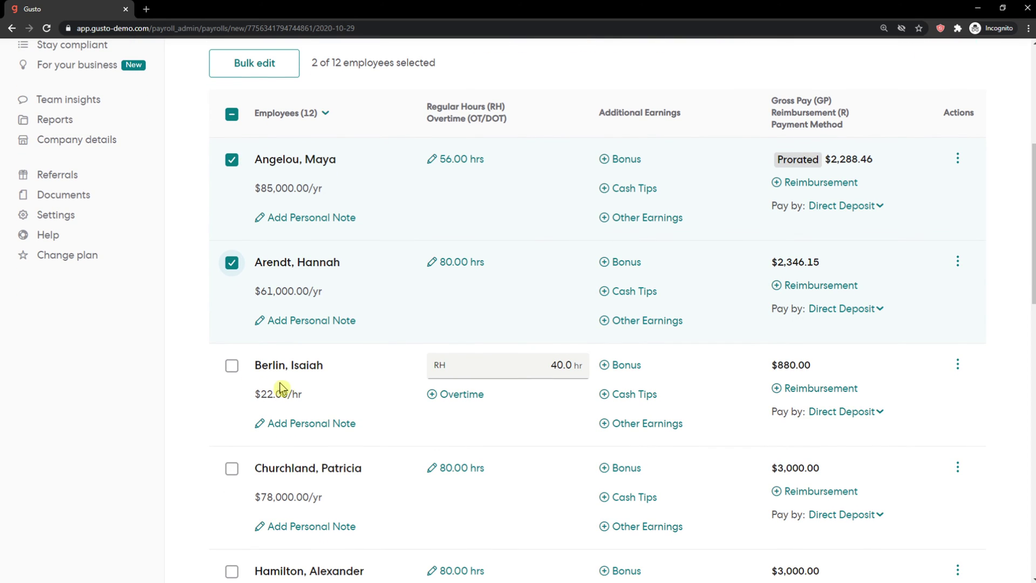
{"action": "left_click_drag", "start_coordinate": [550, 365], "coordinate": [563, 364]}
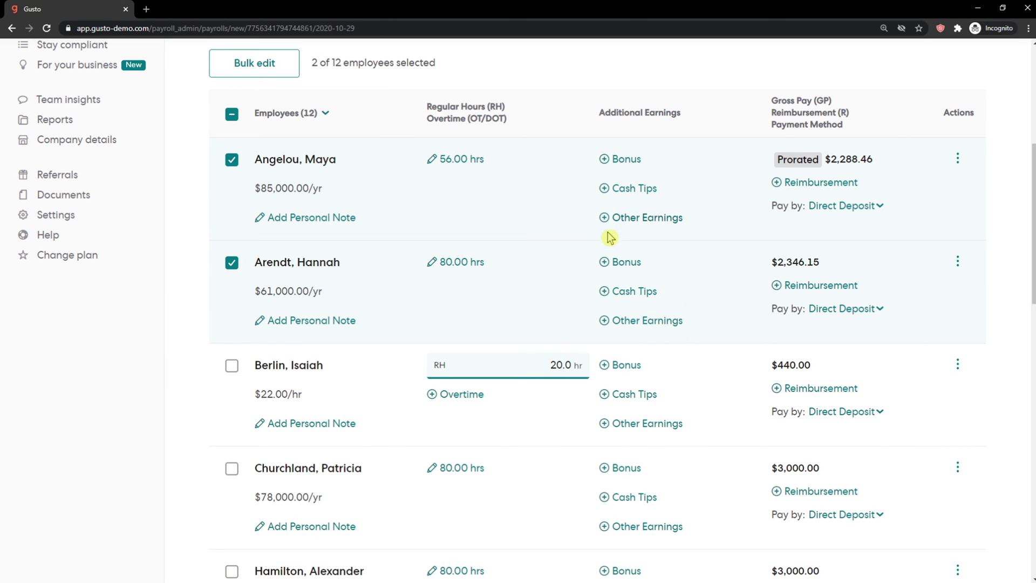
{"action": "scroll", "coordinate": [610, 239], "scroll_direction": "down", "scroll_amount": 13}
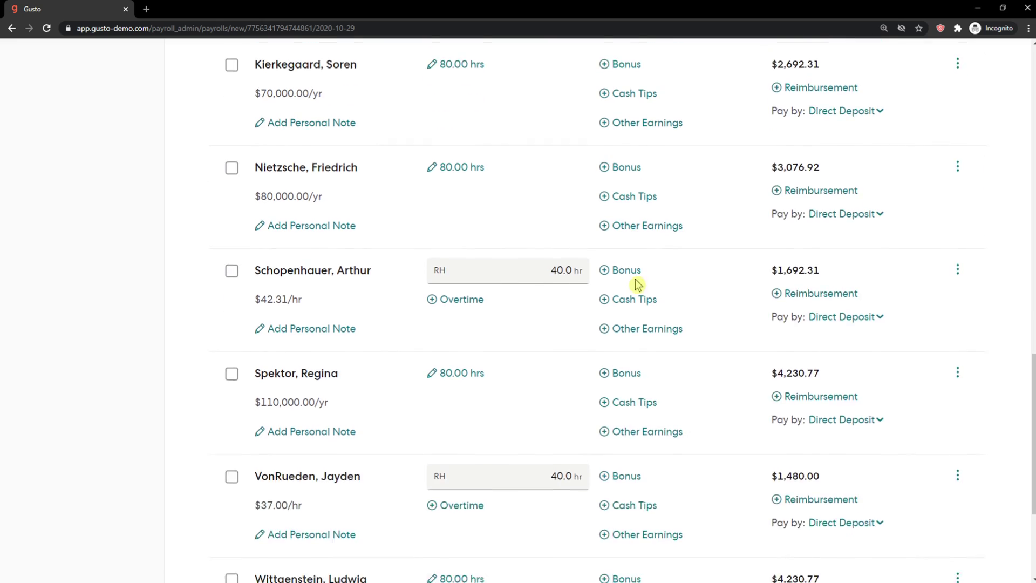
{"action": "scroll", "coordinate": [637, 284], "scroll_direction": "up", "scroll_amount": 17}
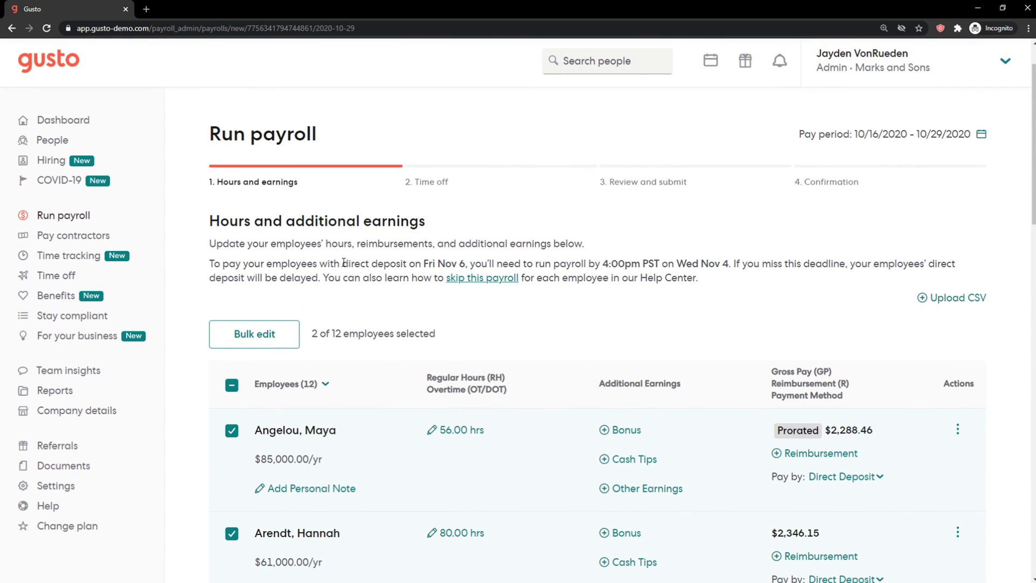
{"action": "scroll", "coordinate": [346, 324], "scroll_direction": "down", "scroll_amount": 20}
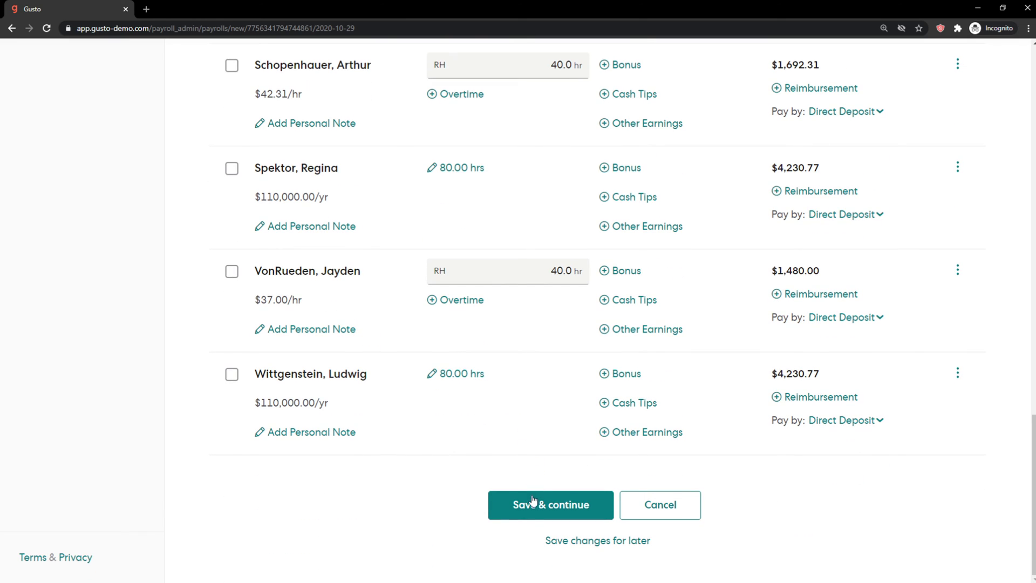
Enter 2 vacation hours and 5 sick hours for the first employee.
{"action": "left_click", "coordinate": [532, 503]}
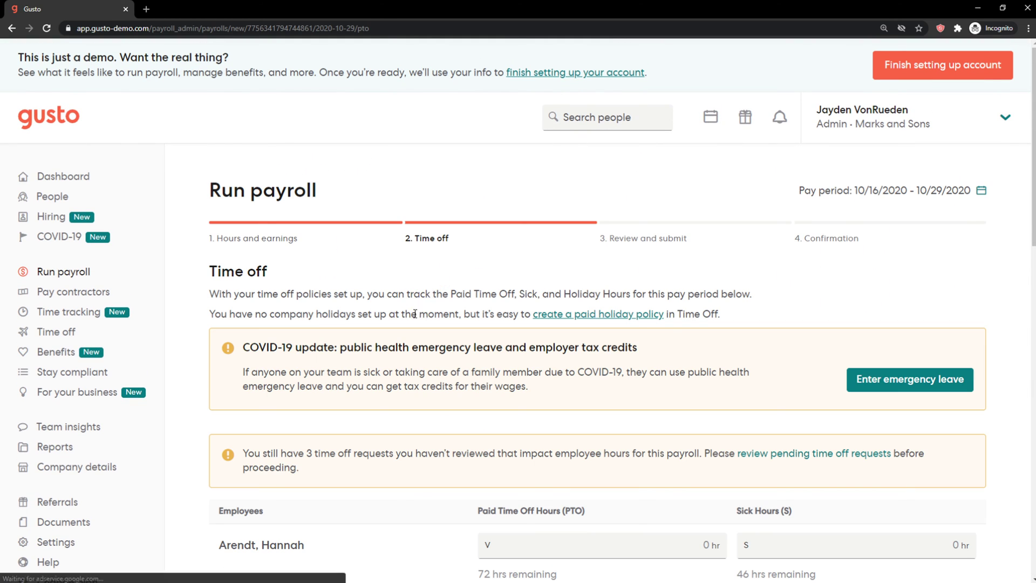
{"action": "scroll", "coordinate": [414, 315], "scroll_direction": "down", "scroll_amount": 1}
{"action": "scroll", "coordinate": [387, 286], "scroll_direction": "down", "scroll_amount": 3}
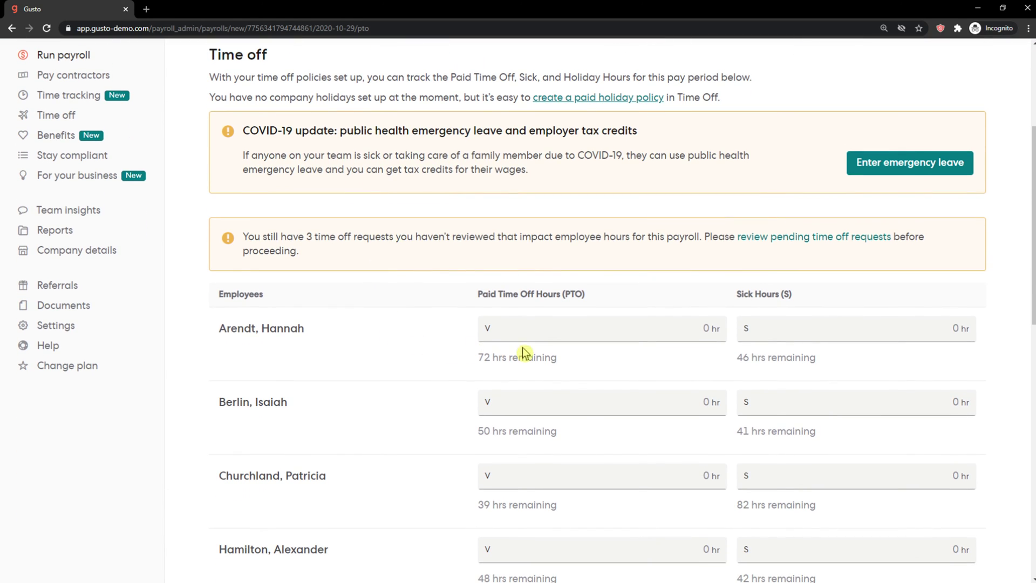
{"action": "left_click", "coordinate": [603, 324]}
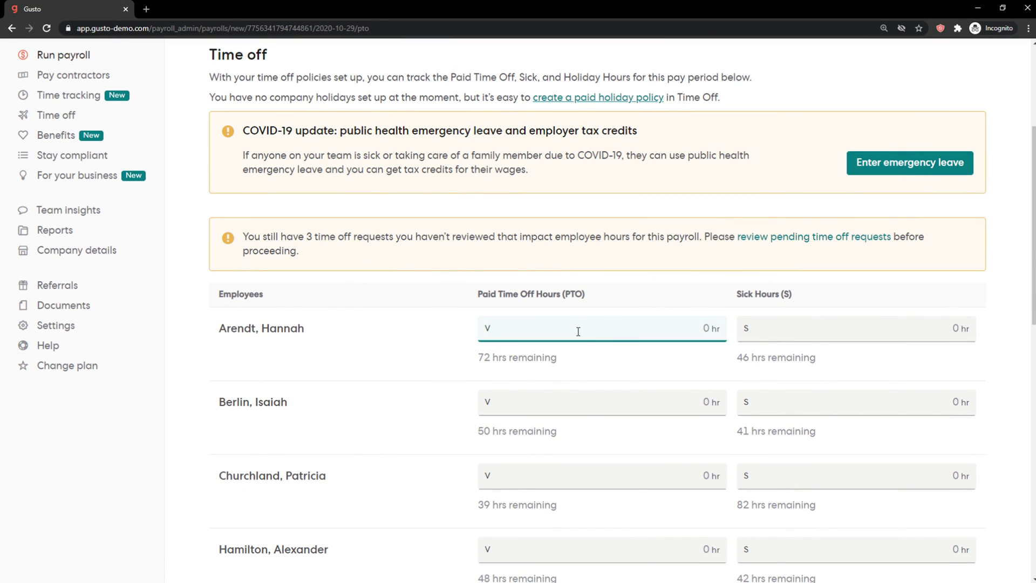
{"action": "left_click", "coordinate": [628, 370]}
{"action": "left_click", "coordinate": [811, 334]}
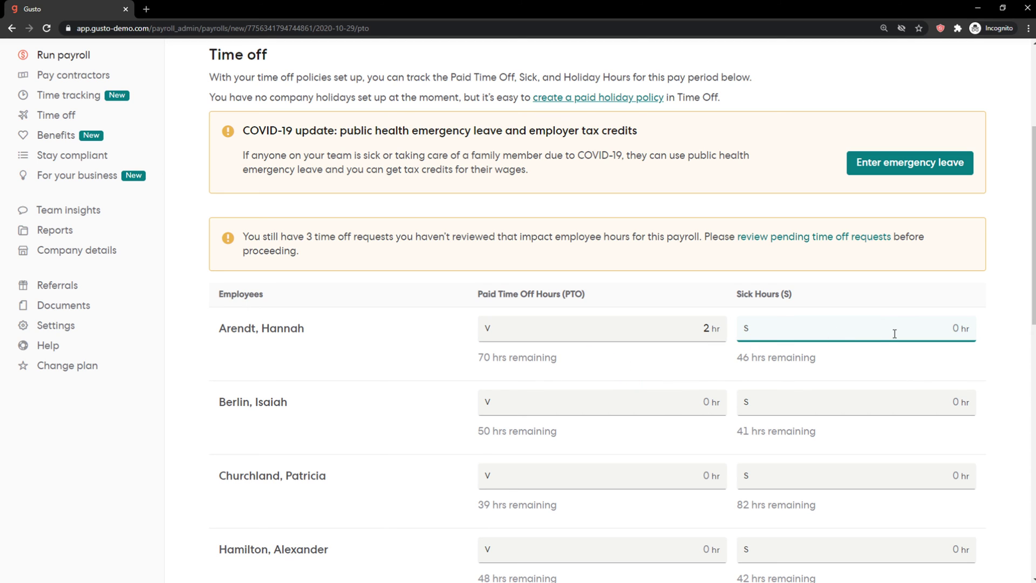
{"action": "type", "text": "5"}
Enter 10 vacation and 10 sick hours for the second employee and save the time off.
{"action": "scroll", "coordinate": [765, 363], "scroll_direction": "down", "scroll_amount": 2}
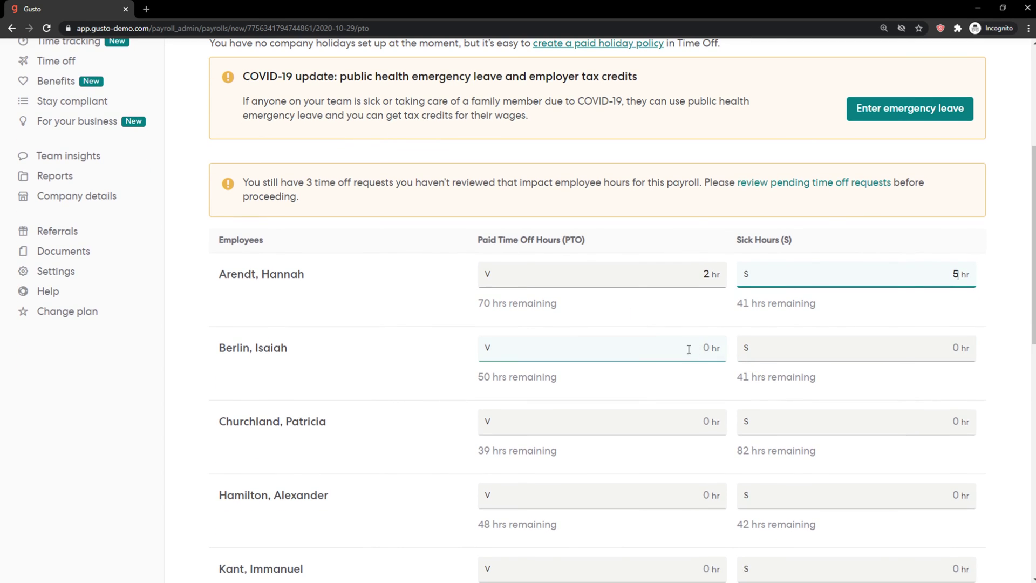
{"action": "left_click", "coordinate": [675, 296]}
{"action": "type", "text": "10"}
{"action": "left_click", "coordinate": [898, 304]}
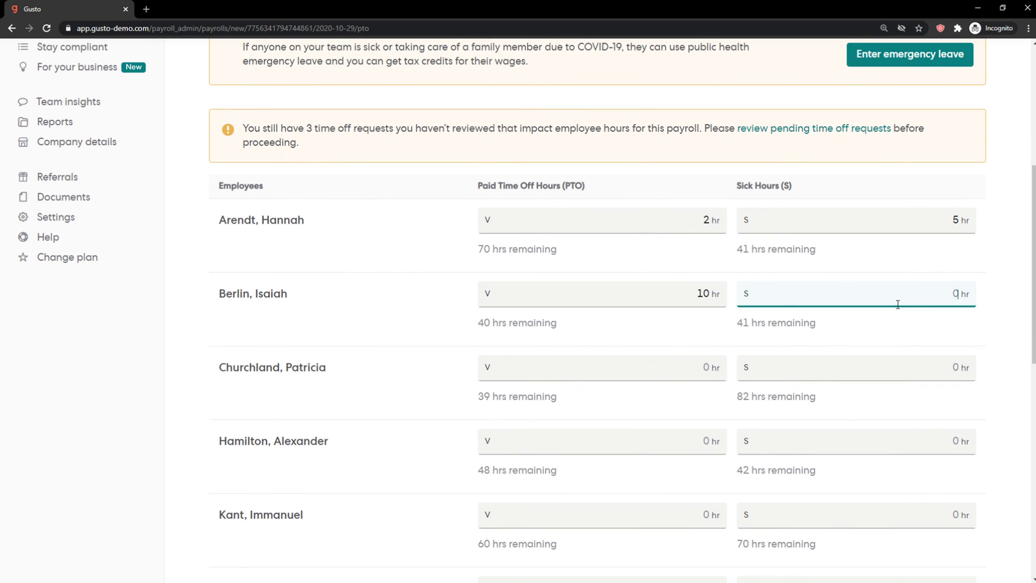
{"action": "left_click", "coordinate": [487, 183]}
{"action": "left_click_drag", "start_coordinate": [521, 186], "coordinate": [561, 186]}
{"action": "left_click", "coordinate": [855, 301]}
{"action": "type", "text": "10"}
{"action": "scroll", "coordinate": [855, 300], "scroll_direction": "down", "scroll_amount": 10}
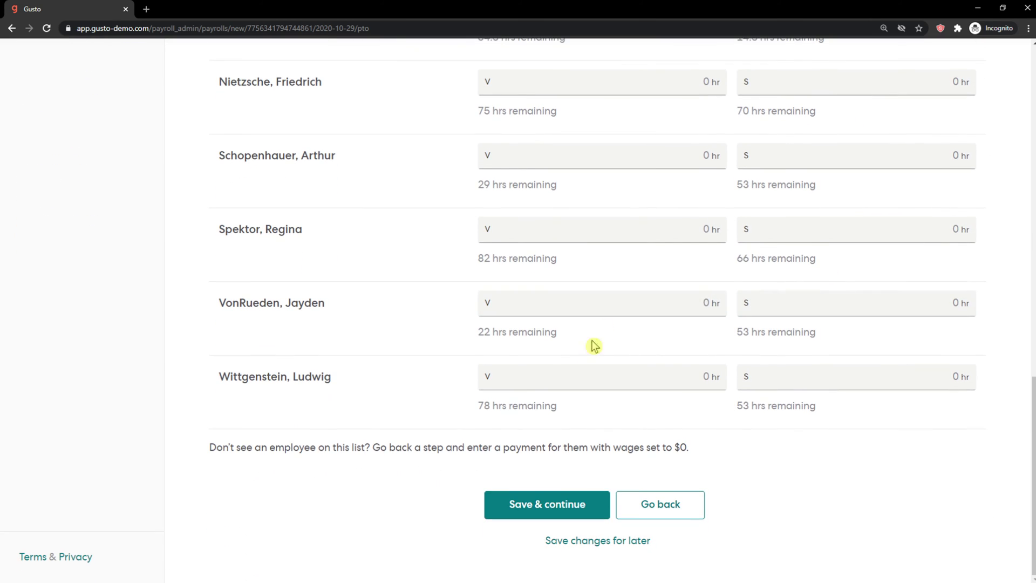
{"action": "left_click", "coordinate": [489, 517]}
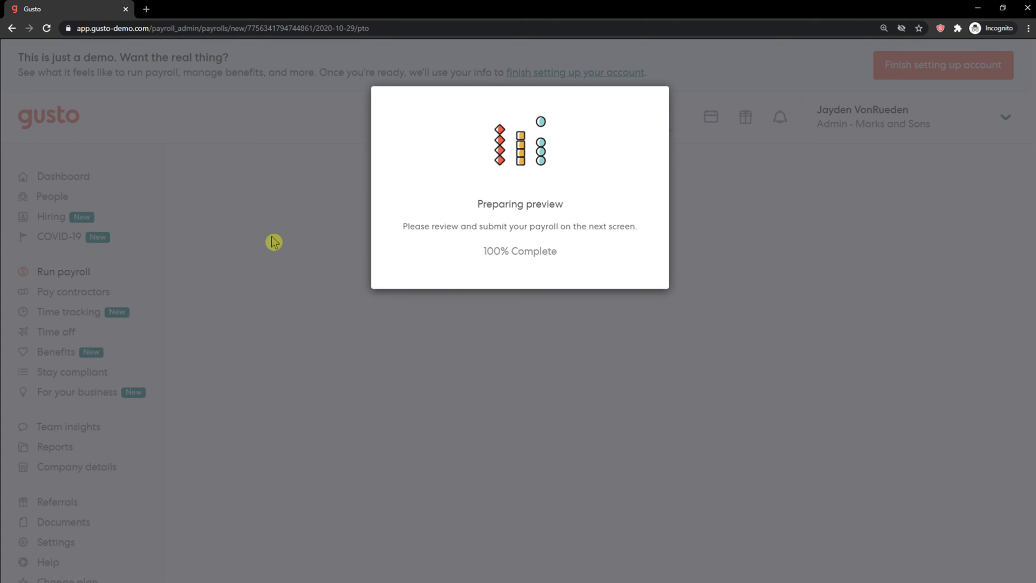
Expand and review what each employee worked and takes home.
{"action": "scroll", "coordinate": [537, 367], "scroll_direction": "down", "scroll_amount": 4}
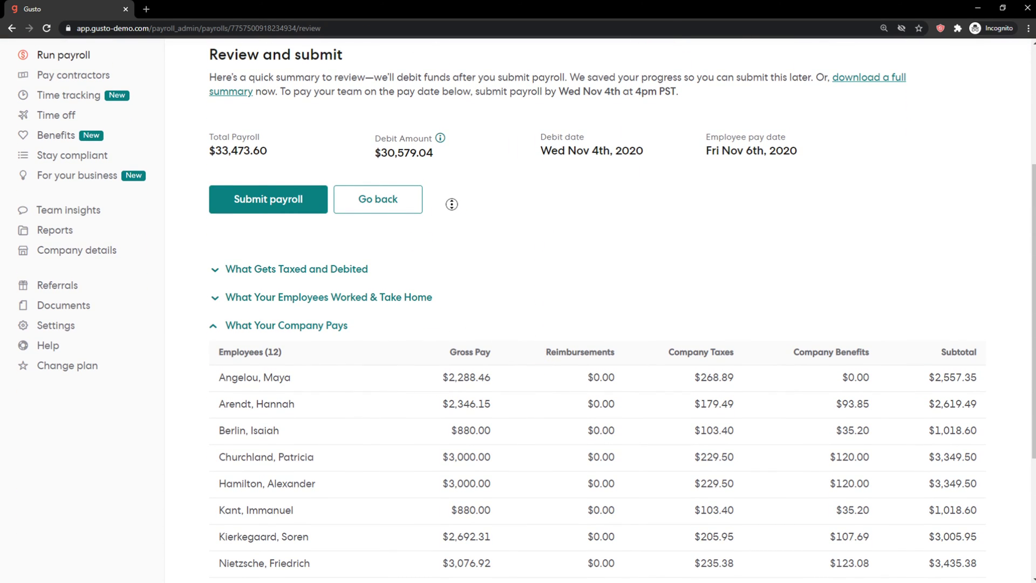
{"action": "scroll", "coordinate": [458, 226], "scroll_direction": "down", "scroll_amount": 4}
{"action": "scroll", "coordinate": [253, 189], "scroll_direction": "up", "scroll_amount": 1}
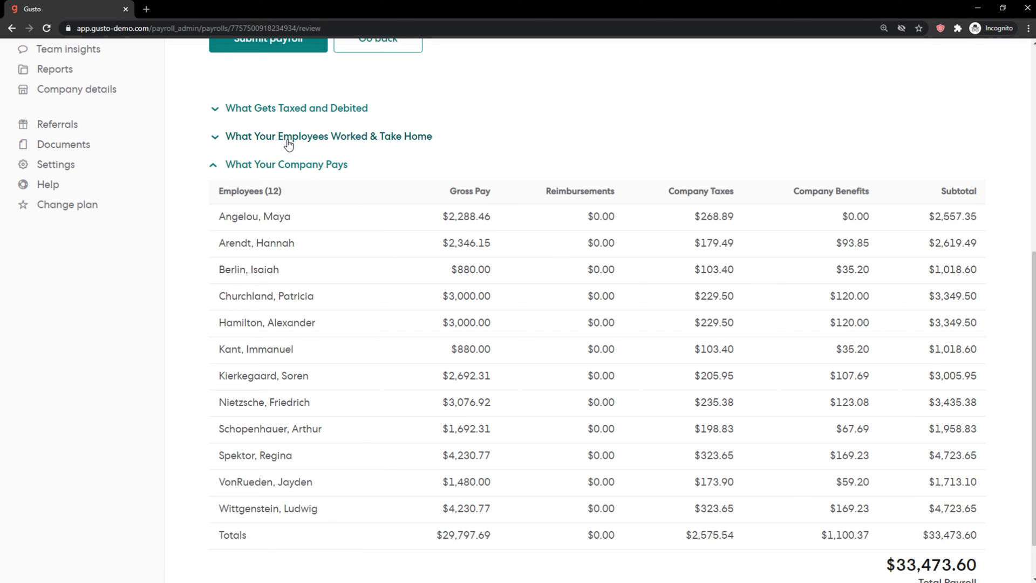
{"action": "left_click", "coordinate": [352, 137]}
{"action": "scroll", "coordinate": [575, 302], "scroll_direction": "down", "scroll_amount": 1}
{"action": "scroll", "coordinate": [562, 308], "scroll_direction": "up", "scroll_amount": 1}
{"action": "scroll", "coordinate": [631, 330], "scroll_direction": "down", "scroll_amount": 1}
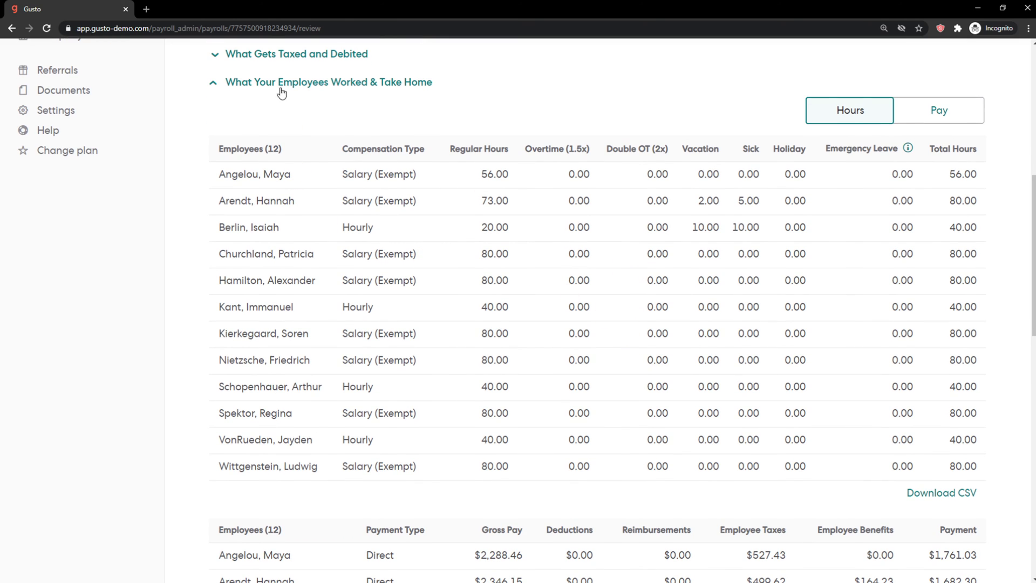
Check the taxes and debits breakdown and submit the $33,473.60 payroll.
{"action": "left_click", "coordinate": [292, 59]}
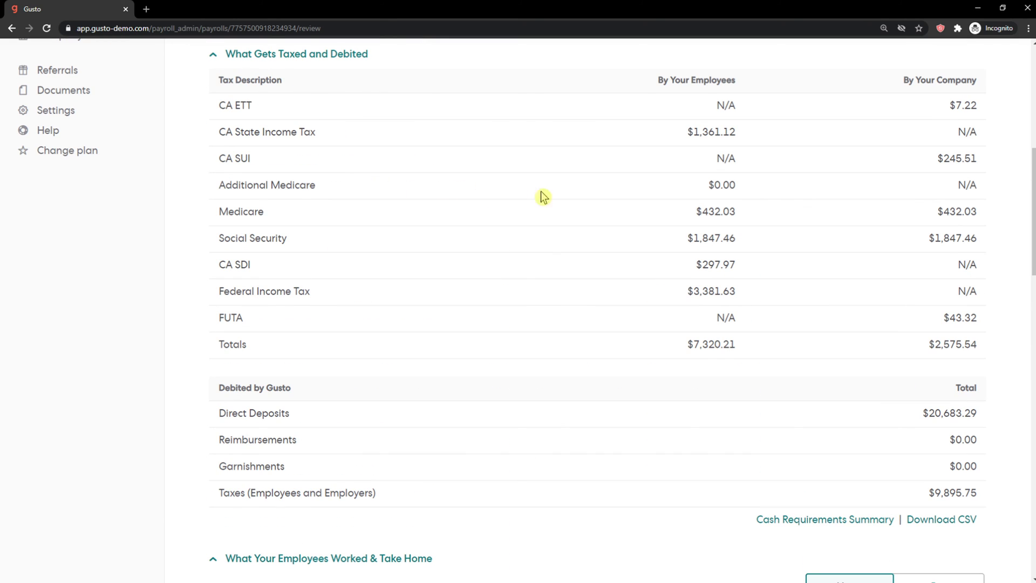
{"action": "scroll", "coordinate": [818, 288], "scroll_direction": "down", "scroll_amount": 2}
{"action": "scroll", "coordinate": [834, 301], "scroll_direction": "up", "scroll_amount": 4}
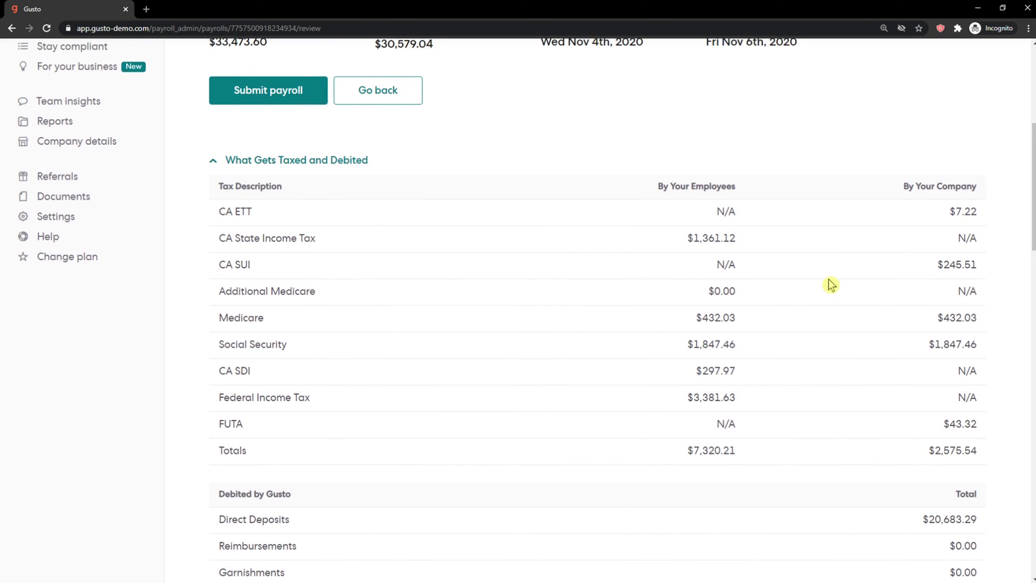
{"action": "scroll", "coordinate": [828, 282], "scroll_direction": "down", "scroll_amount": 4}
{"action": "scroll", "coordinate": [826, 292], "scroll_direction": "down", "scroll_amount": 12}
{"action": "scroll", "coordinate": [821, 283], "scroll_direction": "up", "scroll_amount": 8}
{"action": "scroll", "coordinate": [825, 284], "scroll_direction": "up", "scroll_amount": 10}
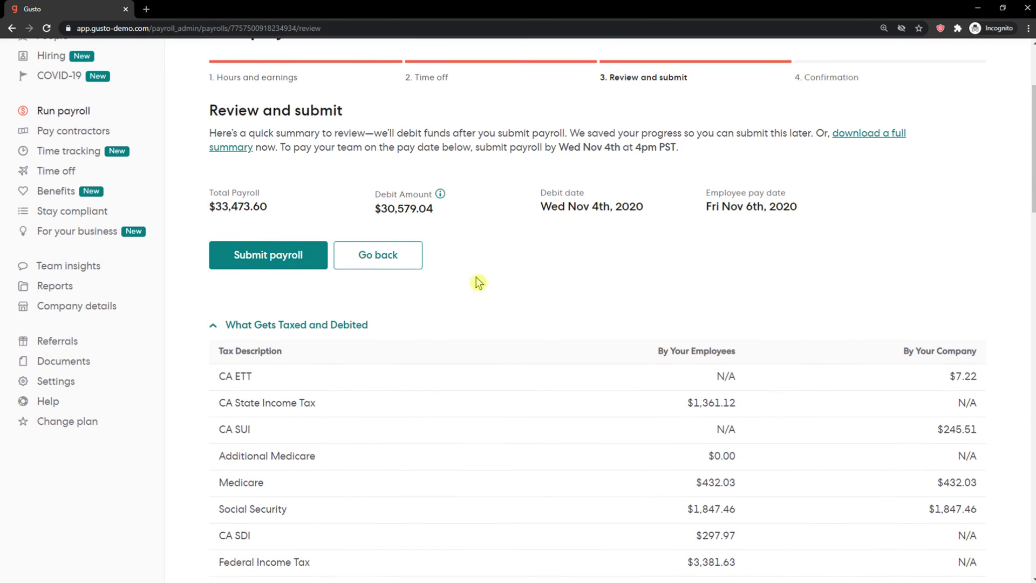
{"action": "left_click", "coordinate": [290, 270]}
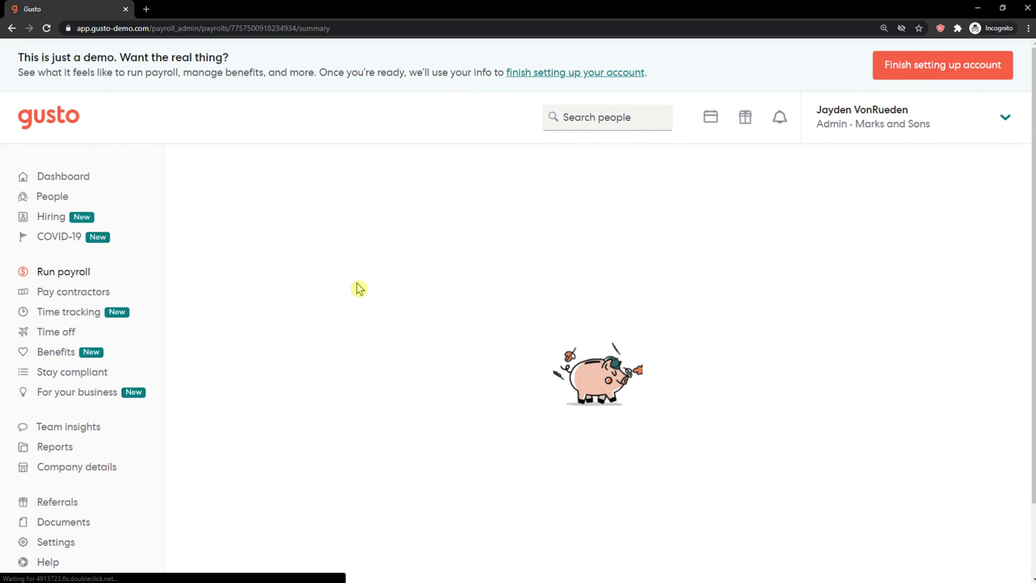
Review the debit amount and funds notice on the payroll confirmation page.
{"action": "scroll", "coordinate": [350, 427], "scroll_direction": "down", "scroll_amount": 2}
{"action": "left_click_drag", "start_coordinate": [215, 162], "coordinate": [429, 222]}
{"action": "left_click", "coordinate": [292, 189]}
{"action": "left_click_drag", "start_coordinate": [292, 189], "coordinate": [335, 224]}
{"action": "left_click", "coordinate": [335, 223]}
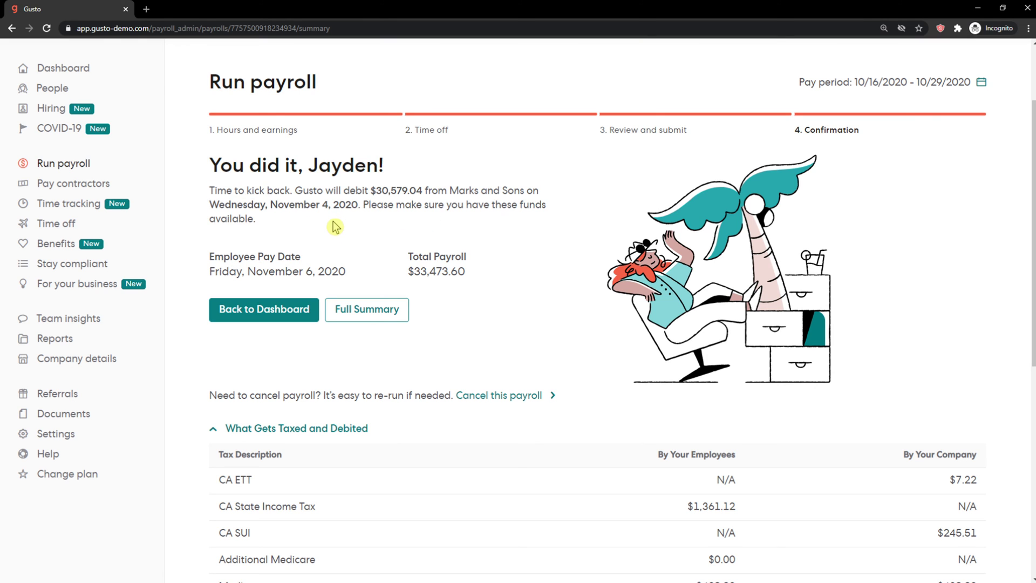
{"action": "scroll", "coordinate": [335, 225], "scroll_direction": "up", "scroll_amount": 2}
{"action": "scroll", "coordinate": [334, 232], "scroll_direction": "down", "scroll_amount": 7}
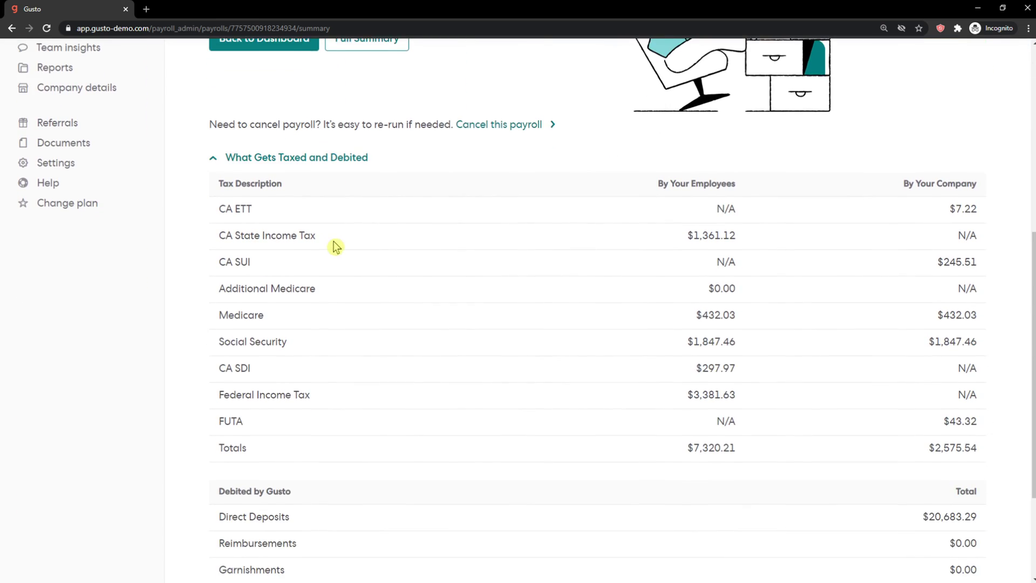
{"action": "scroll", "coordinate": [335, 247], "scroll_direction": "up", "scroll_amount": 5}
{"action": "scroll", "coordinate": [365, 326], "scroll_direction": "up", "scroll_amount": 2}
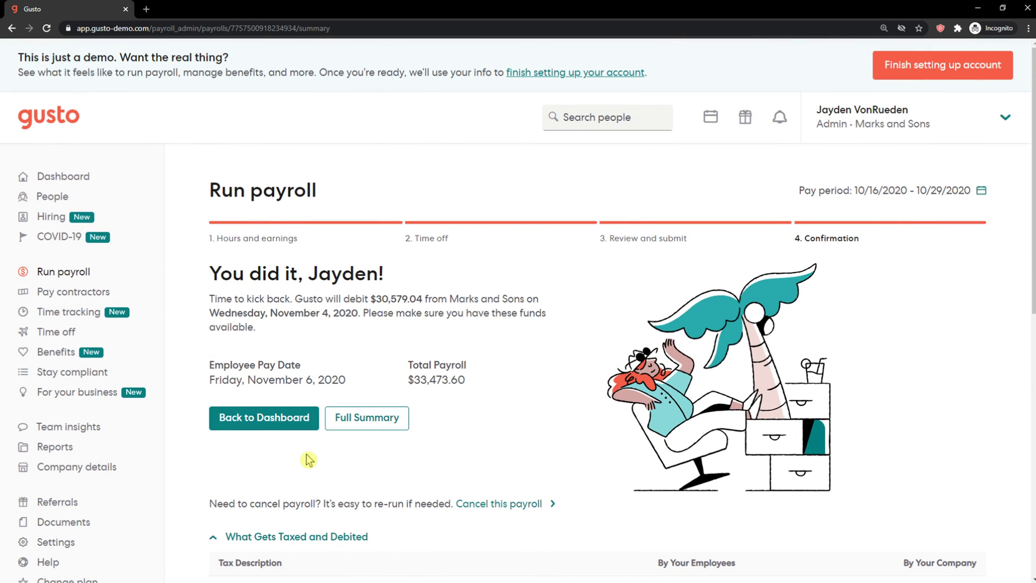
Open the Full Summary report in a new tab and return to the confirmation page.
{"action": "left_click", "coordinate": [377, 424]}
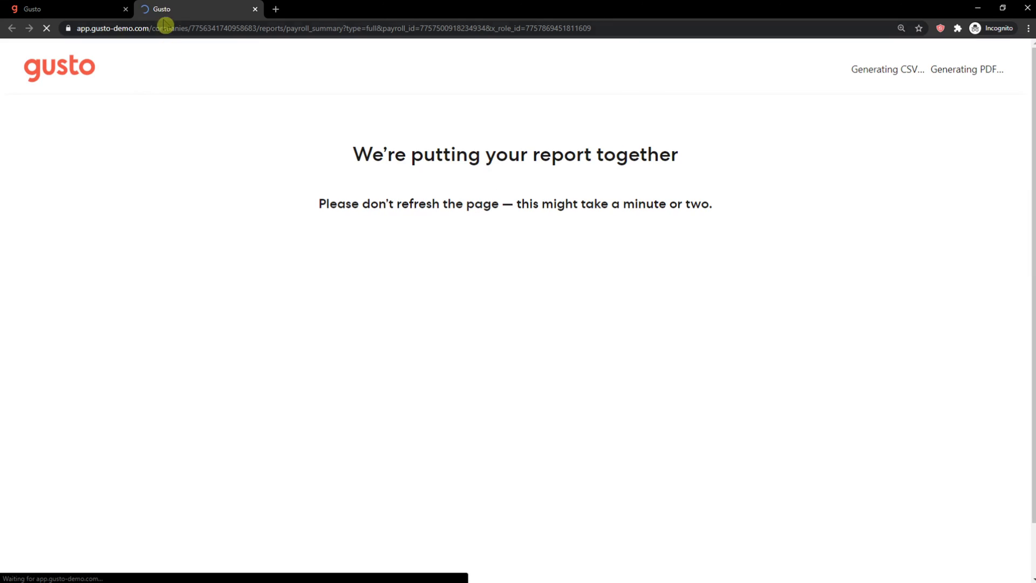
{"action": "left_click", "coordinate": [109, 7]}
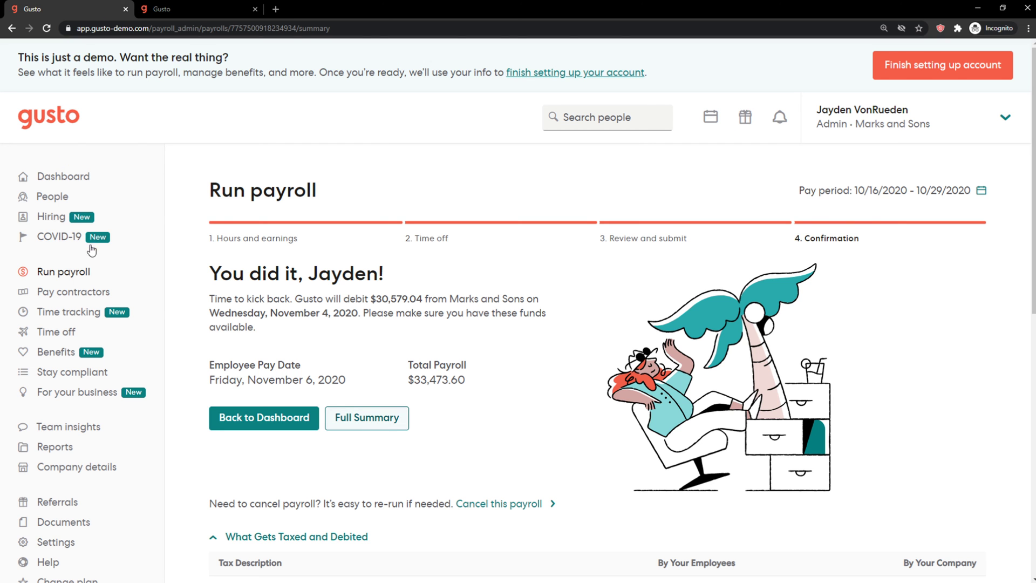
{"action": "left_click", "coordinate": [203, 7]}
{"action": "left_click", "coordinate": [102, 8]}
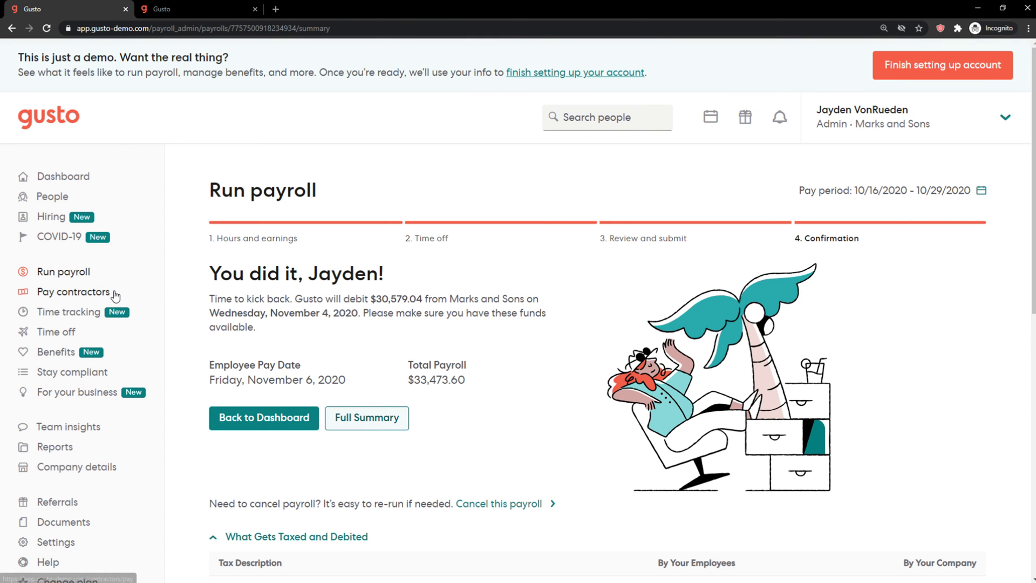
Start paying contractors and check the Payroll Journal Report in the other tab.
{"action": "left_click", "coordinate": [73, 292]}
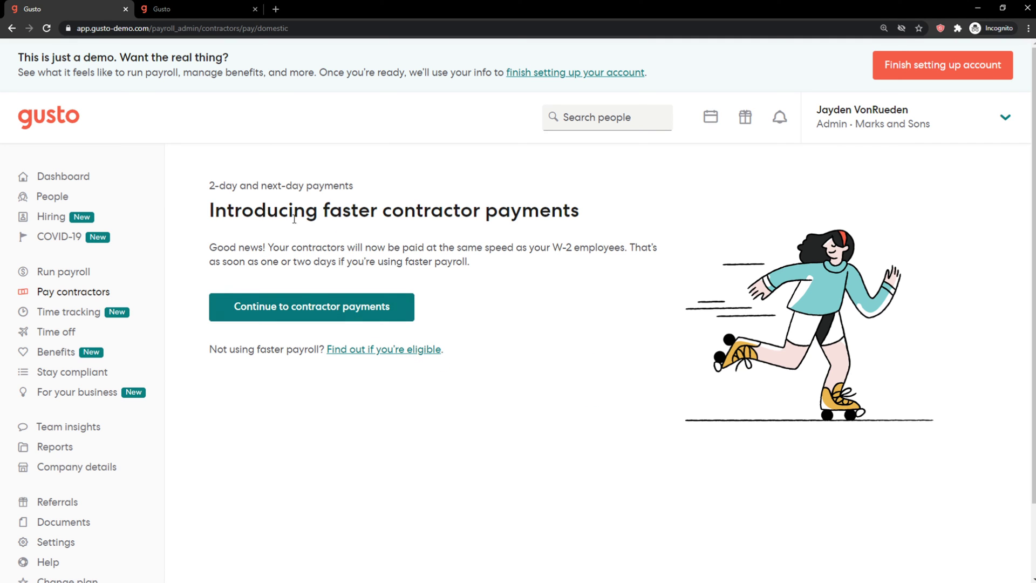
{"action": "left_click_drag", "start_coordinate": [304, 226], "coordinate": [475, 238]}
{"action": "left_click", "coordinate": [351, 308]}
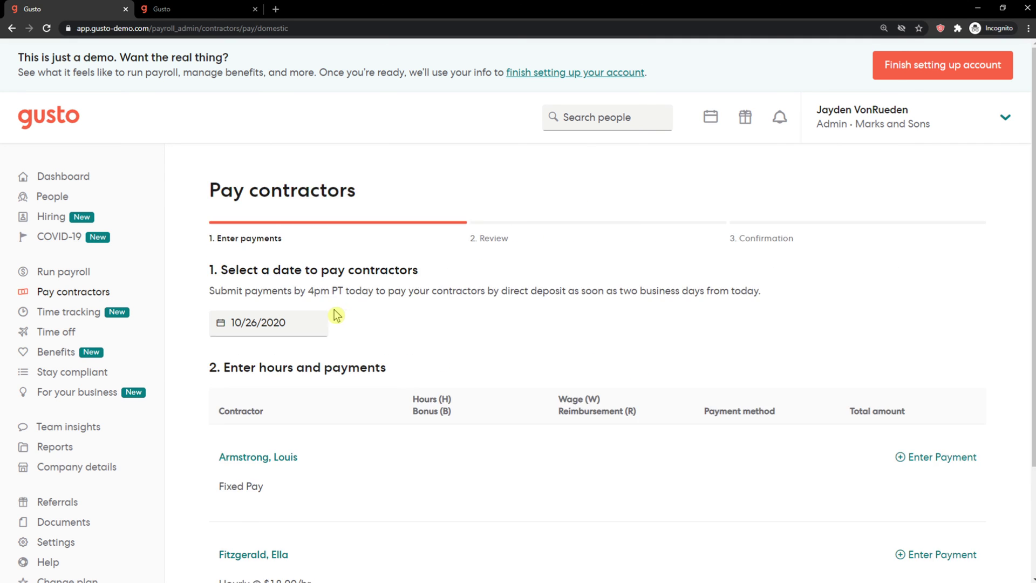
{"action": "scroll", "coordinate": [378, 306], "scroll_direction": "down", "scroll_amount": 3}
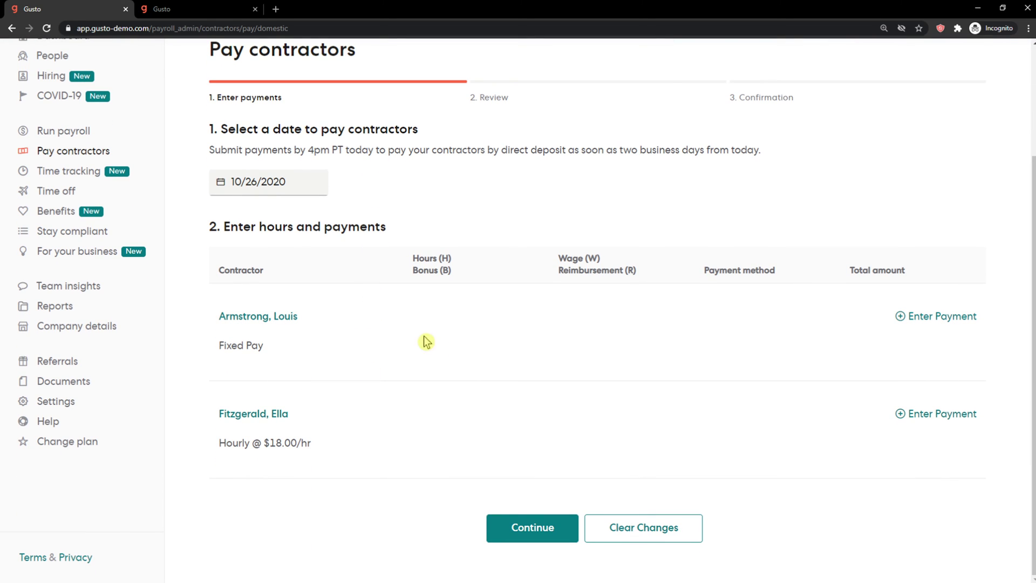
{"action": "left_click", "coordinate": [216, 8]}
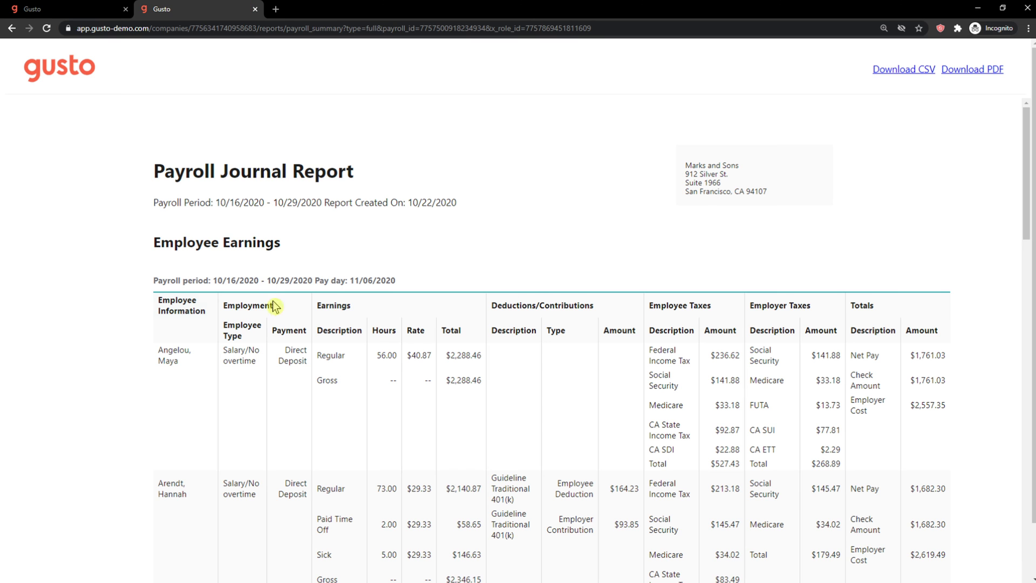
{"action": "scroll", "coordinate": [278, 318], "scroll_direction": "down", "scroll_amount": 5}
{"action": "scroll", "coordinate": [278, 318], "scroll_direction": "down", "scroll_amount": 10}
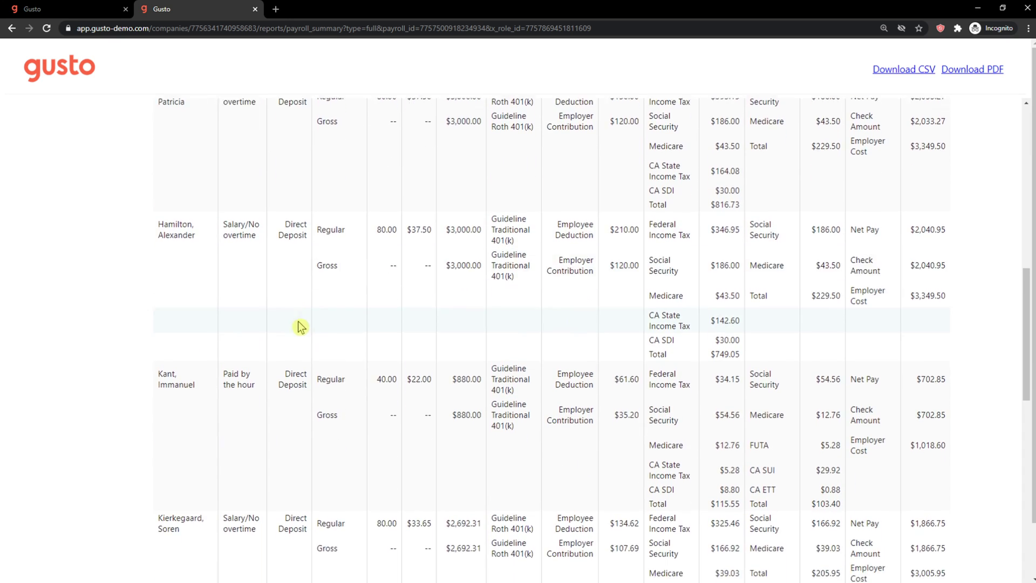
{"action": "scroll", "coordinate": [219, 405], "scroll_direction": "up", "scroll_amount": 15}
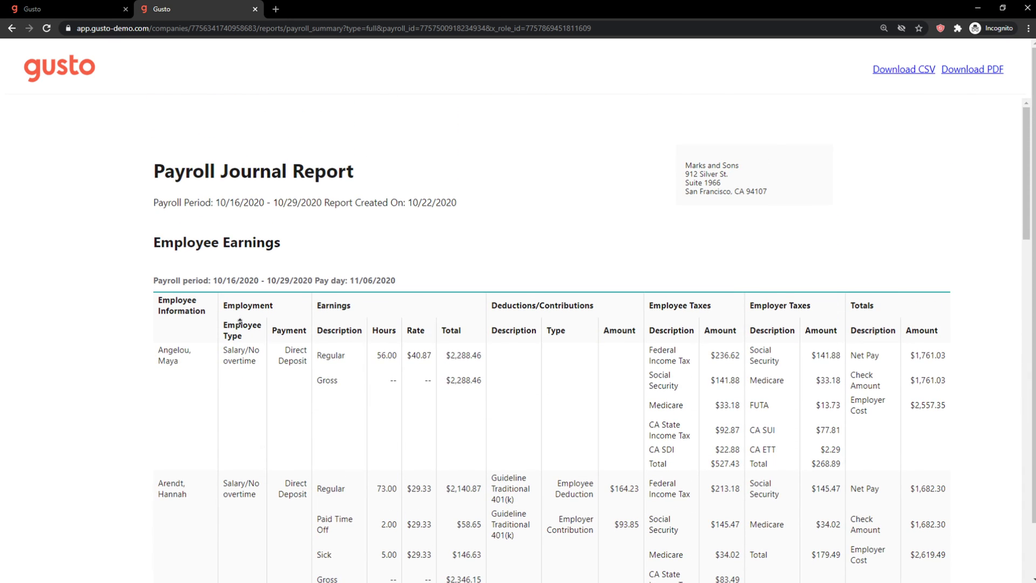
{"action": "left_click", "coordinate": [41, 8]}
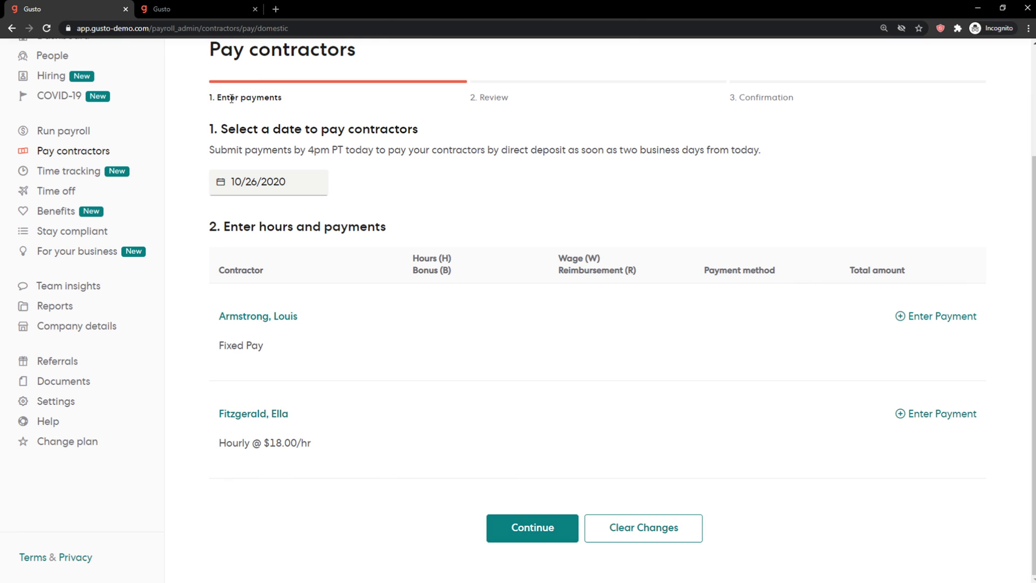
Enter a $100 wage for the fixed-pay contractor and 50 hours for the hourly contractor, then continue.
{"action": "left_click", "coordinate": [911, 324]}
{"action": "type", "text": "100"}
{"action": "left_click", "coordinate": [681, 365]}
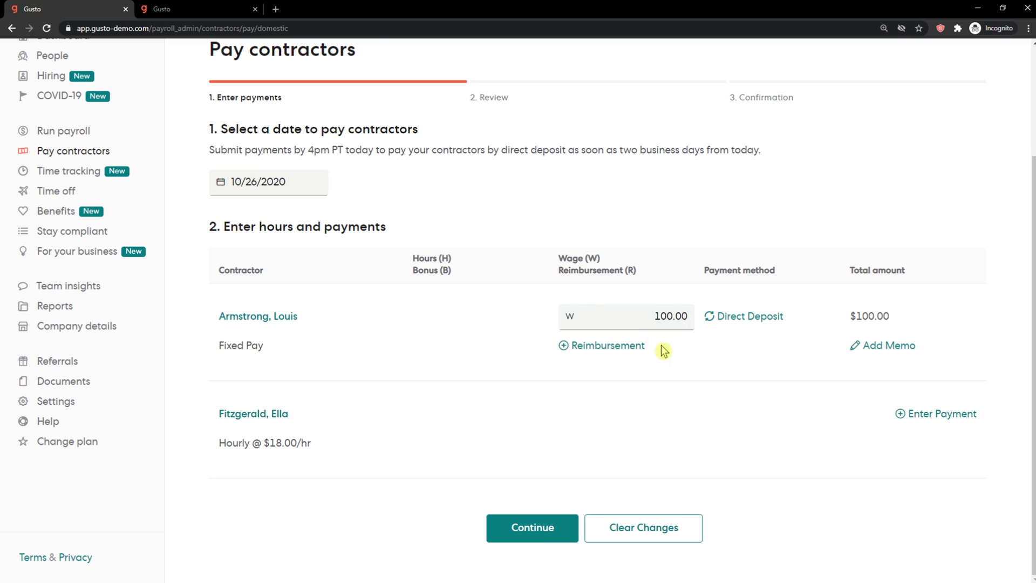
{"action": "left_click", "coordinate": [900, 414]}
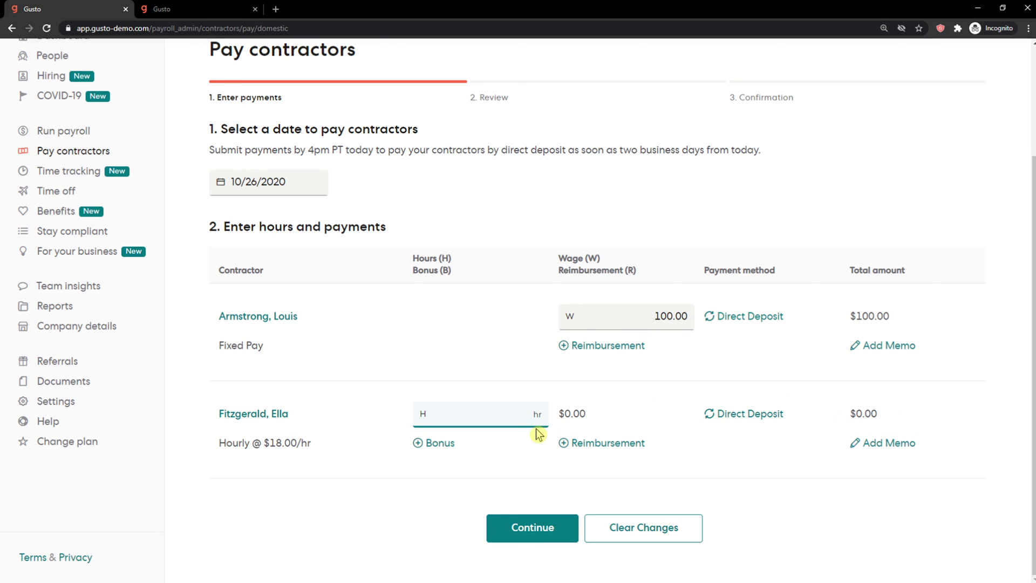
{"action": "type", "text": "5"}
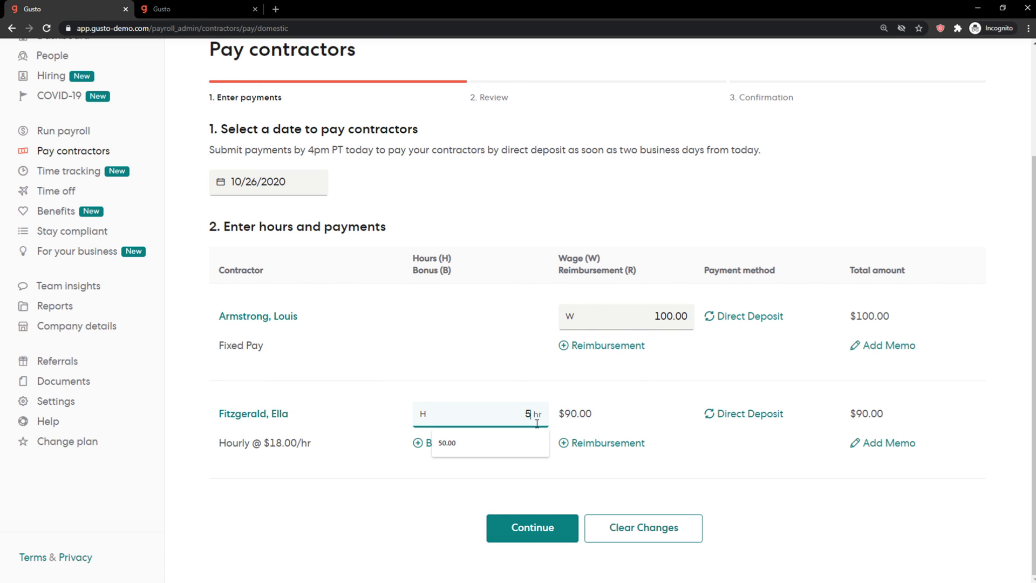
{"action": "type", "text": "0"}
{"action": "key", "text": "Tab"}
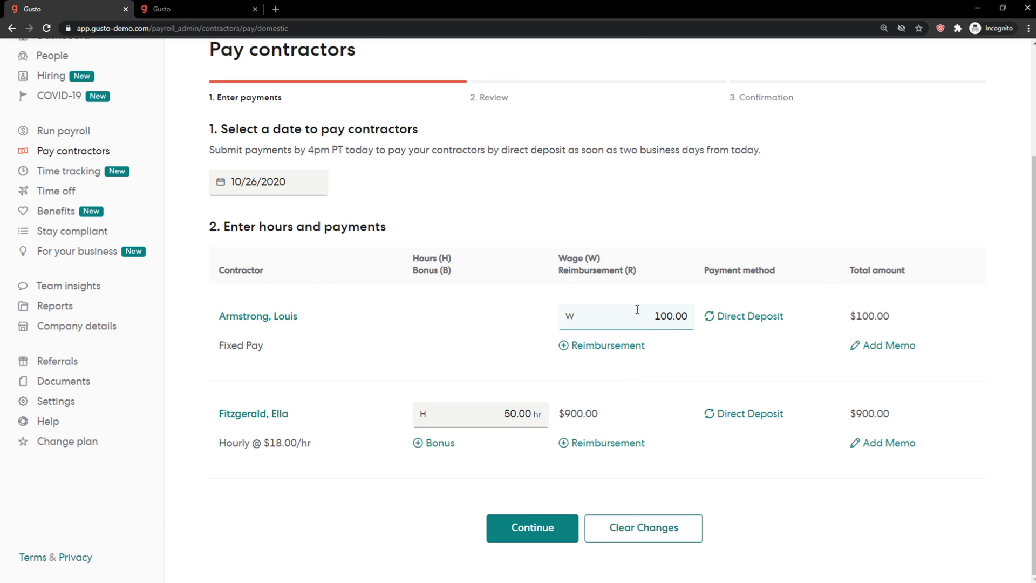
{"action": "left_click", "coordinate": [637, 309]}
{"action": "left_click", "coordinate": [553, 539]}
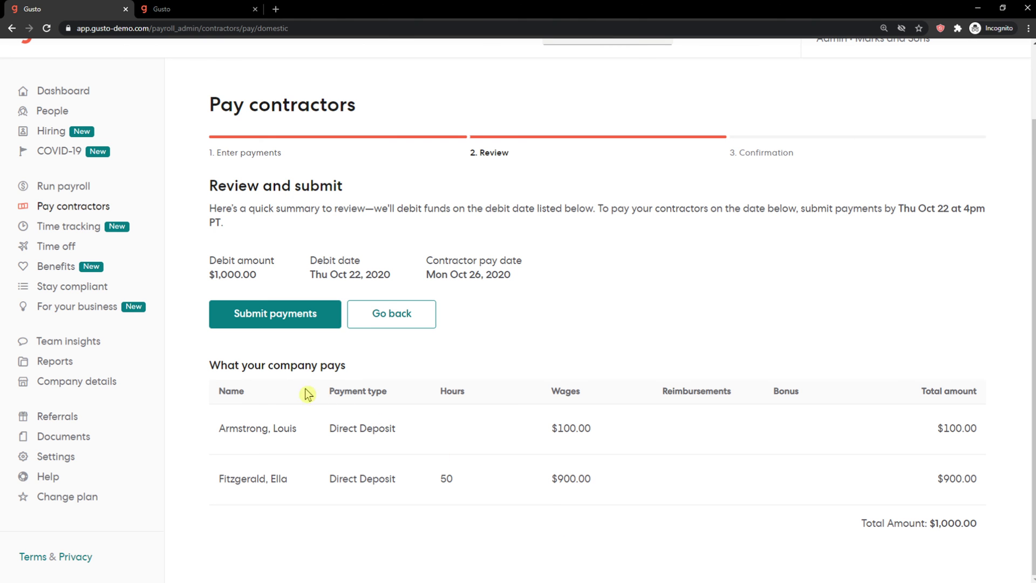
Submit the $1,000.00 contractor payments for Mon Oct 26, 2020 and review the confirmation.
{"action": "left_click_drag", "start_coordinate": [911, 422], "coordinate": [917, 524]}
{"action": "left_click", "coordinate": [775, 453]}
{"action": "left_click", "coordinate": [260, 312]}
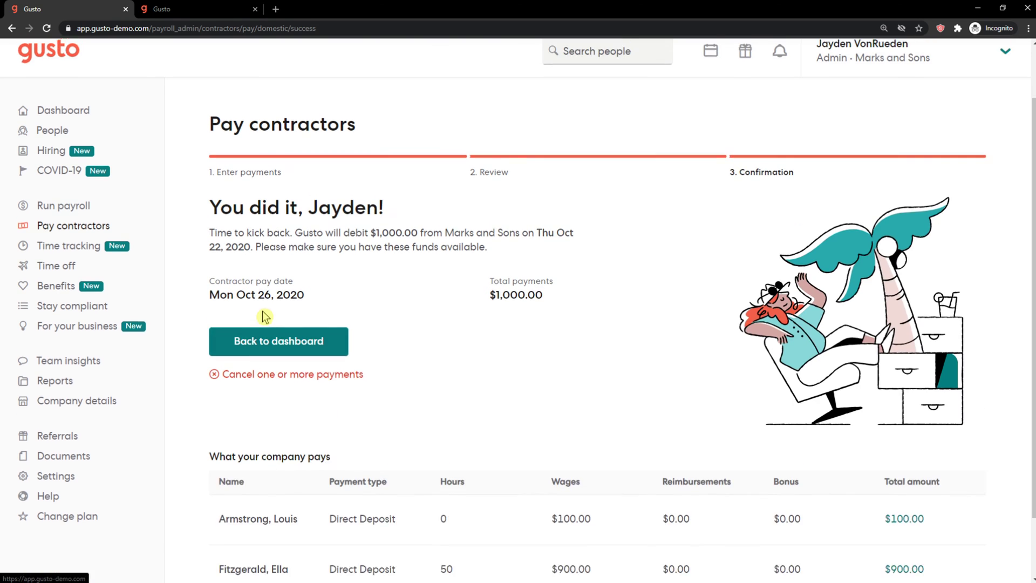
{"action": "scroll", "coordinate": [491, 480], "scroll_direction": "down", "scroll_amount": 3}
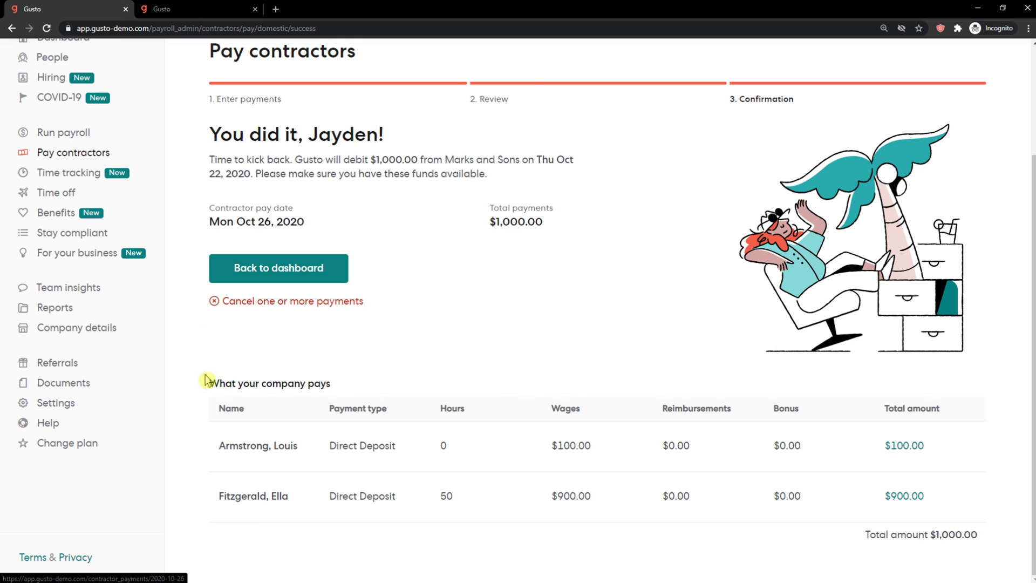
{"action": "scroll", "coordinate": [311, 305], "scroll_direction": "up", "scroll_amount": 1}
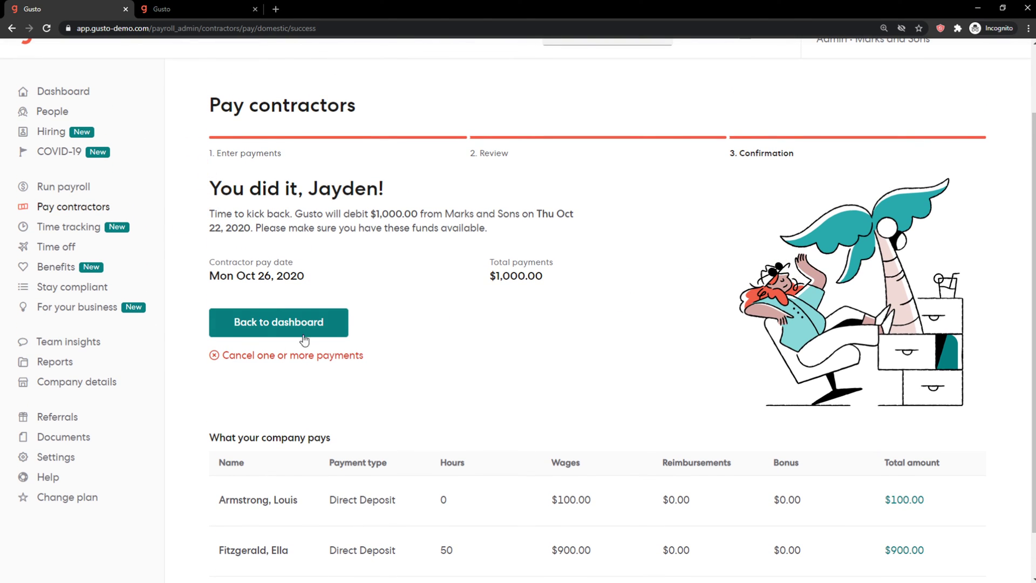
{"action": "scroll", "coordinate": [248, 345], "scroll_direction": "up", "scroll_amount": 2}
{"action": "scroll", "coordinate": [124, 308], "scroll_direction": "down", "scroll_amount": 1}
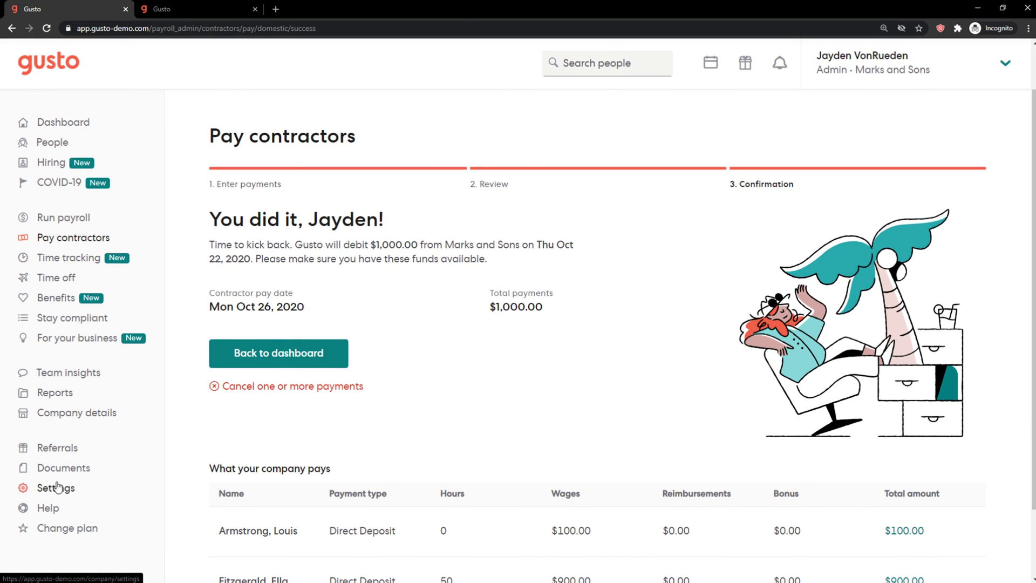
Go to Benefits and browse the Company benefits page, where Cash Accounts shows Active.
{"action": "left_click", "coordinate": [53, 300]}
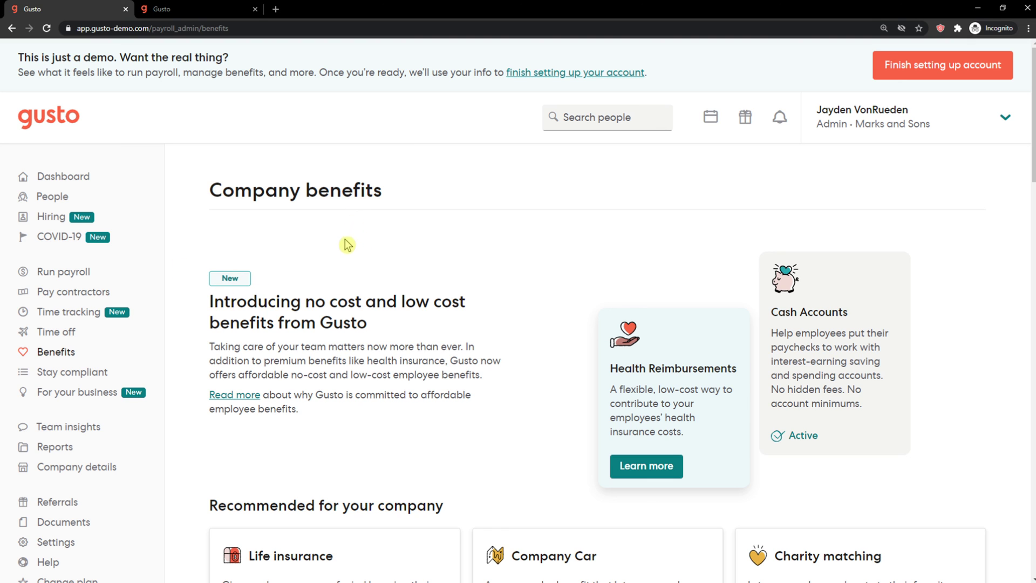
{"action": "scroll", "coordinate": [323, 265], "scroll_direction": "down", "scroll_amount": 2}
{"action": "scroll", "coordinate": [270, 302], "scroll_direction": "up", "scroll_amount": 2}
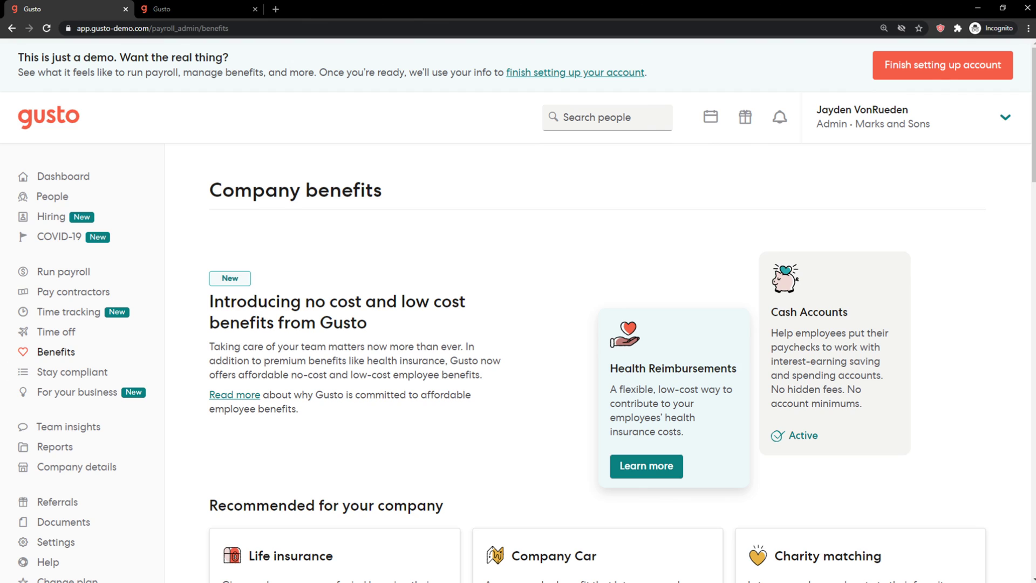